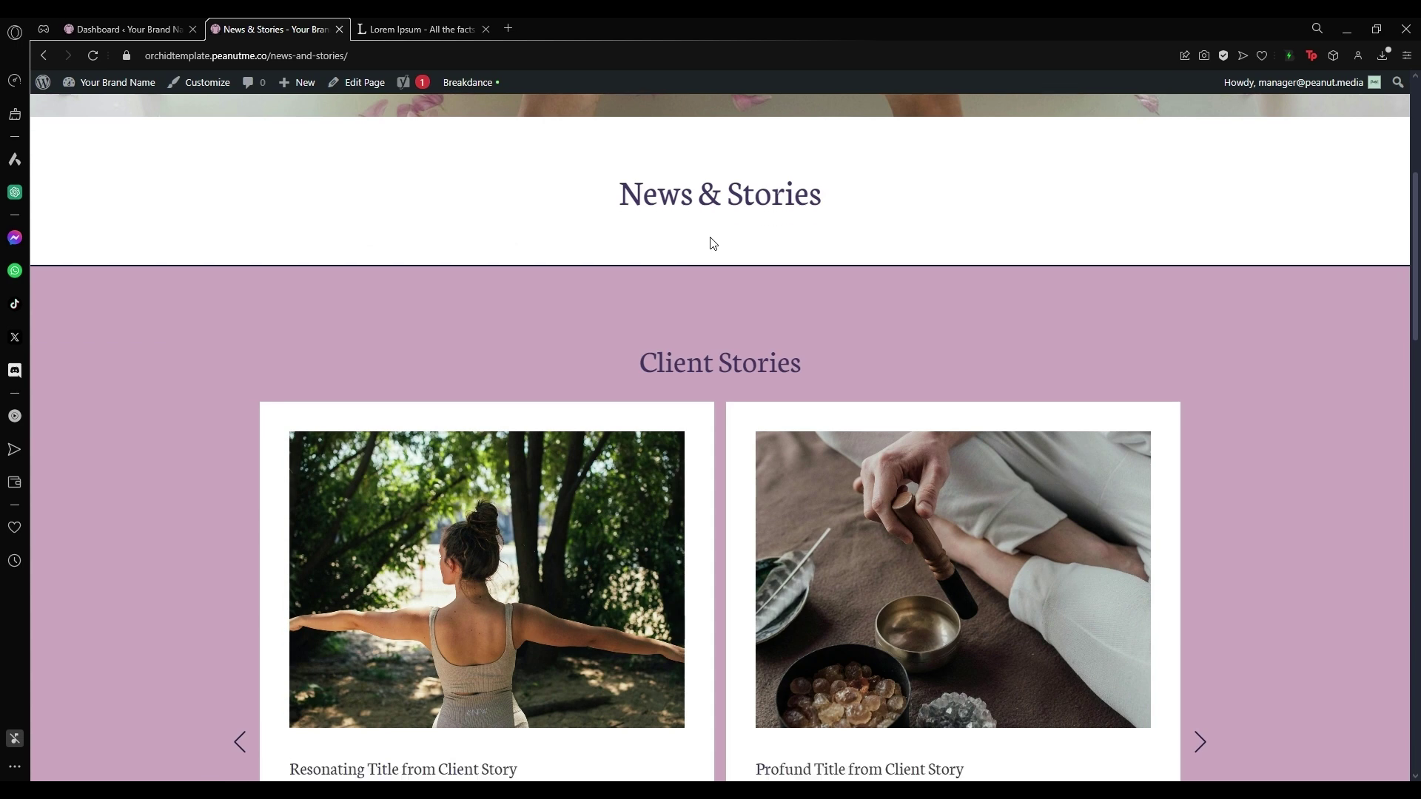
Review the News & Stories page, browsing the Client Stories carousel and the In the News post grid
{"action": "scroll", "coordinate": [719, 197], "scroll_direction": "down", "scroll_amount": 2}
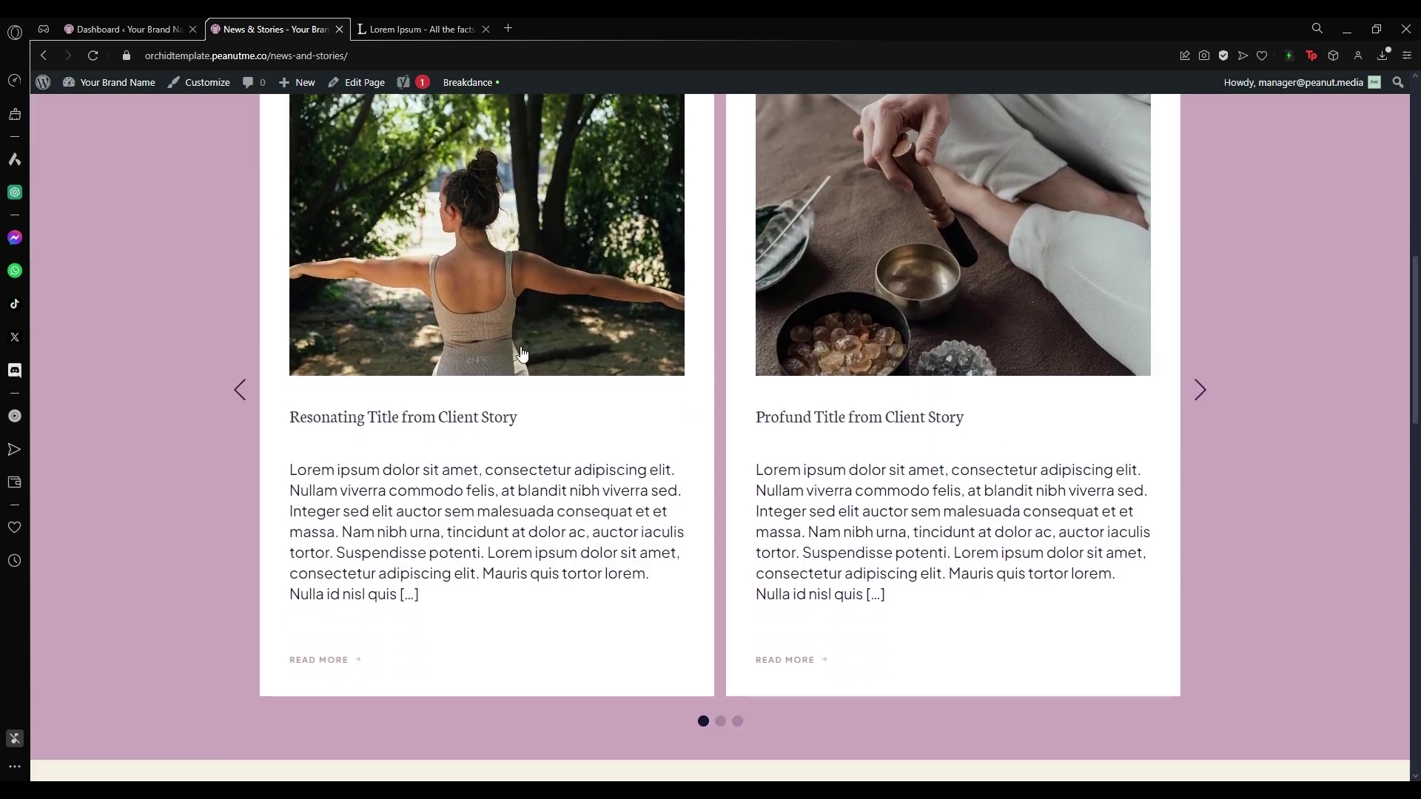
{"action": "left_click", "coordinate": [1198, 390]}
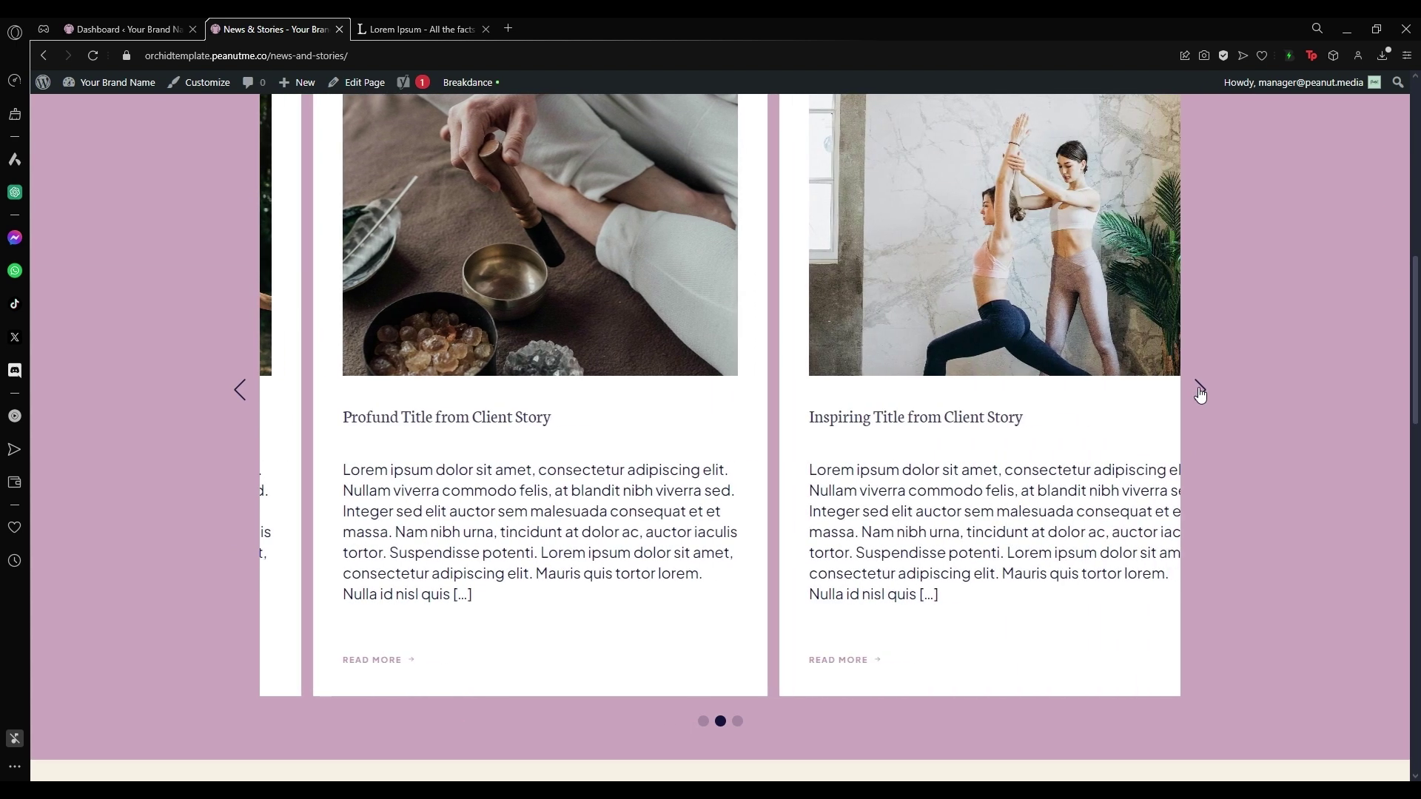
{"action": "left_click", "coordinate": [1198, 389]}
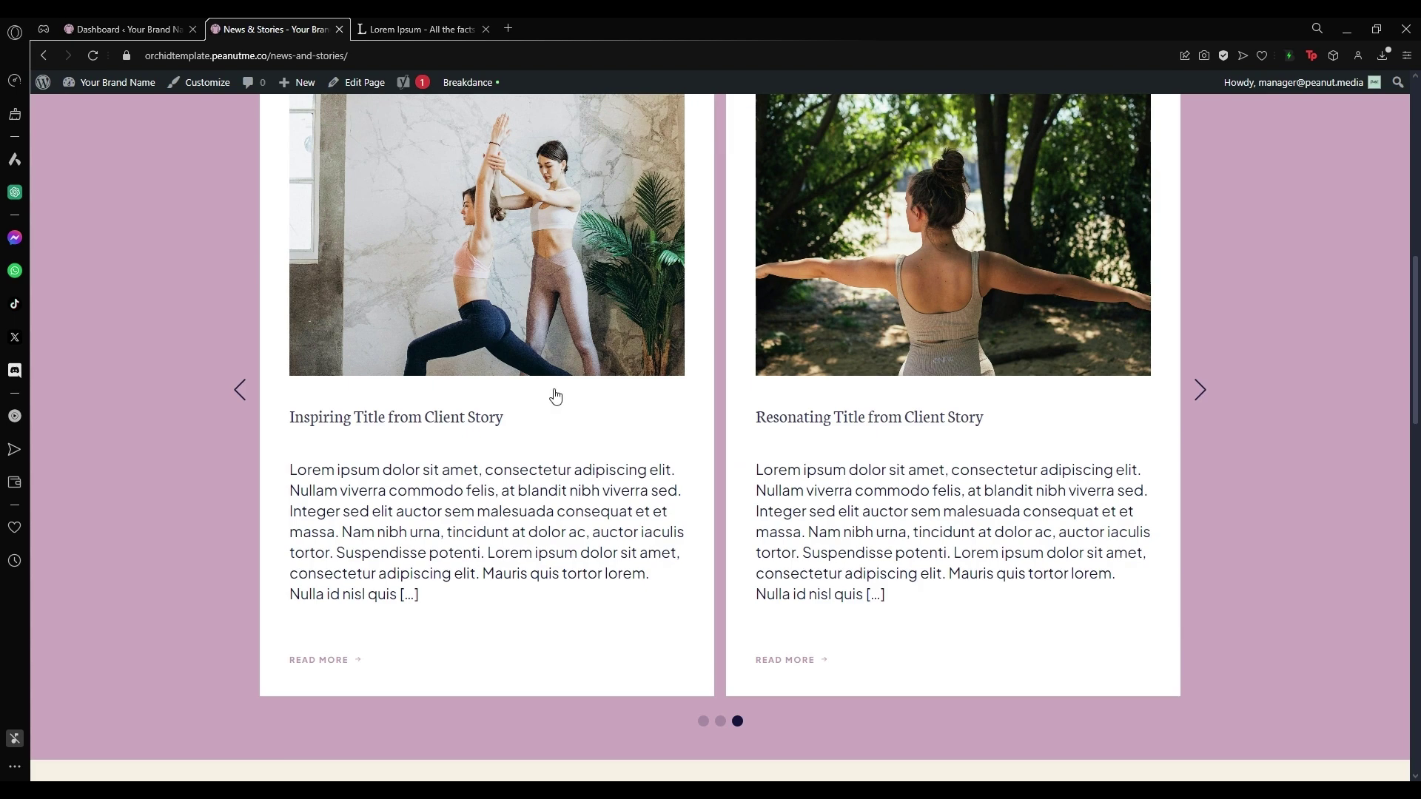
{"action": "scroll", "coordinate": [723, 323], "scroll_direction": "down", "scroll_amount": 10}
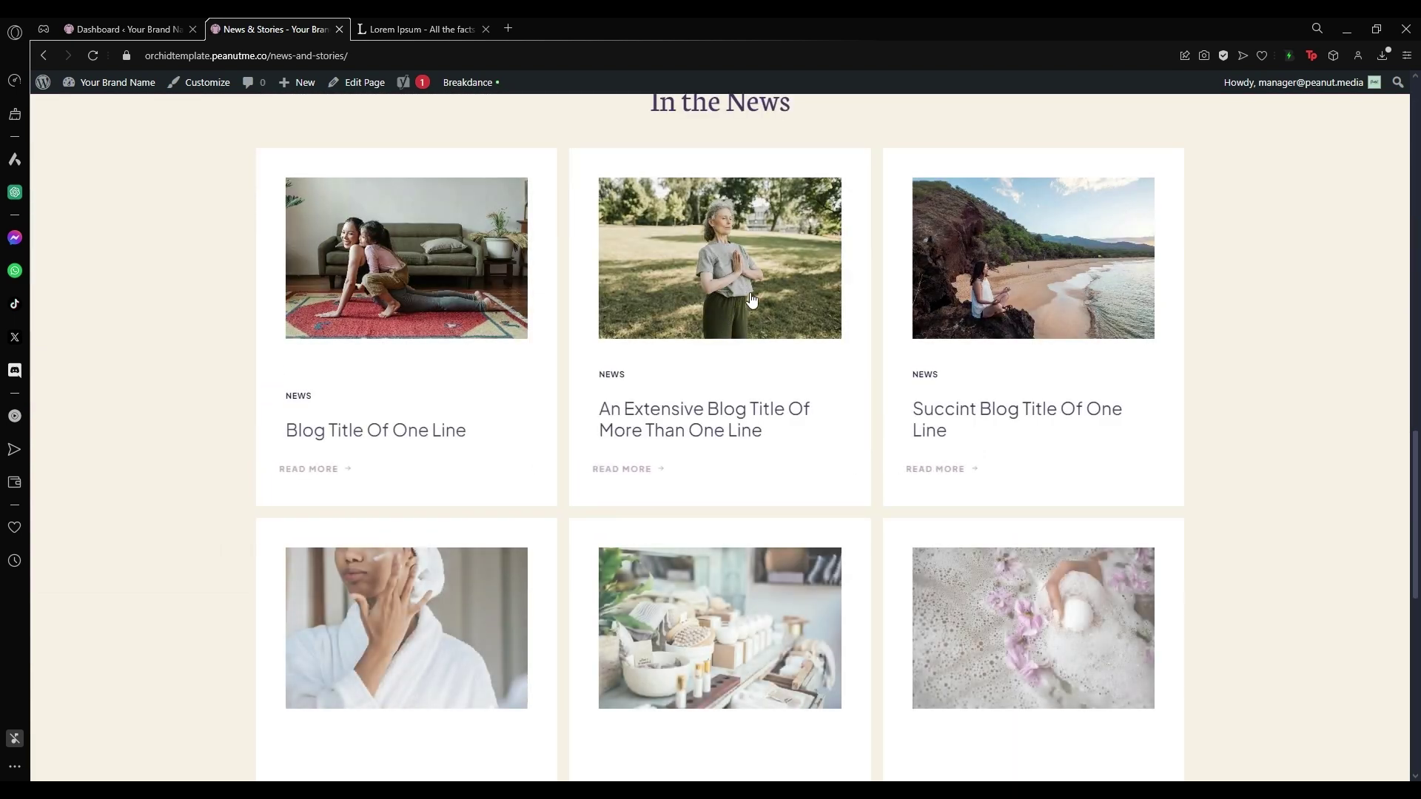
{"action": "scroll", "coordinate": [445, 292], "scroll_direction": "up", "scroll_amount": 2}
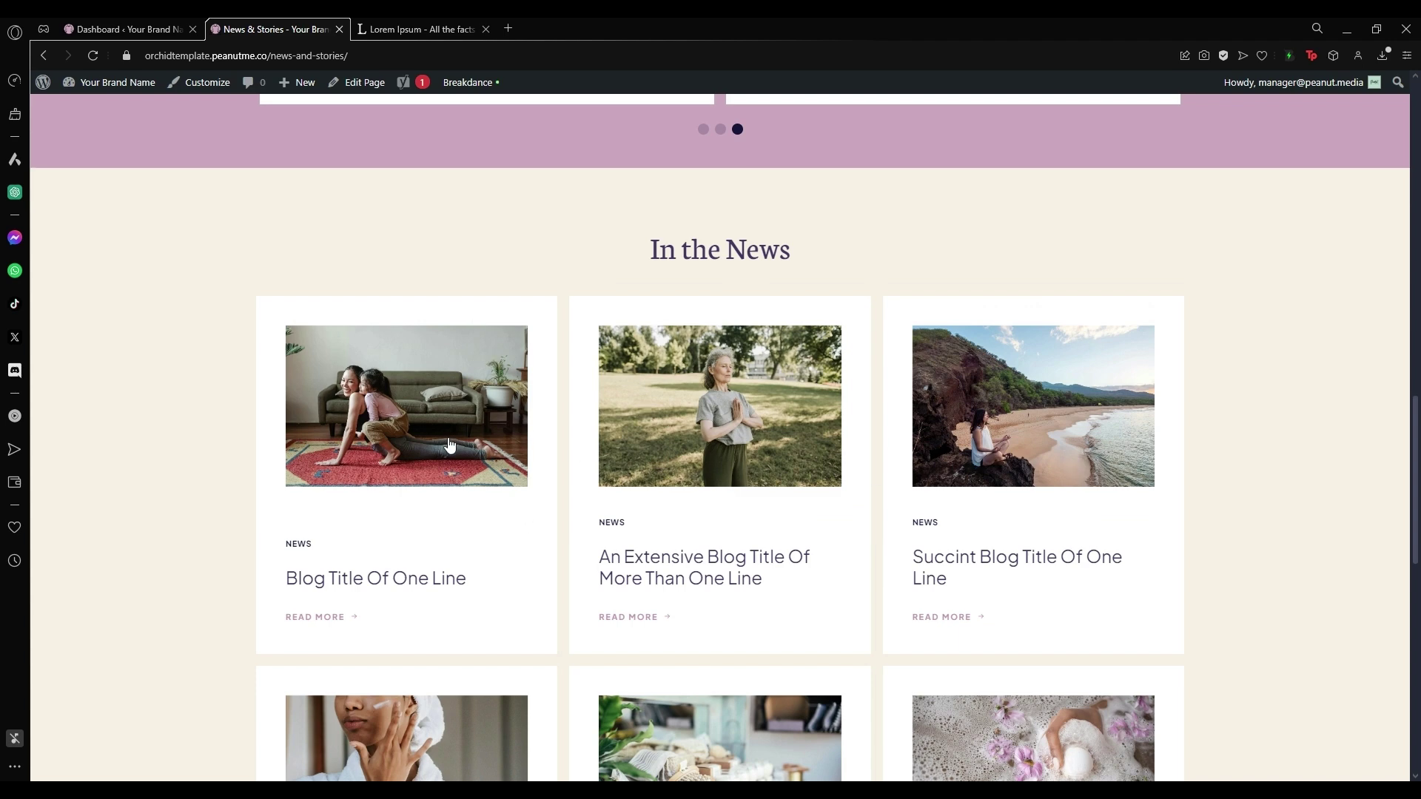
{"action": "scroll", "coordinate": [565, 528], "scroll_direction": "down", "scroll_amount": 4}
{"action": "scroll", "coordinate": [561, 524], "scroll_direction": "up", "scroll_amount": 20}
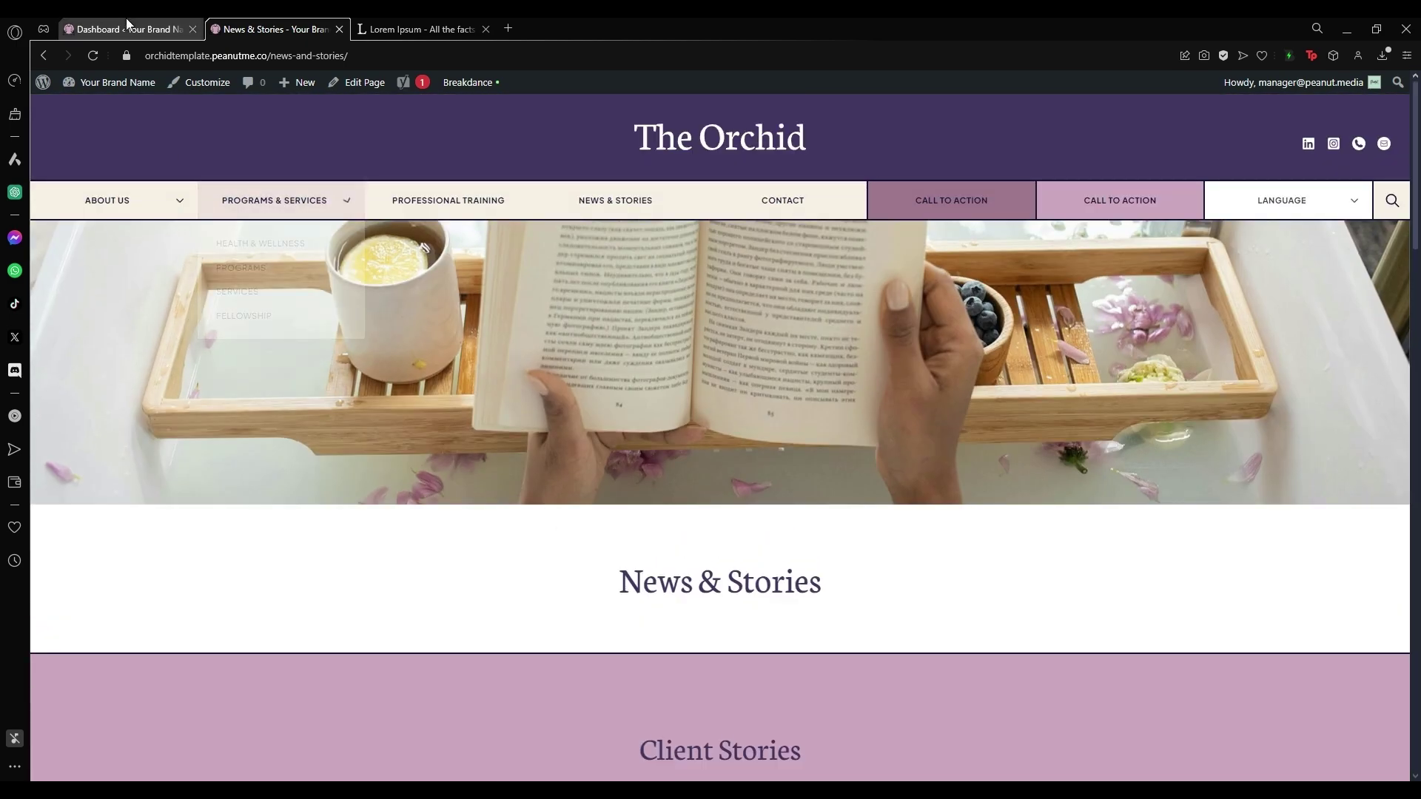
In the WordPress dashboard, list the client stories and open "Resonating Title from Client Story" for editing in a new tab
{"action": "left_click", "coordinate": [126, 19]}
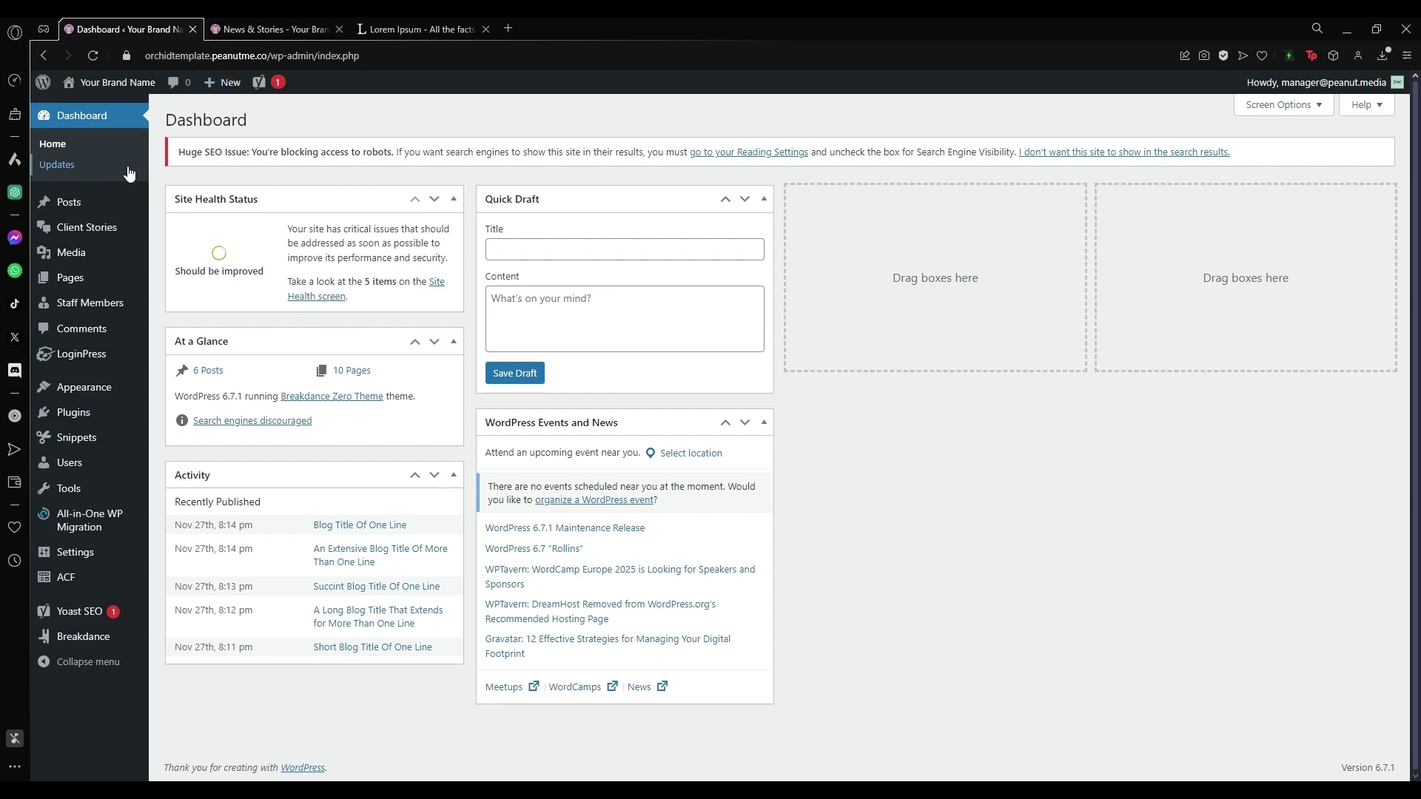
{"action": "mouse_move", "coordinate": [81, 231]}
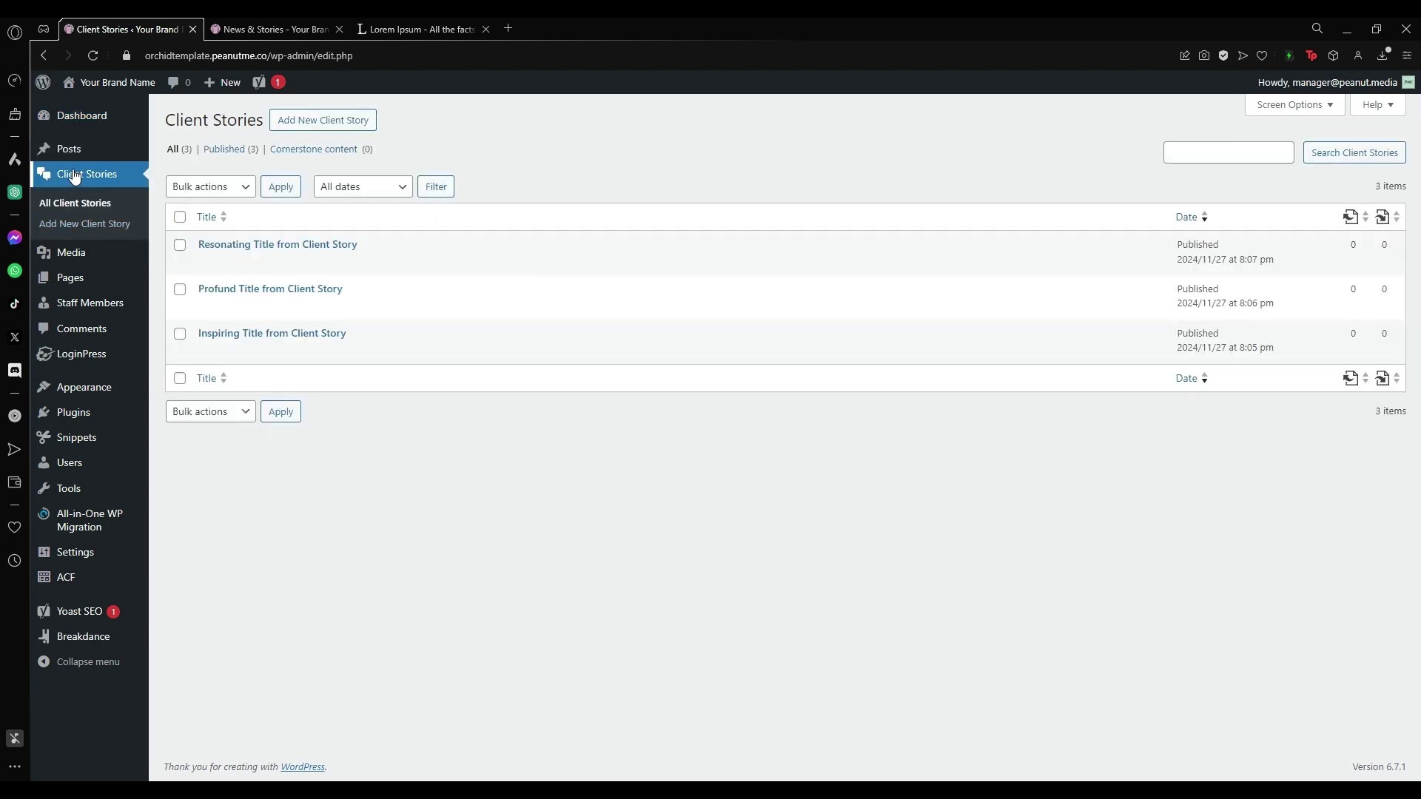
{"action": "mouse_move", "coordinate": [317, 291]}
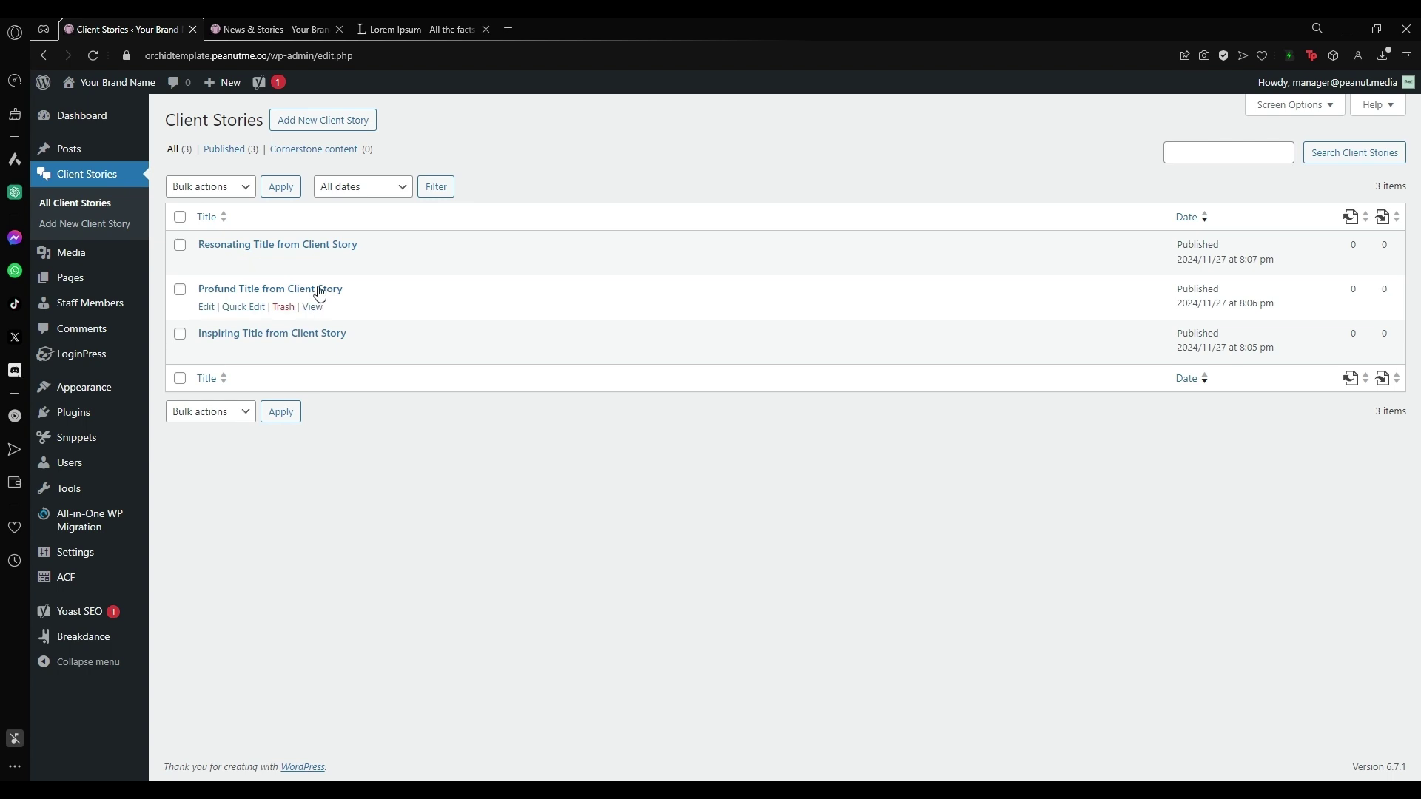
{"action": "mouse_move", "coordinate": [185, 255]}
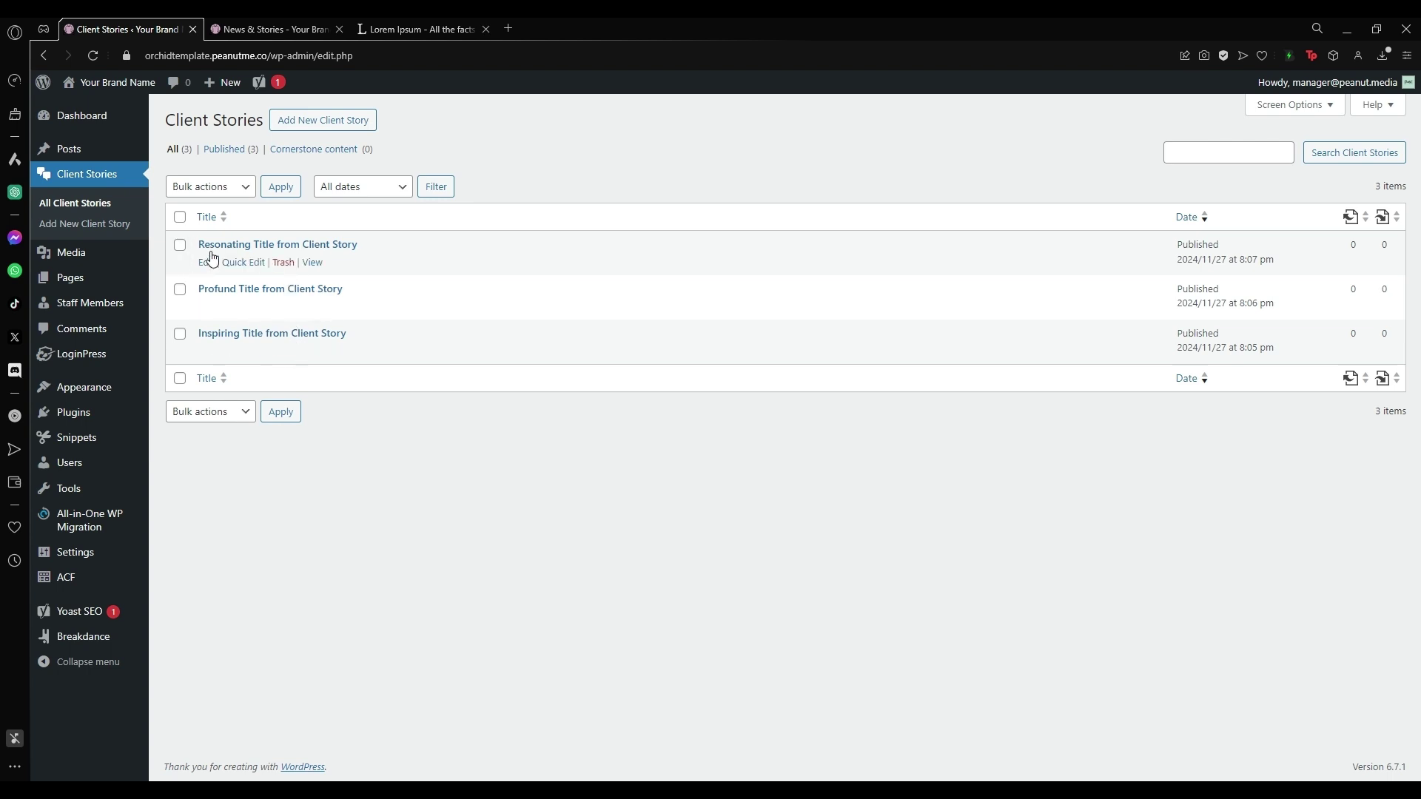
{"action": "middle_click", "coordinate": [202, 264]}
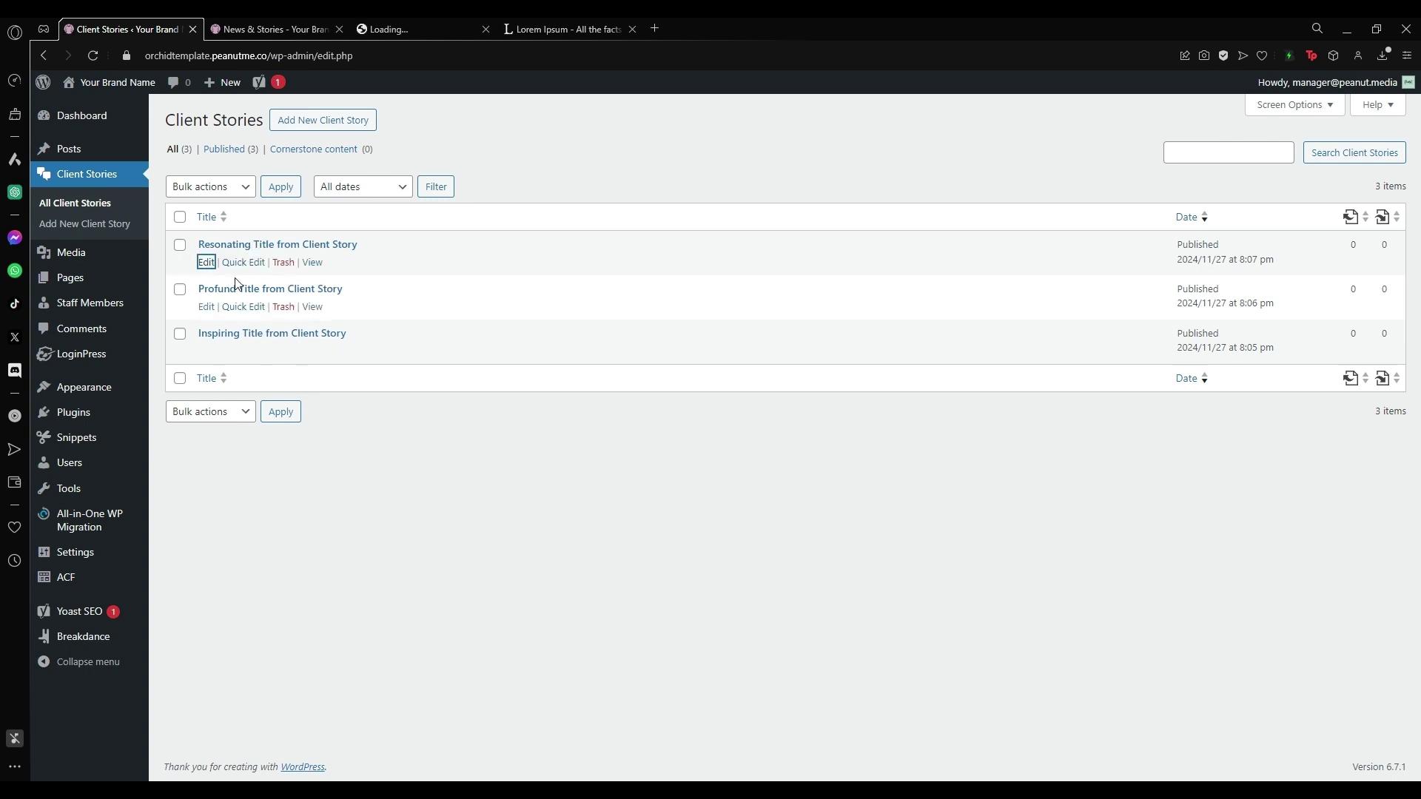
{"action": "left_click", "coordinate": [392, 28]}
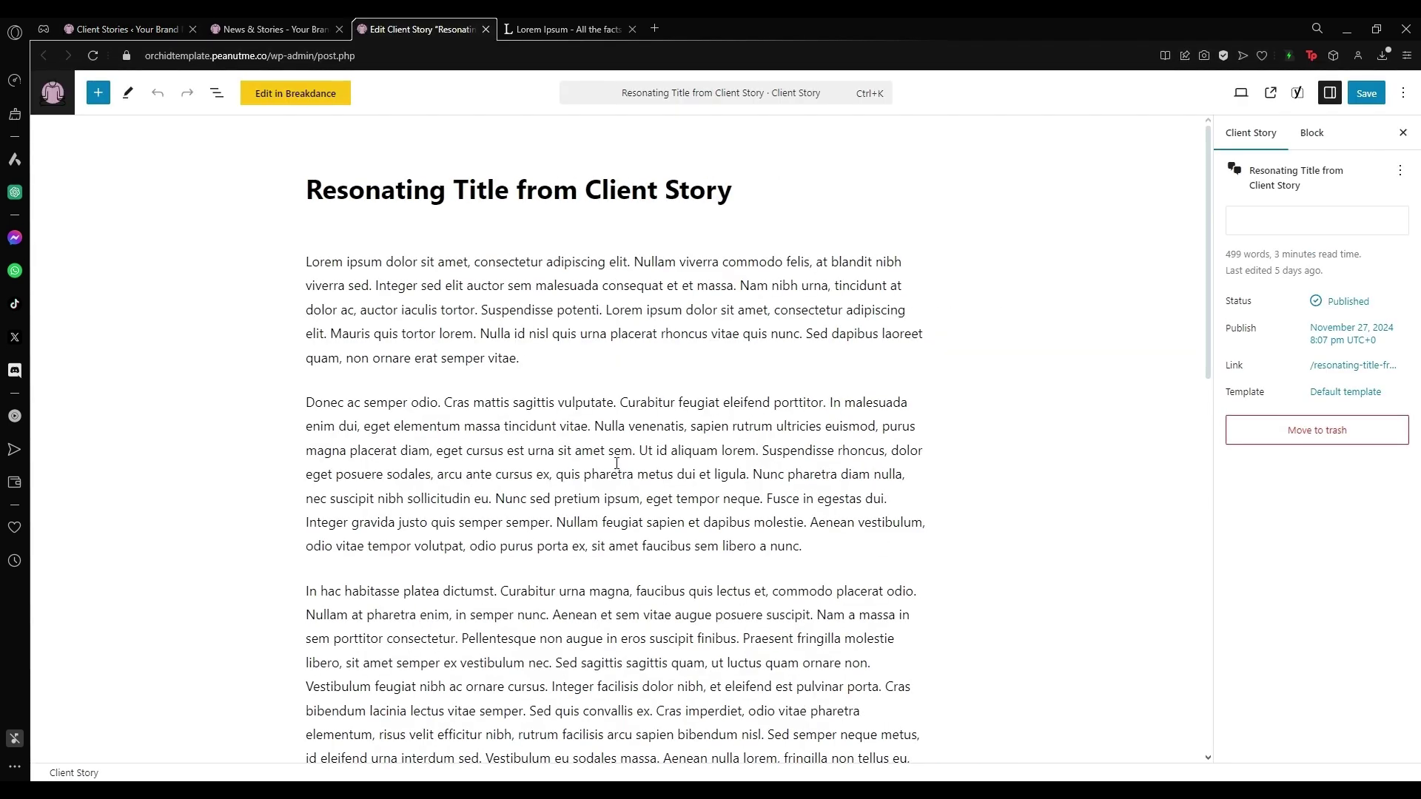
Examine the client story's body text, its featured image under News & Stories, and its story-level settings
{"action": "left_click", "coordinate": [542, 311]}
{"action": "scroll", "coordinate": [541, 312], "scroll_direction": "down", "scroll_amount": 15}
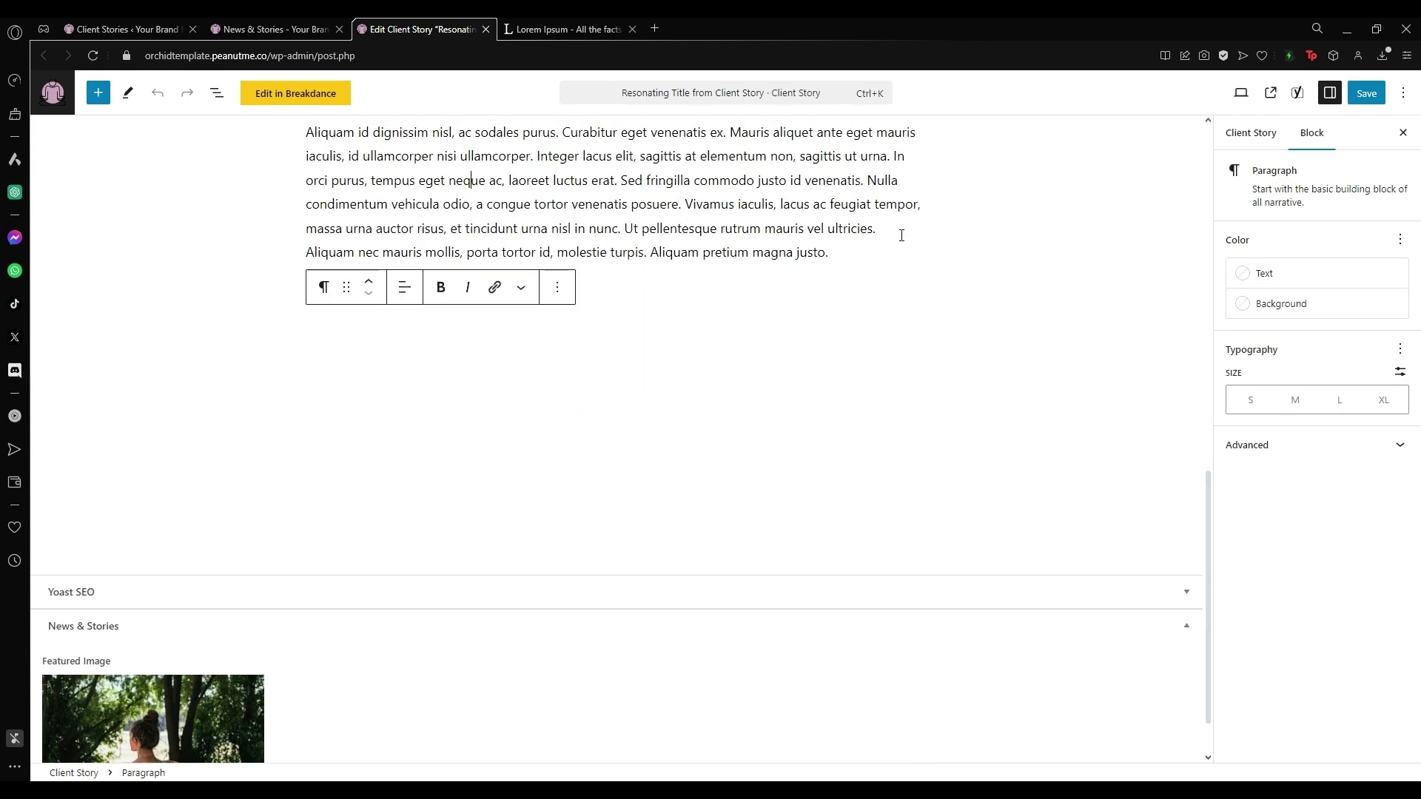
{"action": "scroll", "coordinate": [900, 231], "scroll_direction": "up", "scroll_amount": 5}
{"action": "scroll", "coordinate": [713, 264], "scroll_direction": "down", "scroll_amount": 6}
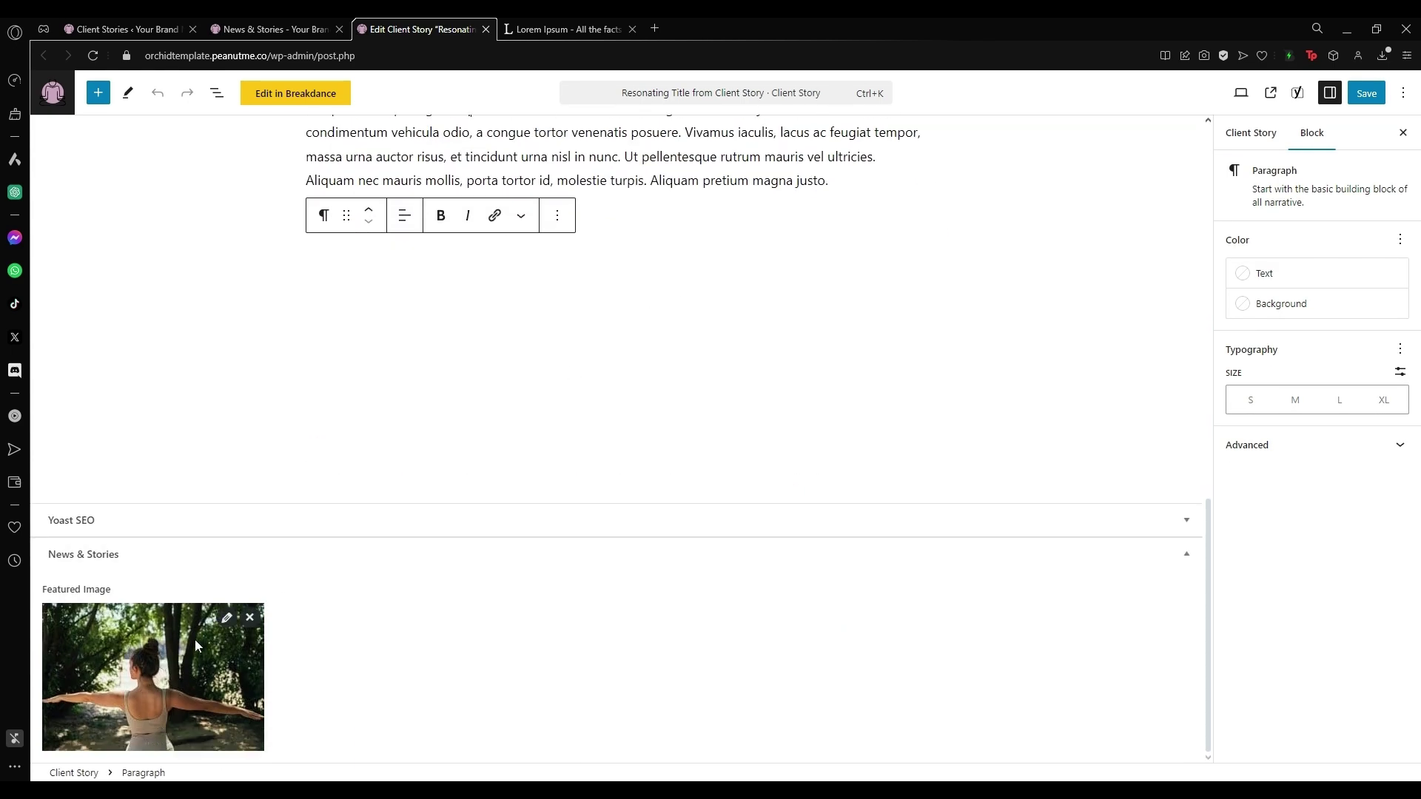
{"action": "scroll", "coordinate": [950, 318], "scroll_direction": "up", "scroll_amount": 15}
{"action": "left_click", "coordinate": [1247, 134]}
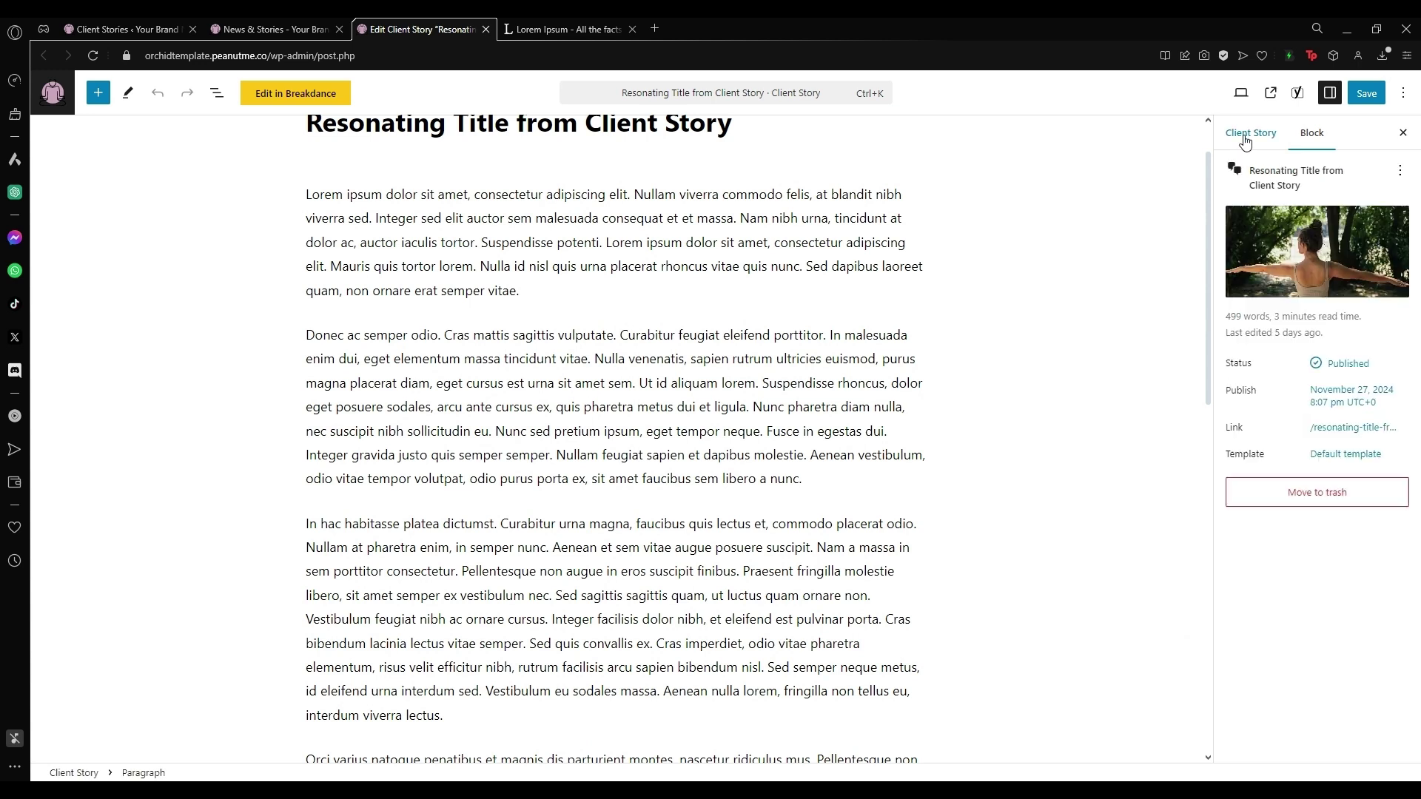
{"action": "mouse_move", "coordinate": [1297, 250]}
{"action": "scroll", "coordinate": [696, 377], "scroll_direction": "up", "scroll_amount": 1}
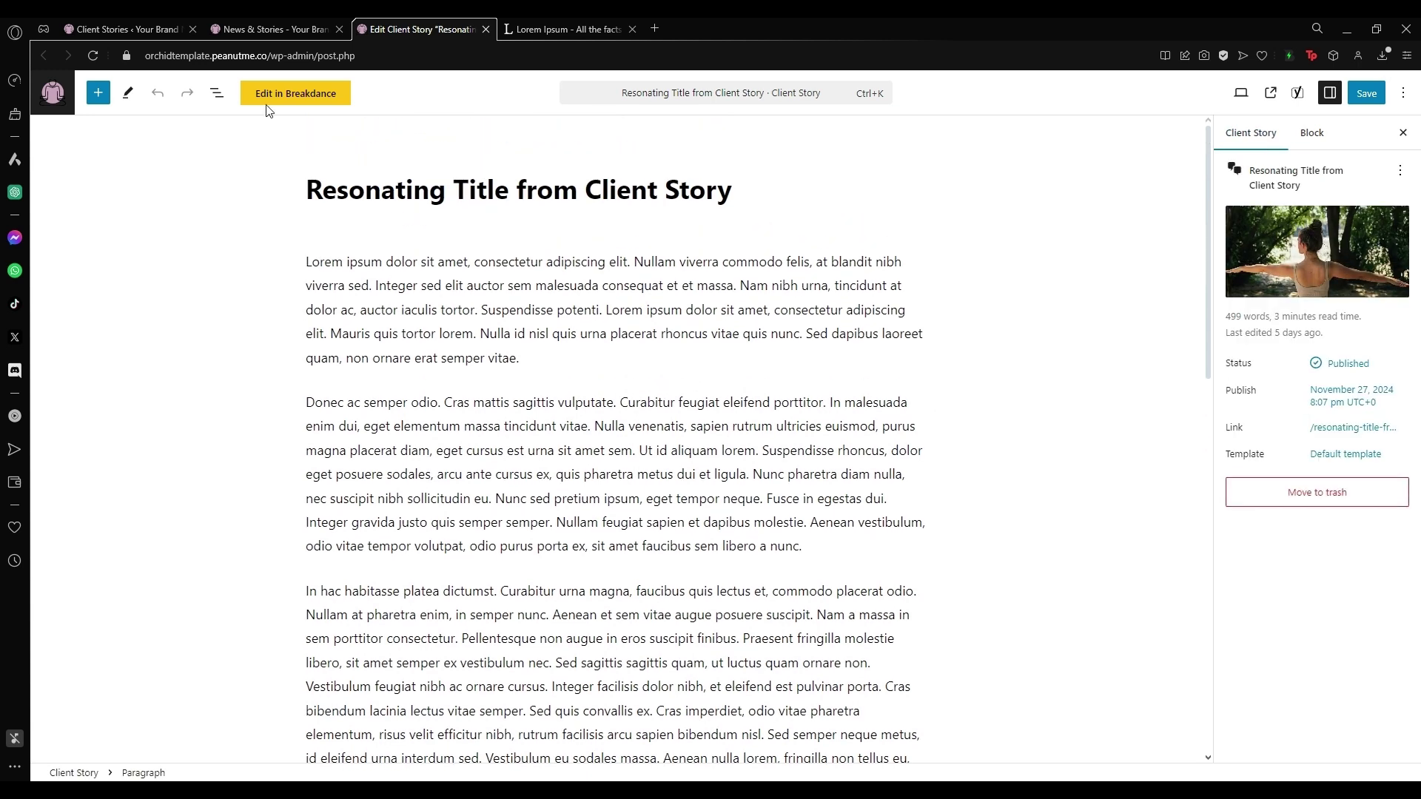
From the live News & Stories page, open "Inspiring Title from Client Story" and read through its single-story page
{"action": "left_click", "coordinate": [272, 29]}
{"action": "scroll", "coordinate": [598, 330], "scroll_direction": "down", "scroll_amount": 6}
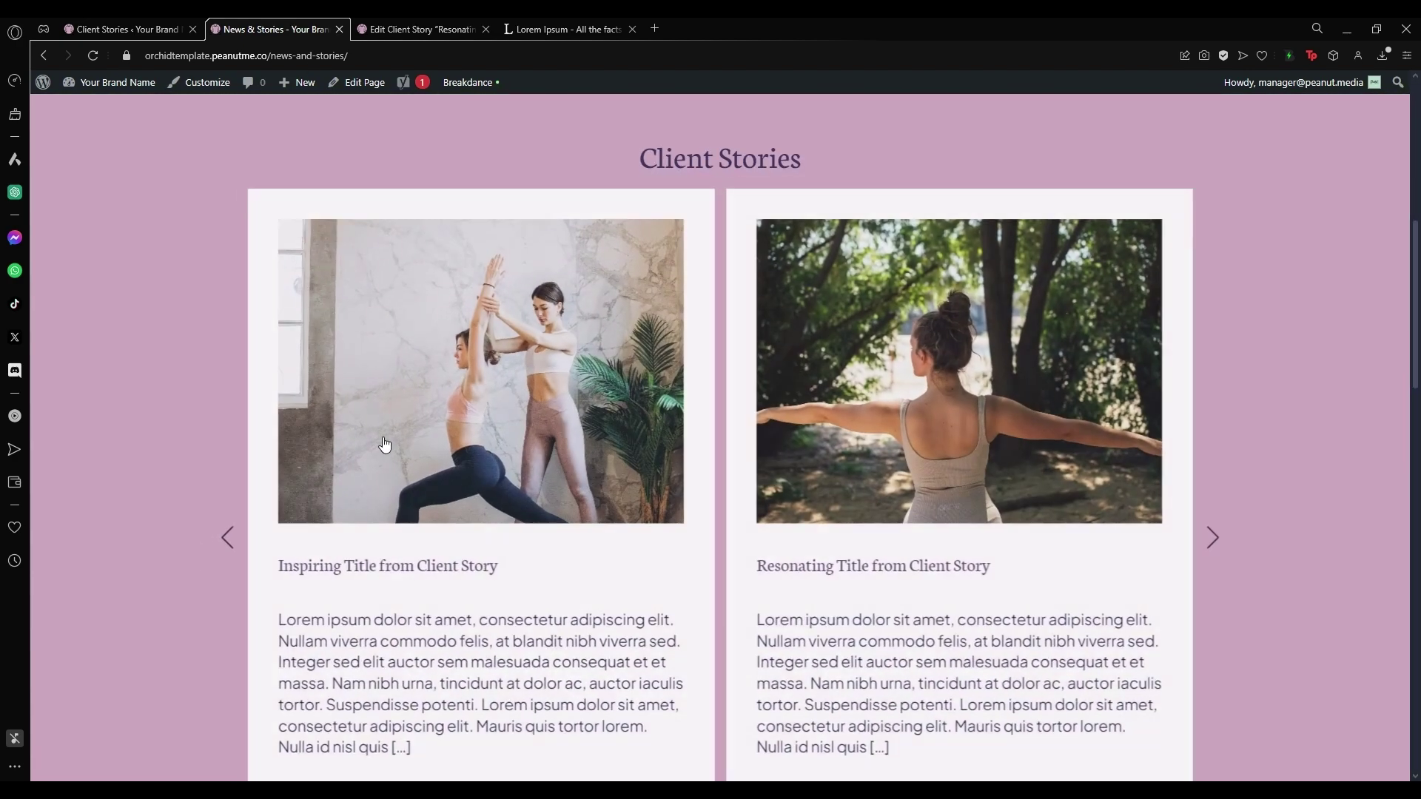
{"action": "key", "text": "F5"}
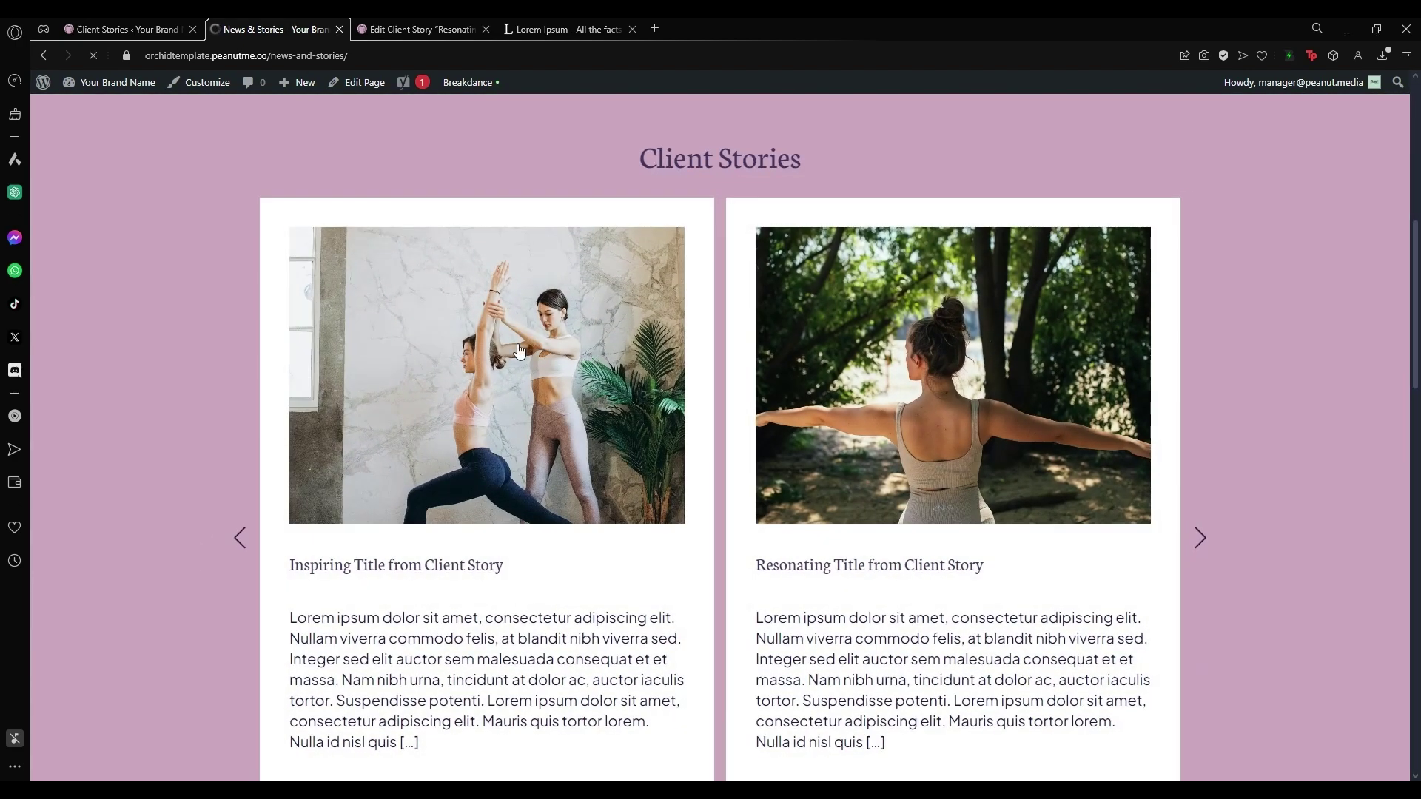
{"action": "scroll", "coordinate": [518, 352], "scroll_direction": "down", "scroll_amount": 5}
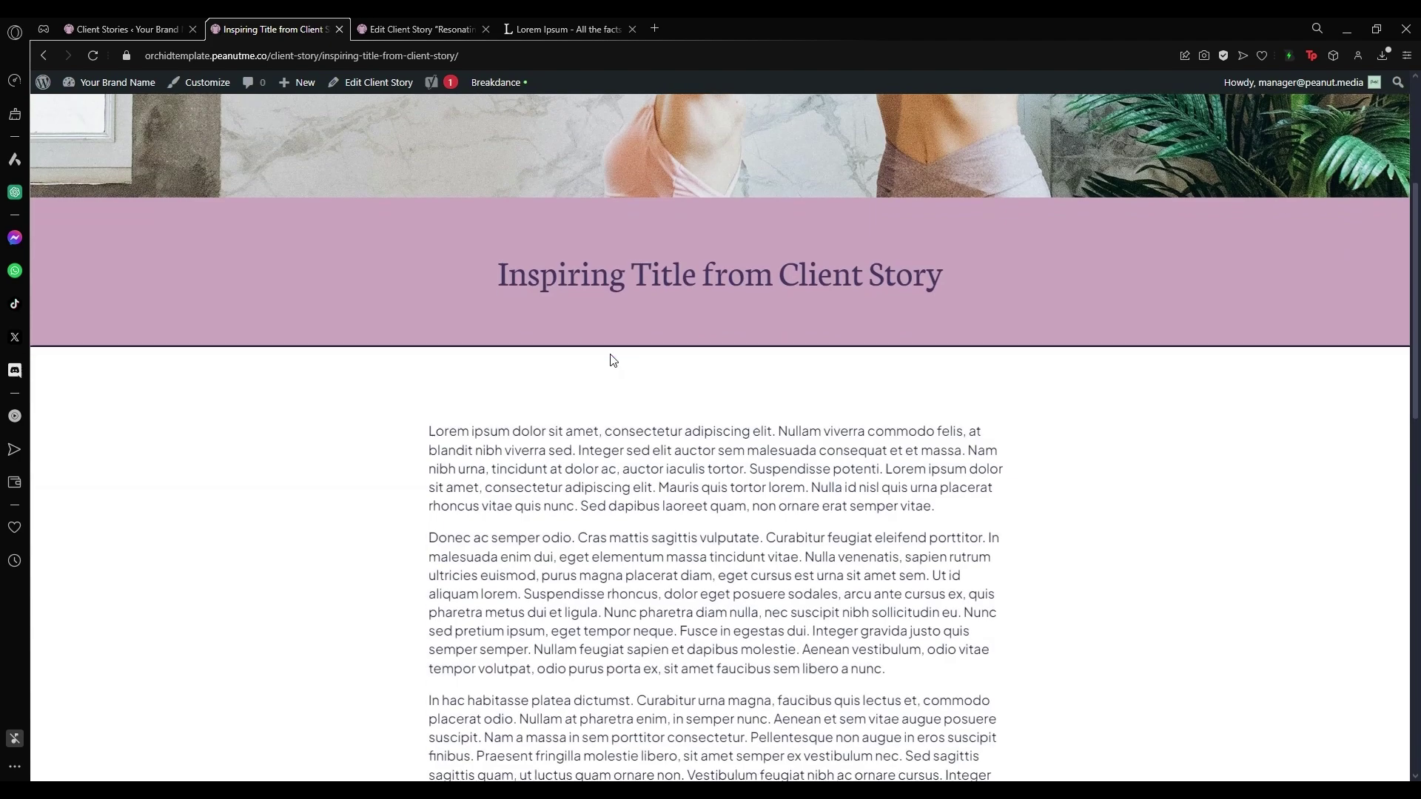
{"action": "scroll", "coordinate": [610, 354], "scroll_direction": "up", "scroll_amount": 4}
{"action": "scroll", "coordinate": [721, 285], "scroll_direction": "down", "scroll_amount": 15}
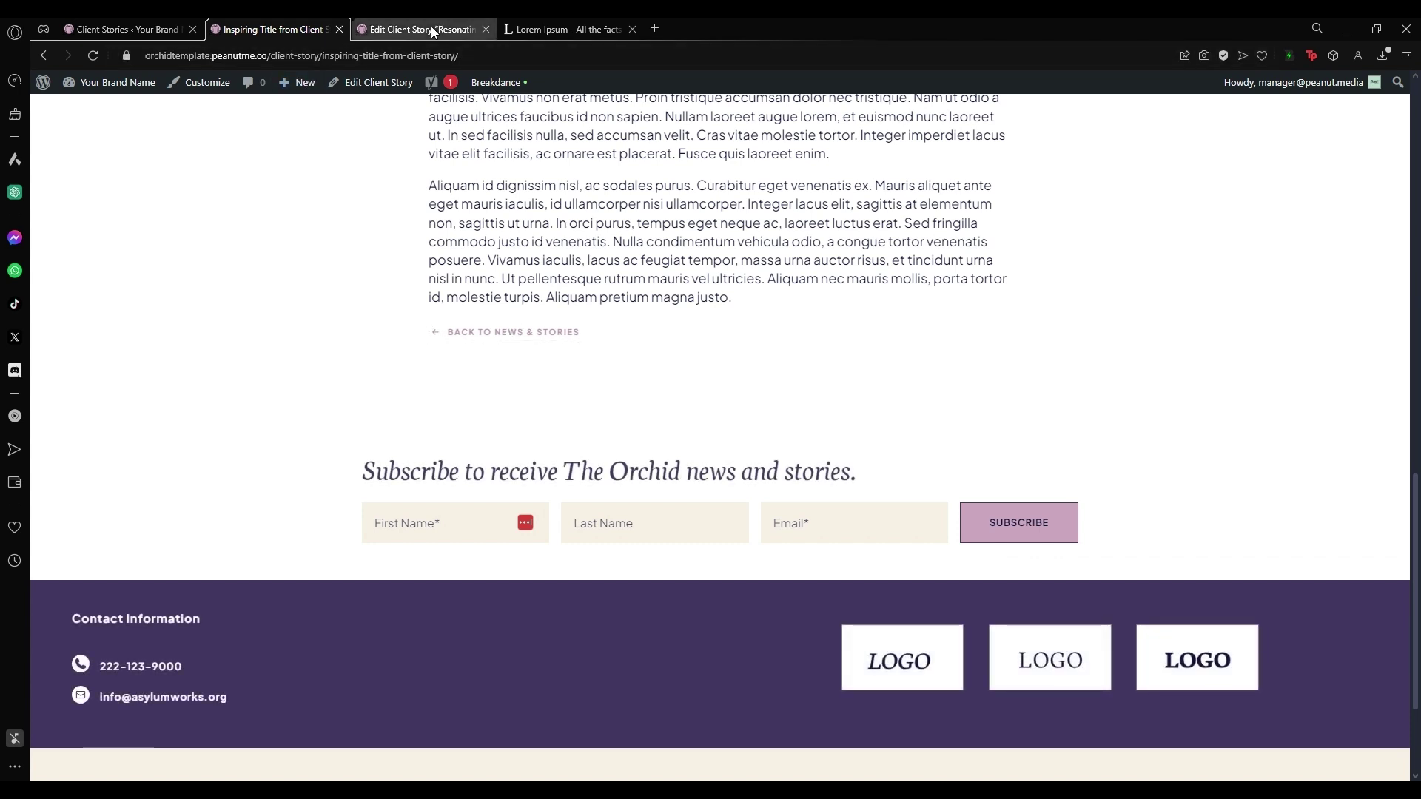
Return to the News & Stories page and compare its Client Stories cards with the dashboard's client stories list
{"action": "left_click", "coordinate": [508, 340]}
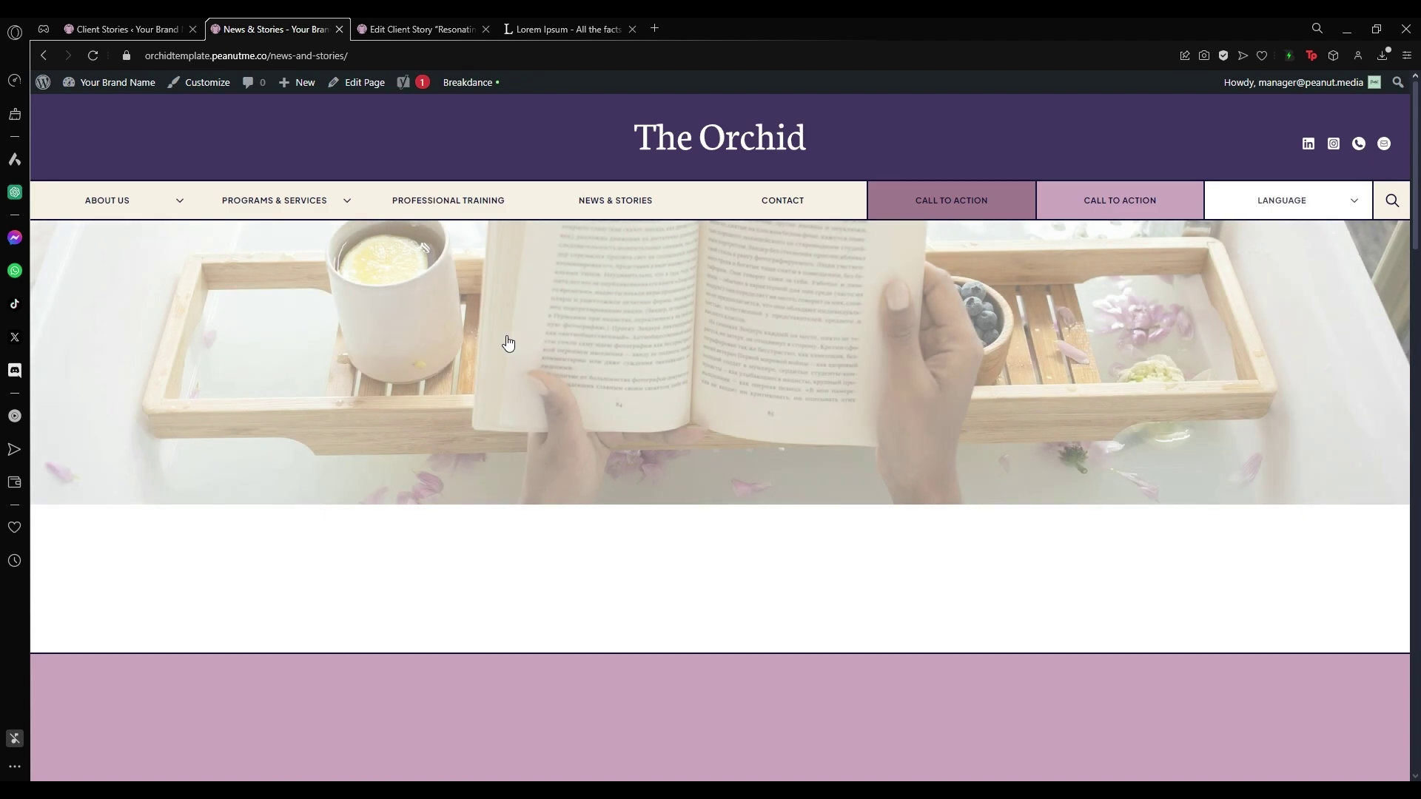
{"action": "scroll", "coordinate": [792, 416], "scroll_direction": "down", "scroll_amount": 6}
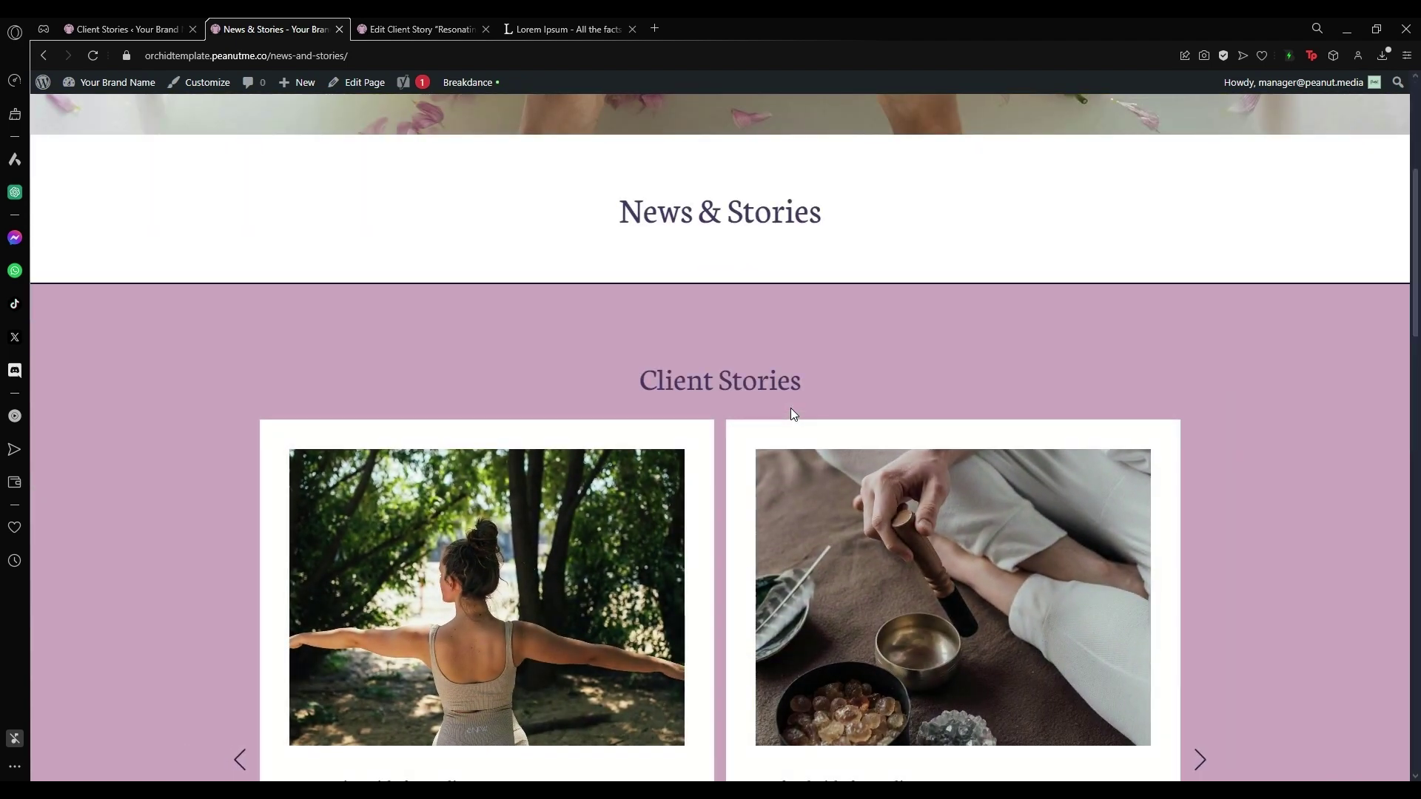
{"action": "scroll", "coordinate": [705, 541], "scroll_direction": "down", "scroll_amount": 5}
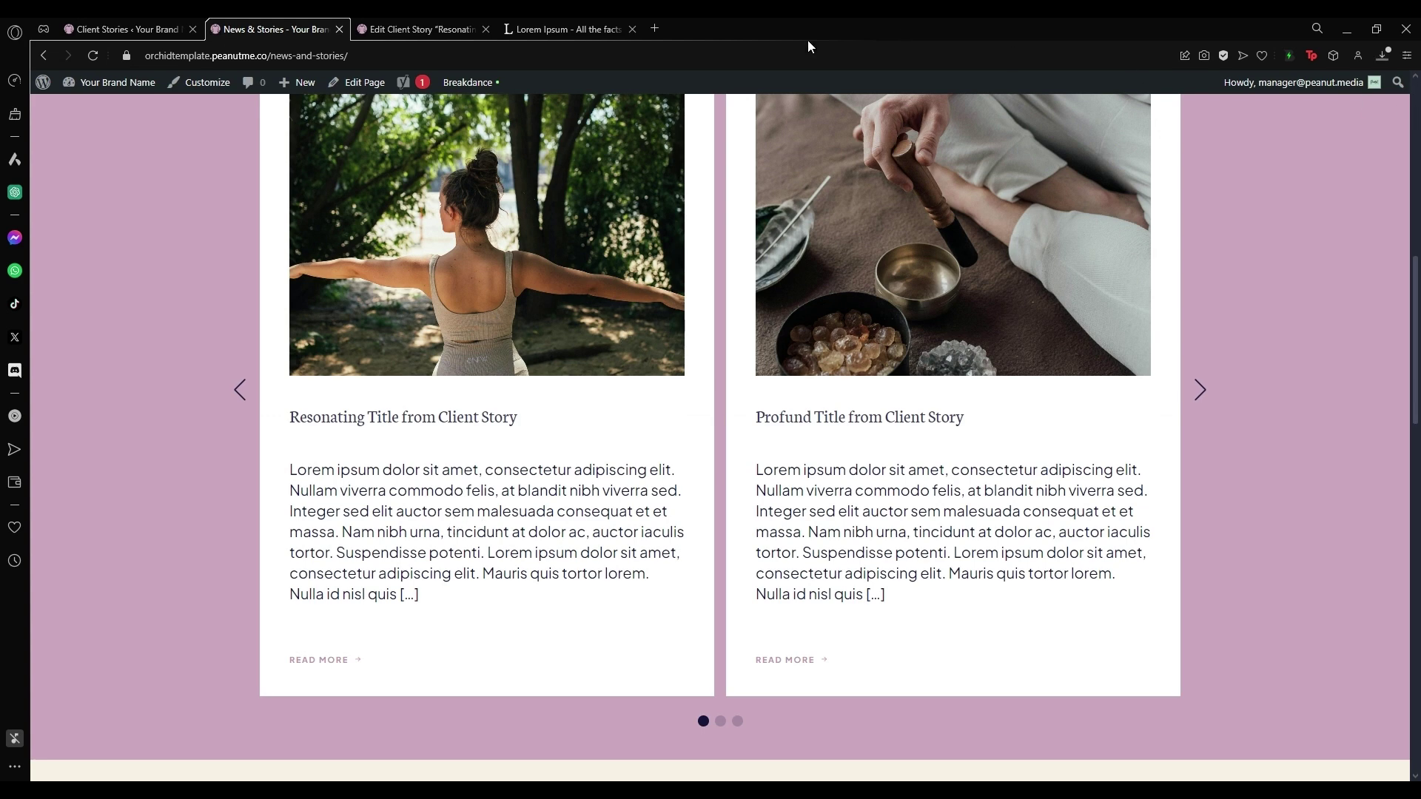
{"action": "left_click", "coordinate": [114, 24]}
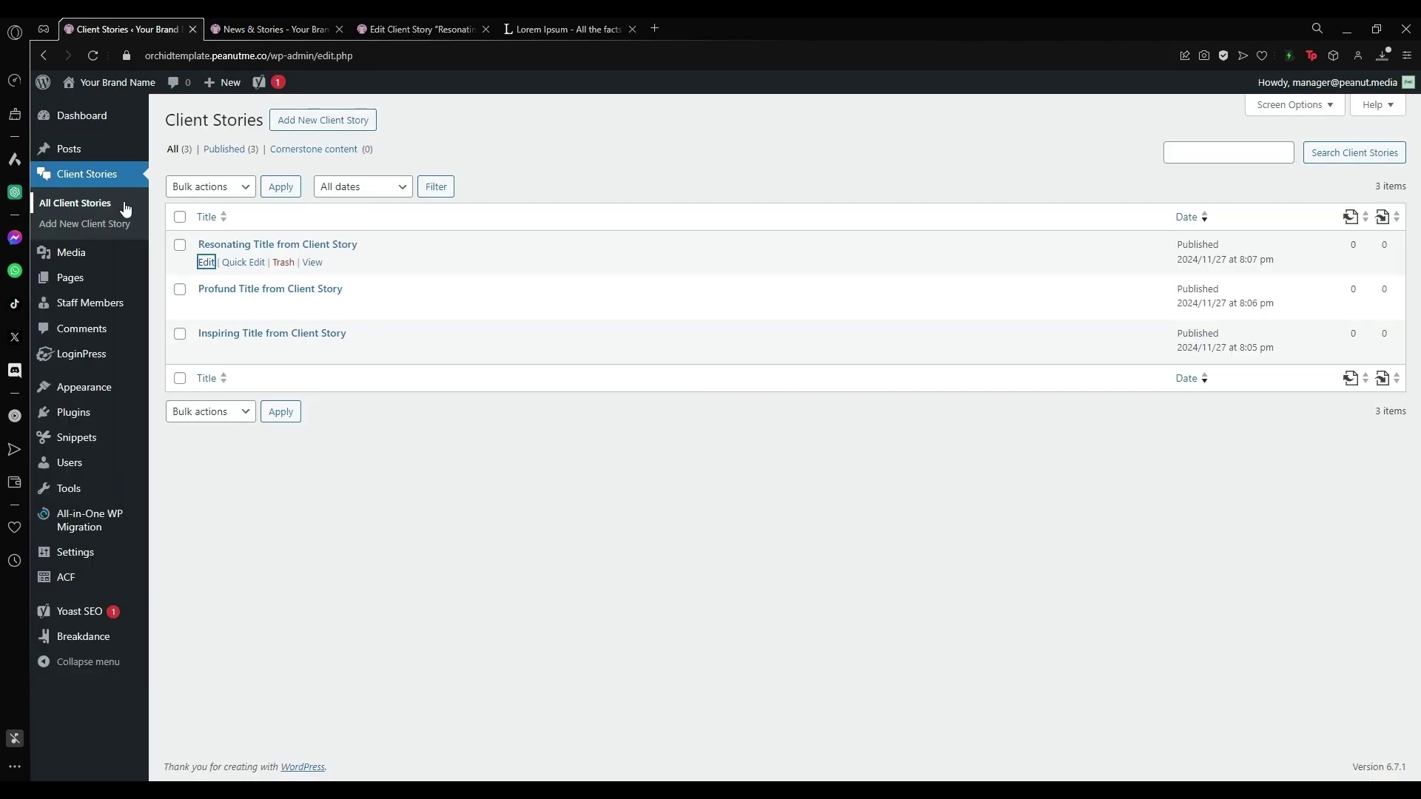
{"action": "left_click", "coordinate": [270, 29]}
{"action": "scroll", "coordinate": [559, 438], "scroll_direction": "up", "scroll_amount": 3}
{"action": "scroll", "coordinate": [587, 388], "scroll_direction": "down", "scroll_amount": 2}
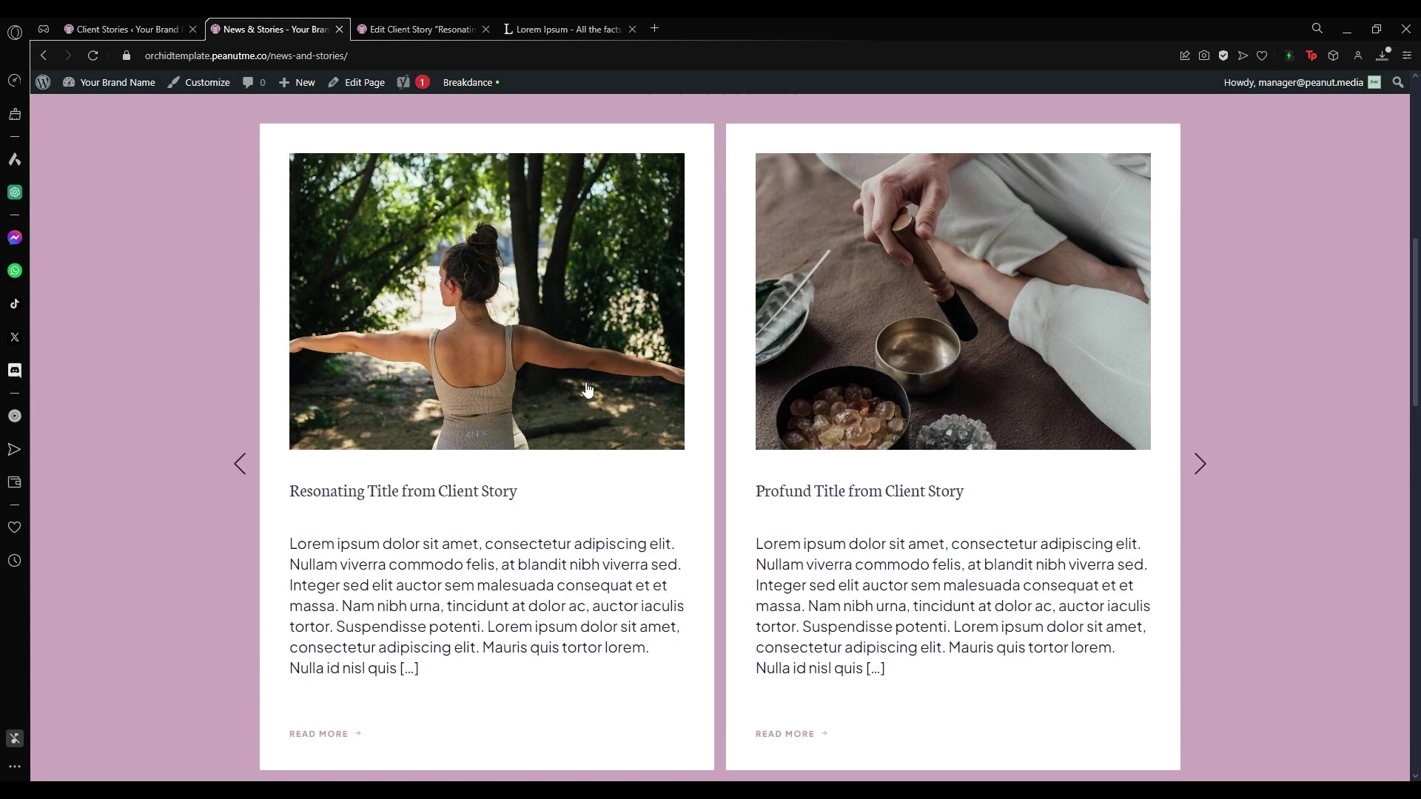
Open the News & Stories template from the Breakdance templates list in the Breakdance editor
{"action": "left_click", "coordinate": [122, 29]}
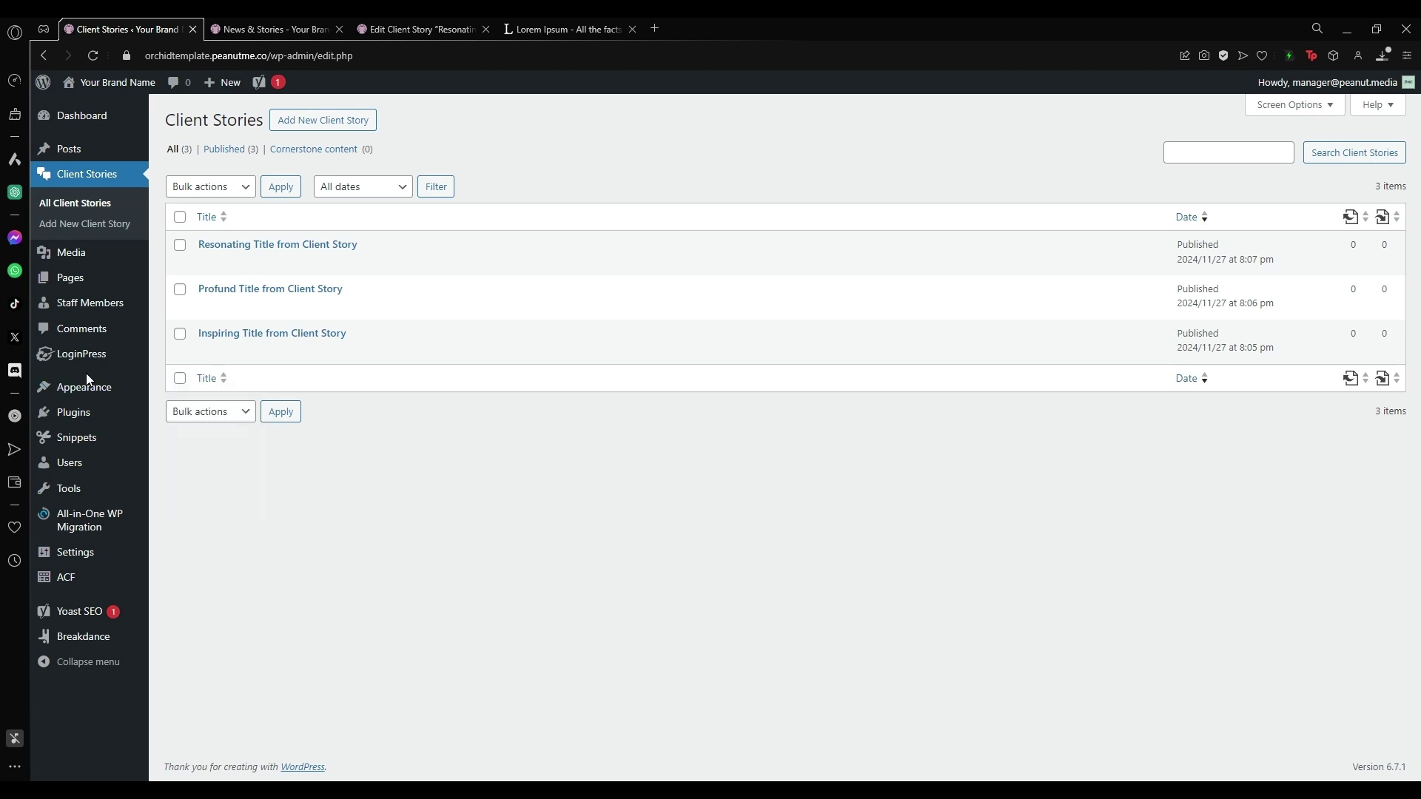
{"action": "mouse_move", "coordinate": [98, 314]}
{"action": "mouse_move", "coordinate": [81, 449]}
{"action": "mouse_move", "coordinate": [85, 633]}
{"action": "left_click", "coordinate": [201, 567]}
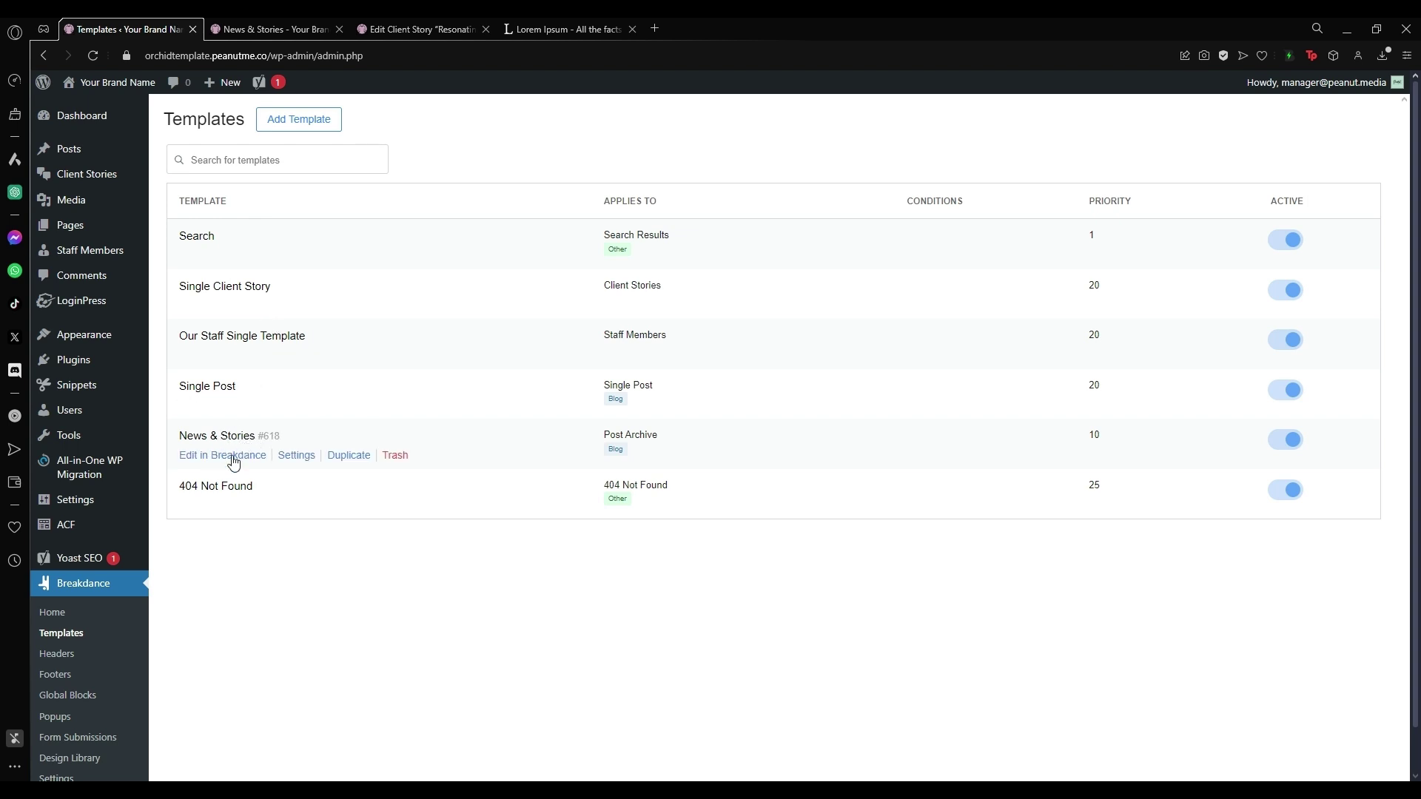
{"action": "left_click", "coordinate": [263, 456]}
{"action": "left_click", "coordinate": [583, 22]}
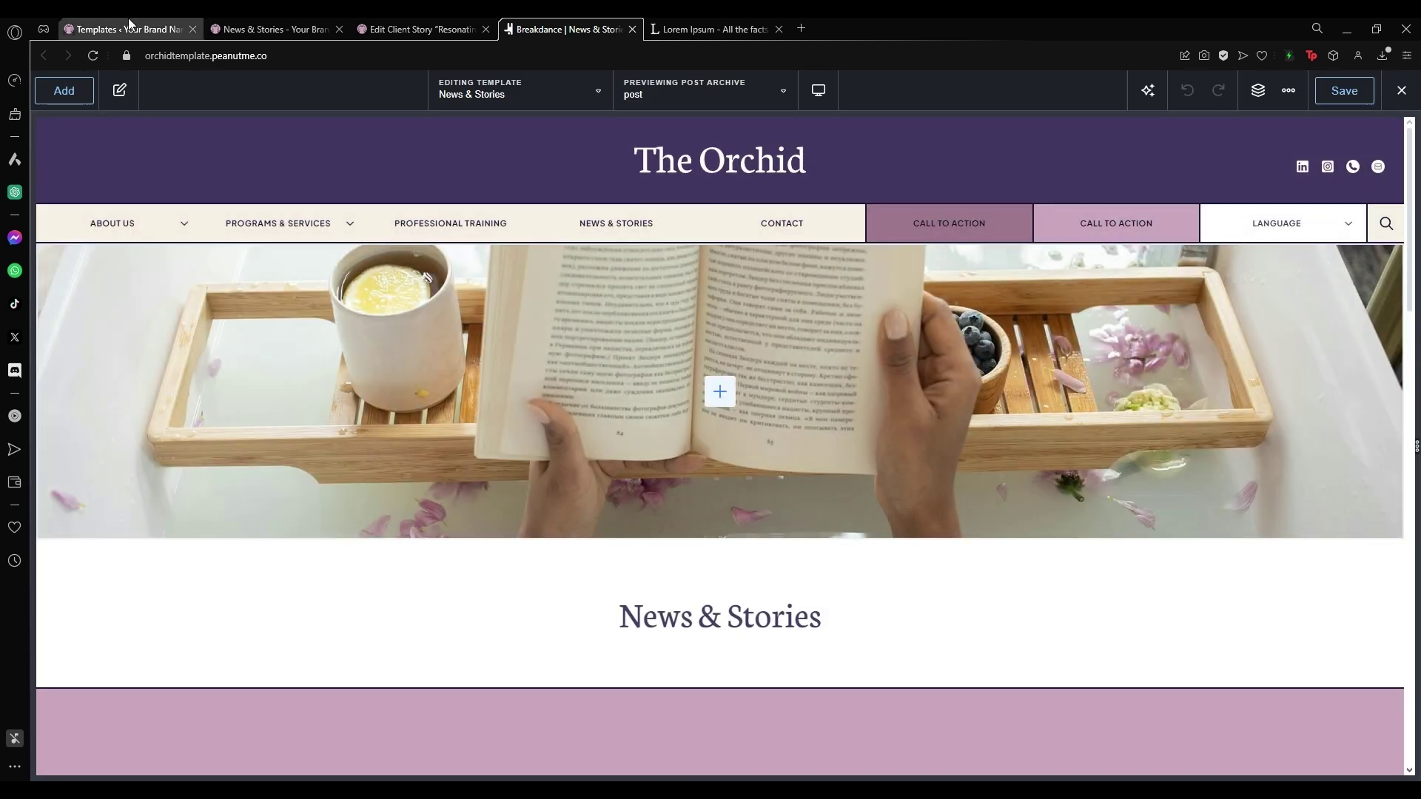
{"action": "left_click", "coordinate": [139, 25]}
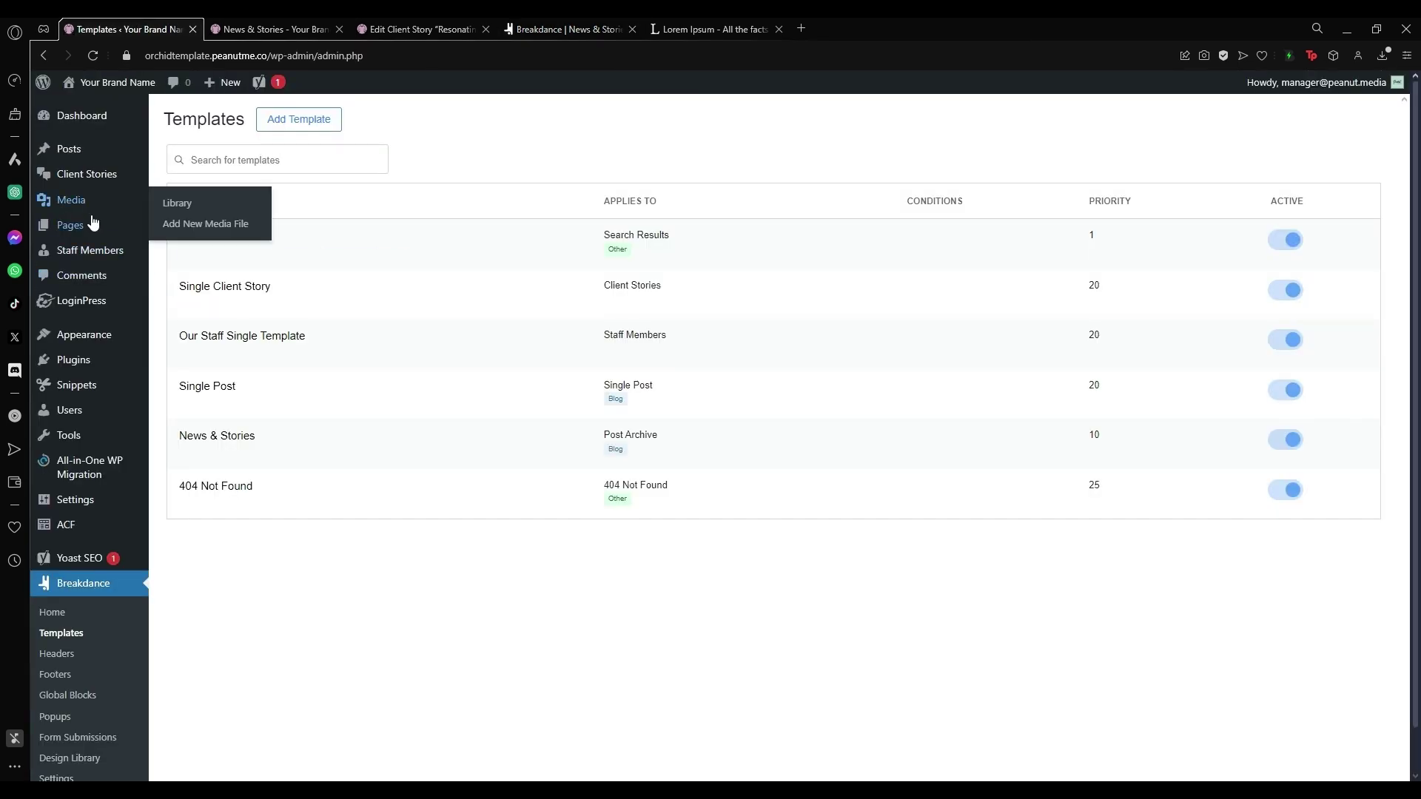
{"action": "left_click", "coordinate": [546, 23]}
Select the Client Stories Post Loop Builder, advance its carousel preview, and compare it with the live News & Stories page
{"action": "scroll", "coordinate": [654, 331], "scroll_direction": "down", "scroll_amount": 5}
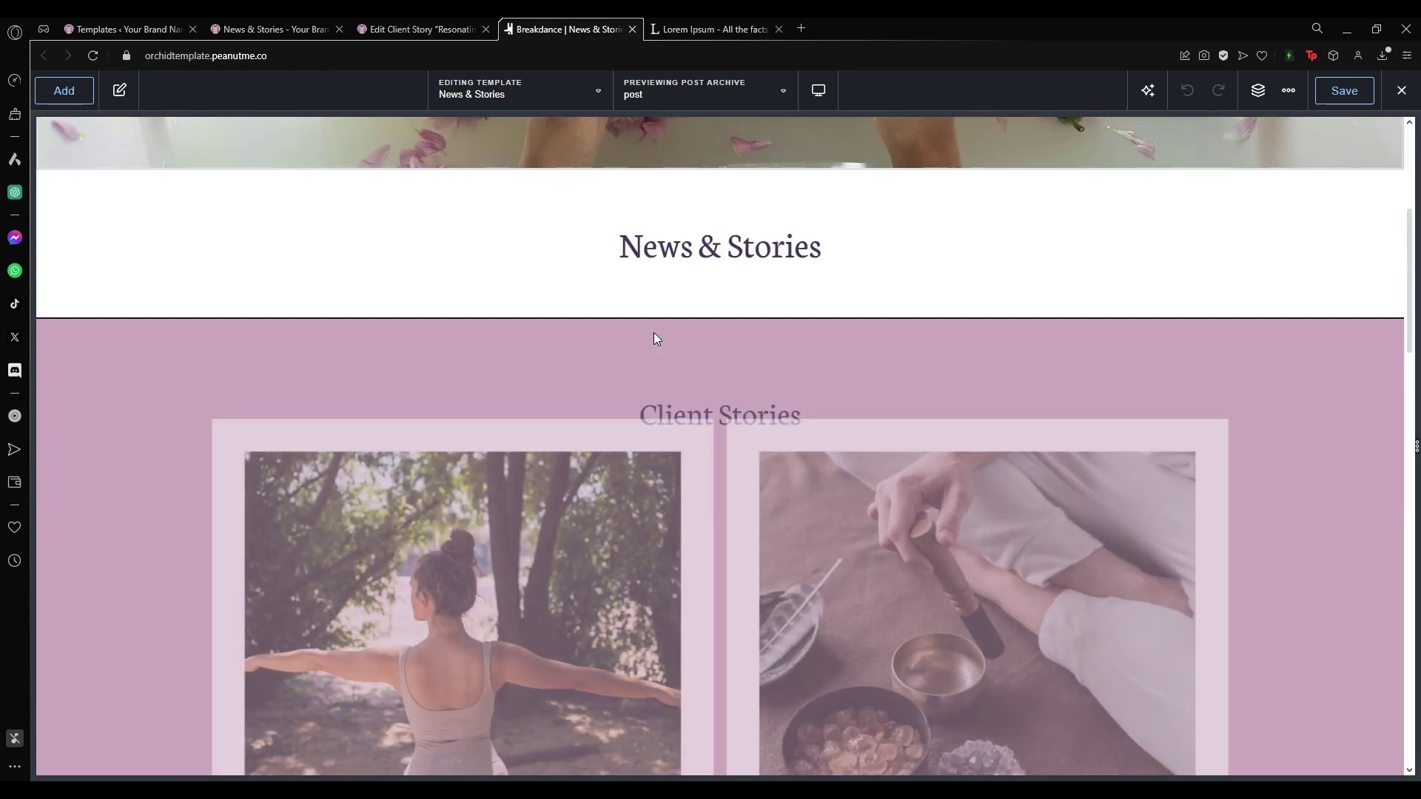
{"action": "scroll", "coordinate": [733, 310], "scroll_direction": "down", "scroll_amount": 3}
{"action": "left_click", "coordinate": [717, 340]}
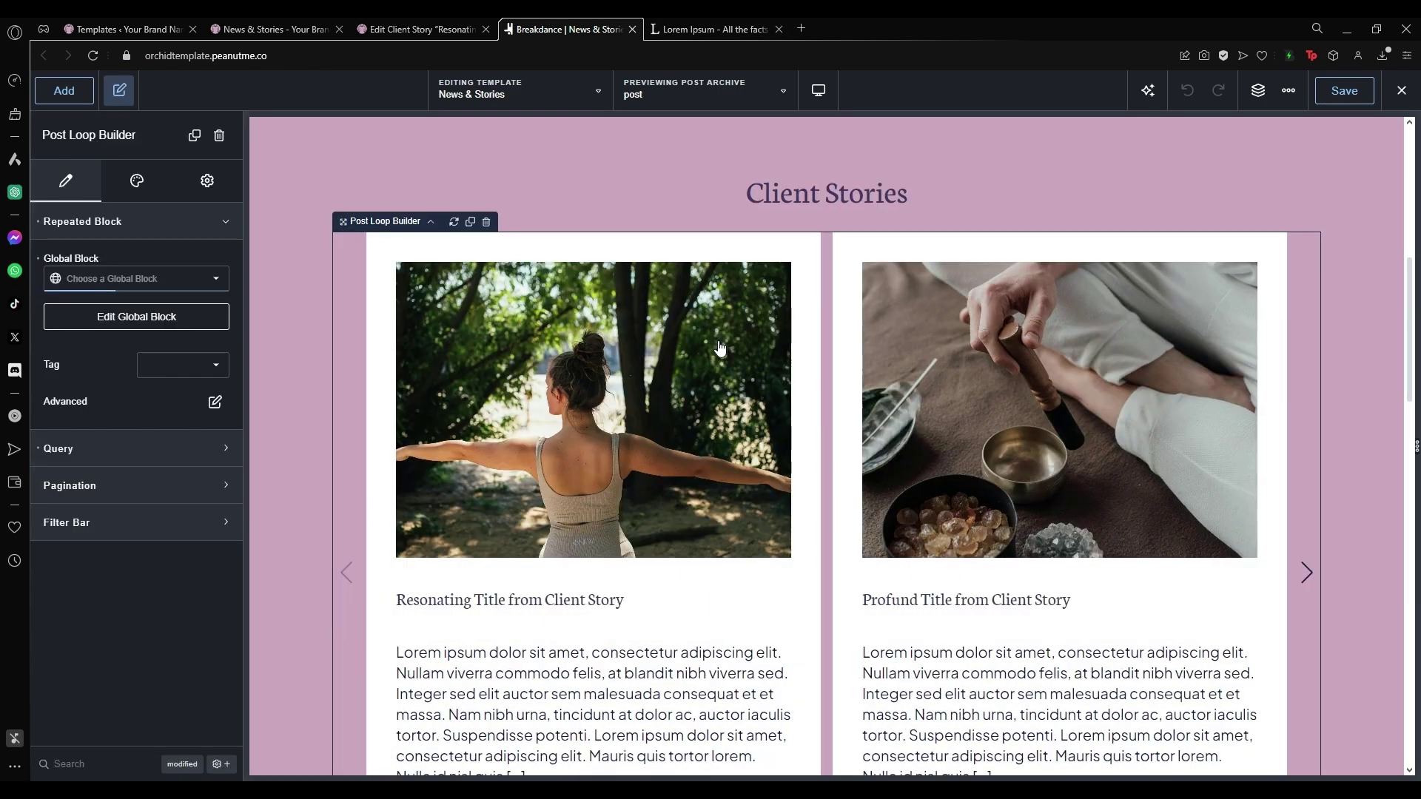
{"action": "scroll", "coordinate": [770, 411], "scroll_direction": "down", "scroll_amount": 2}
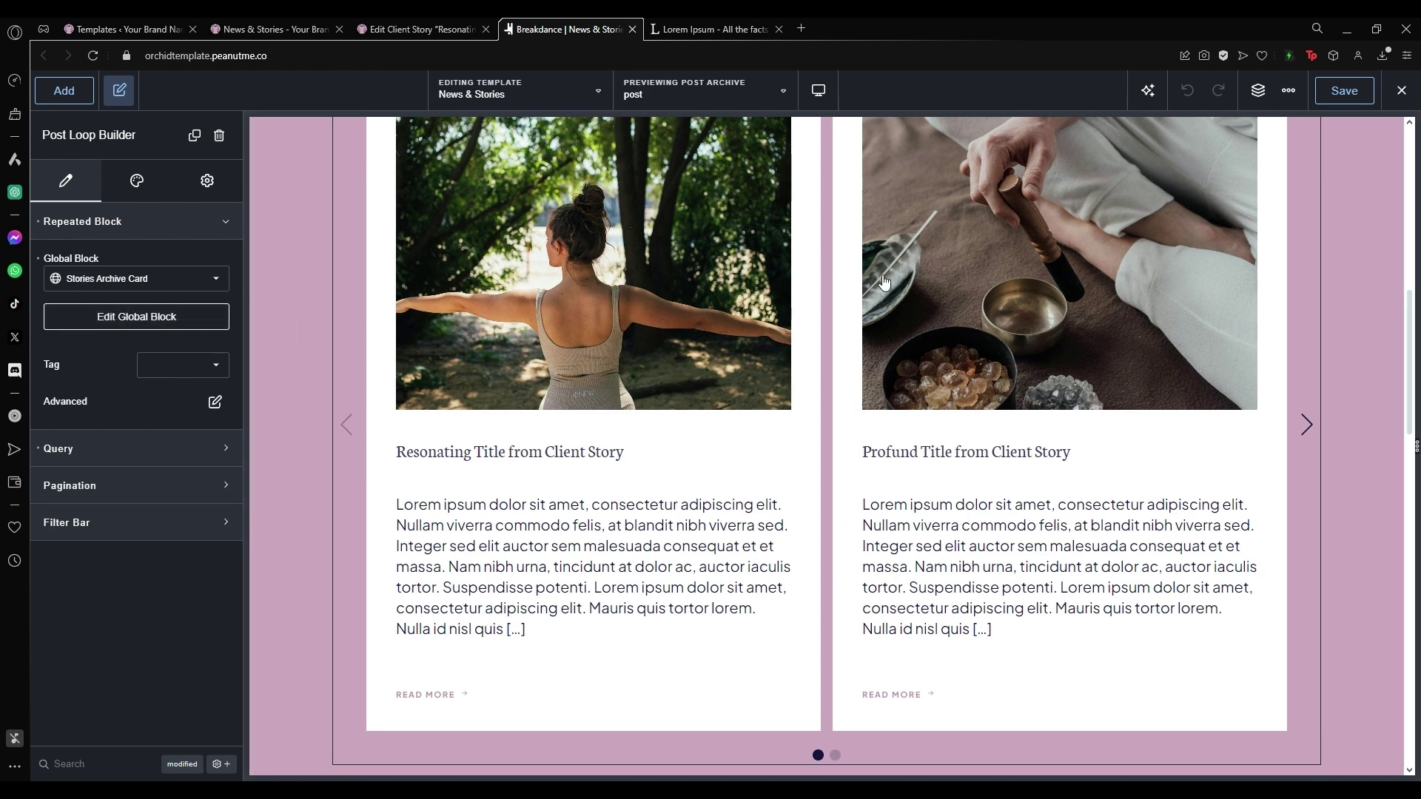
{"action": "left_click", "coordinate": [1306, 424]}
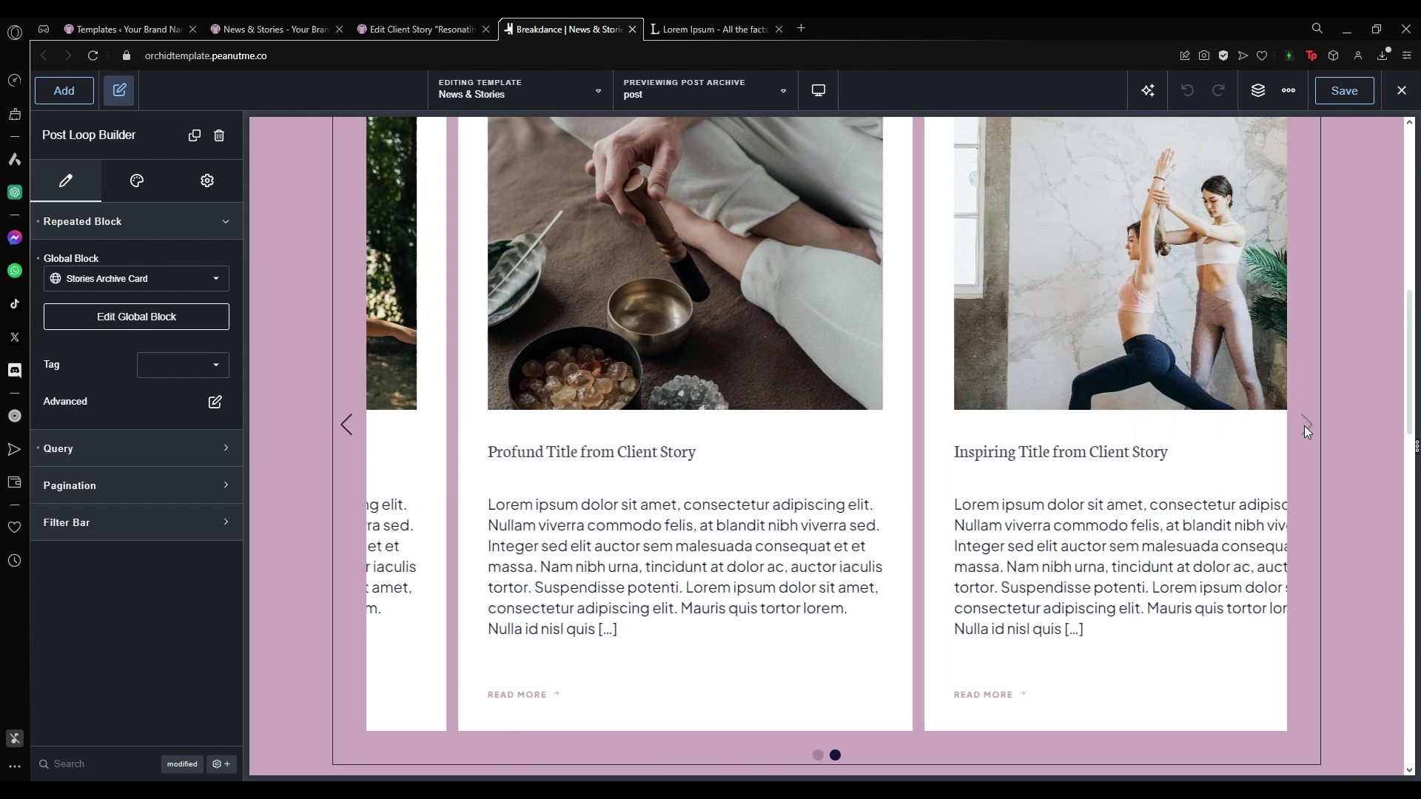
{"action": "scroll", "coordinate": [621, 358], "scroll_direction": "down", "scroll_amount": 3}
{"action": "scroll", "coordinate": [621, 358], "scroll_direction": "up", "scroll_amount": 3}
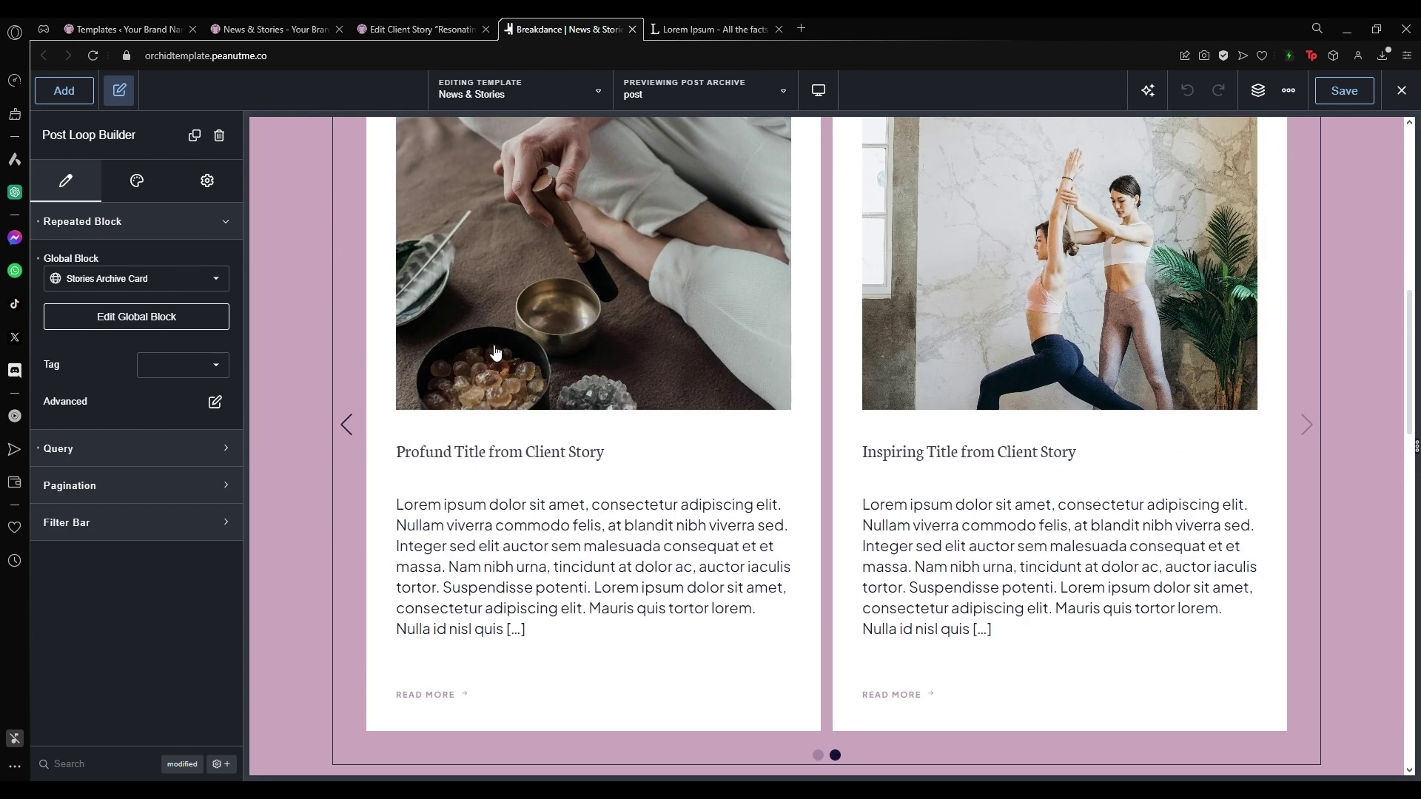
{"action": "left_click", "coordinate": [330, 25]}
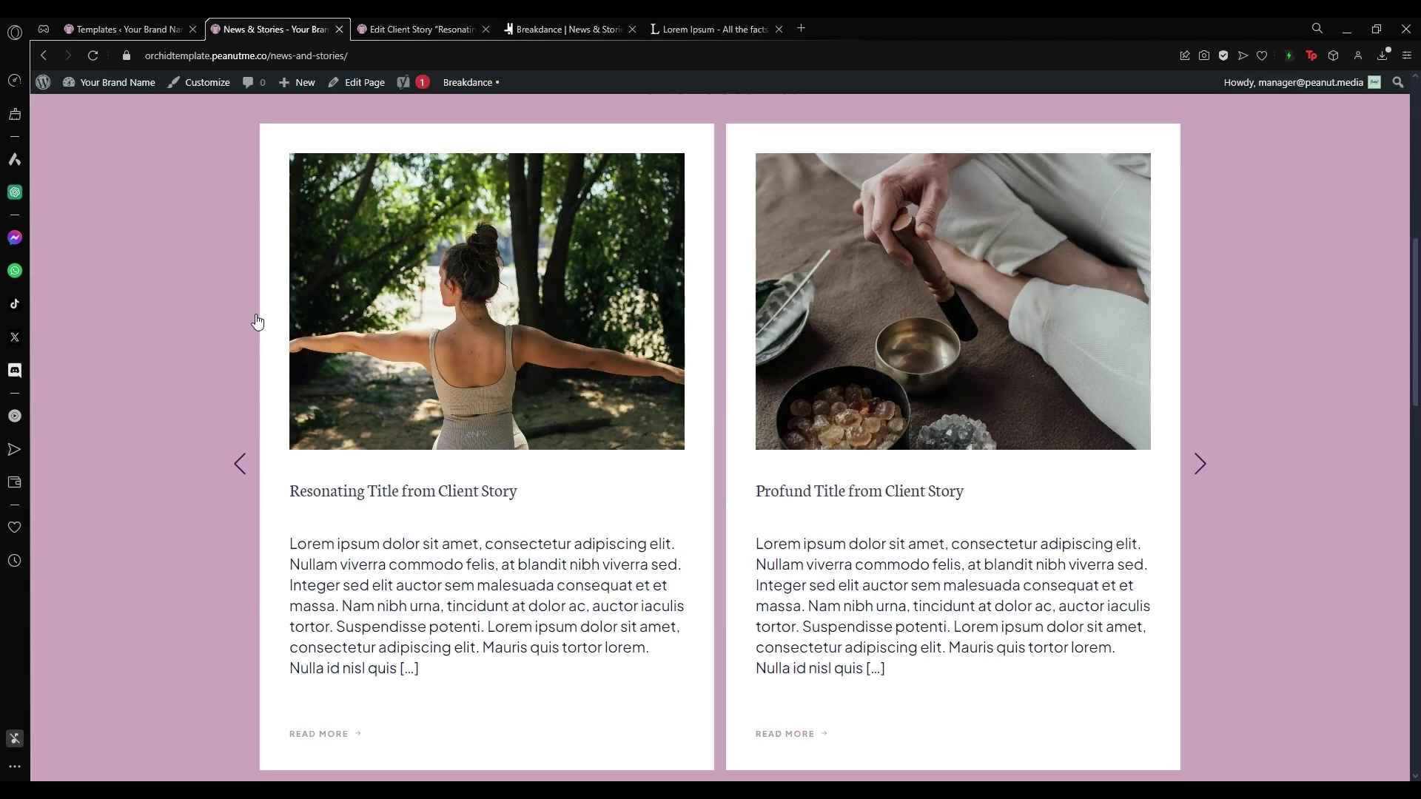
Open the Stories Archive Card global block used by the Client Stories Post Loop Builder and view its layout
{"action": "left_click", "coordinate": [429, 17]}
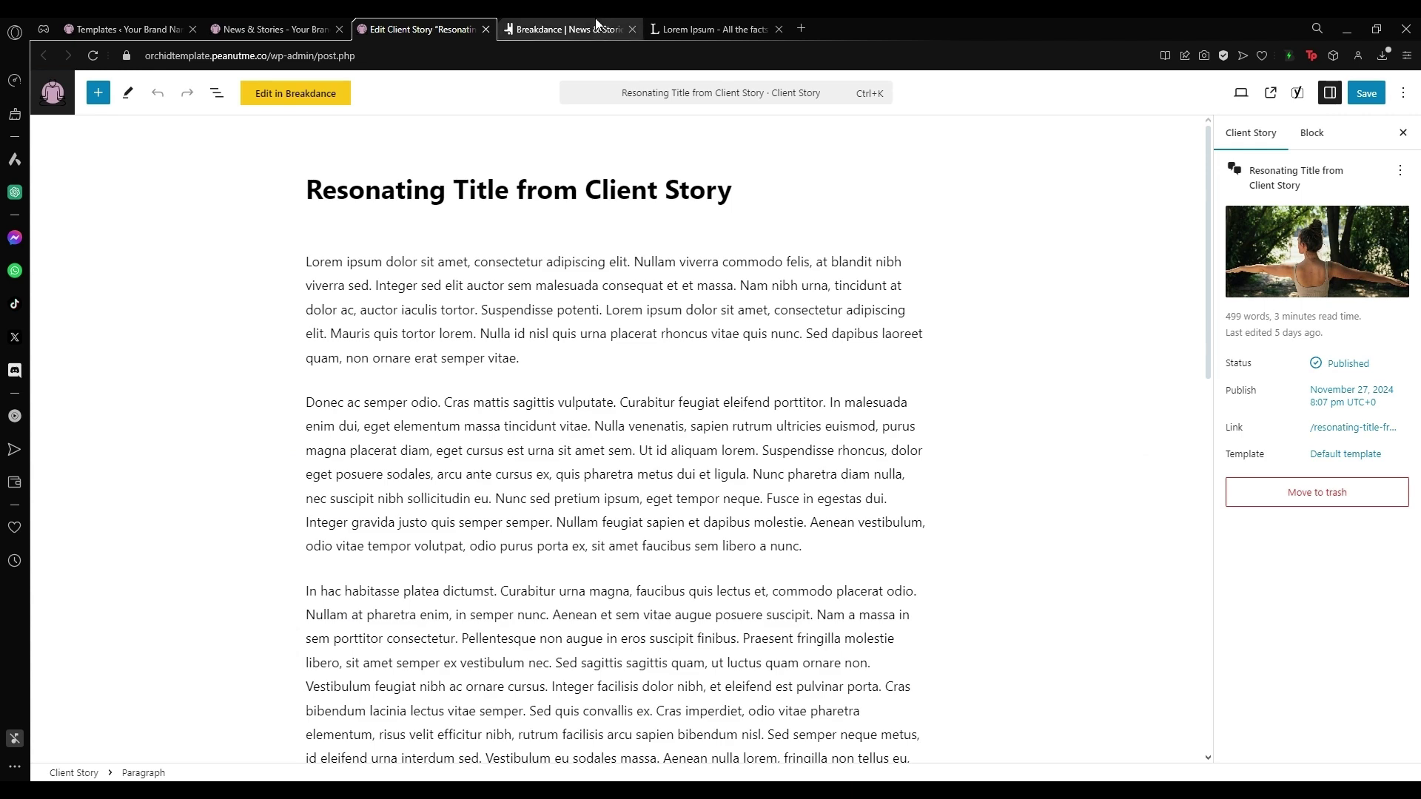
{"action": "left_click", "coordinate": [594, 17]}
{"action": "left_click", "coordinate": [166, 329]}
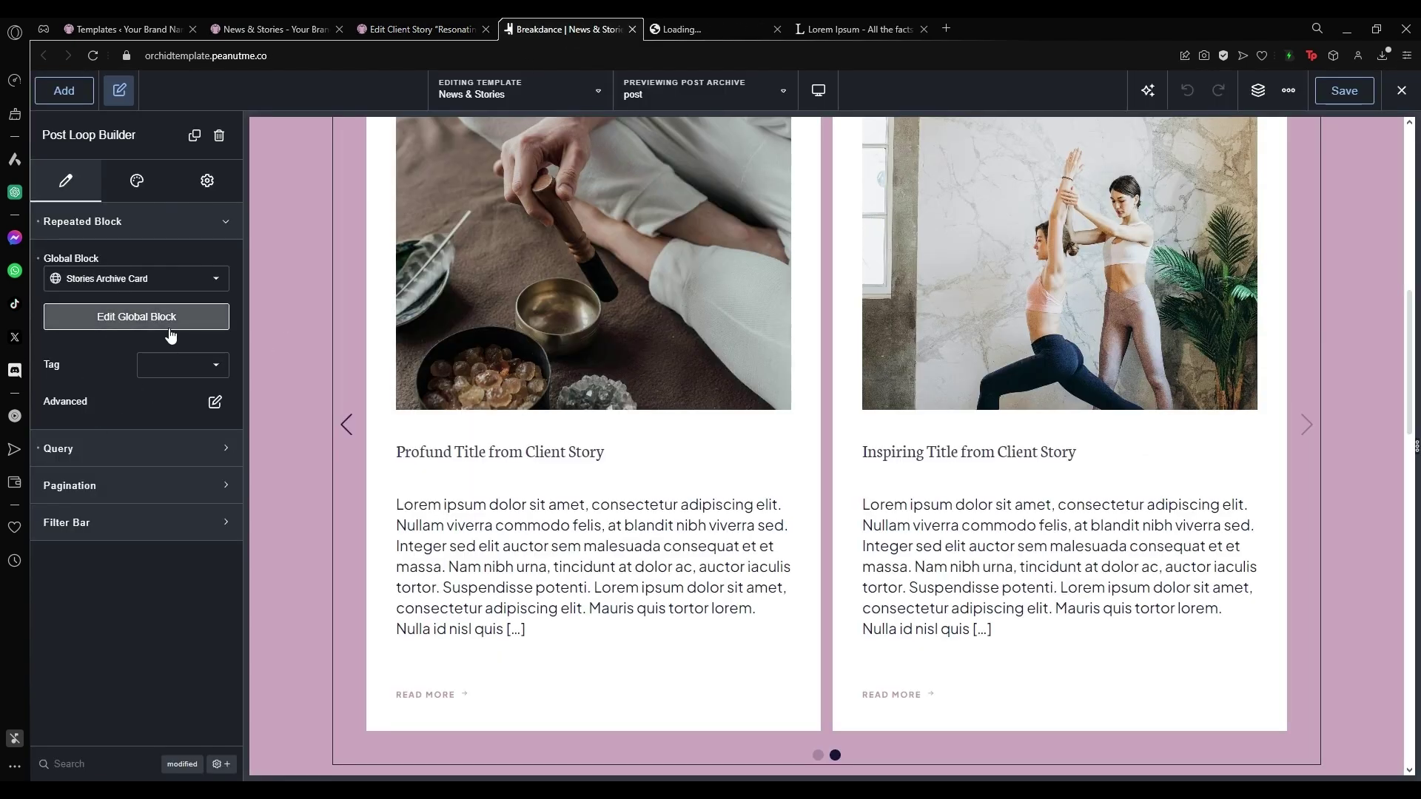
{"action": "left_click", "coordinate": [729, 23]}
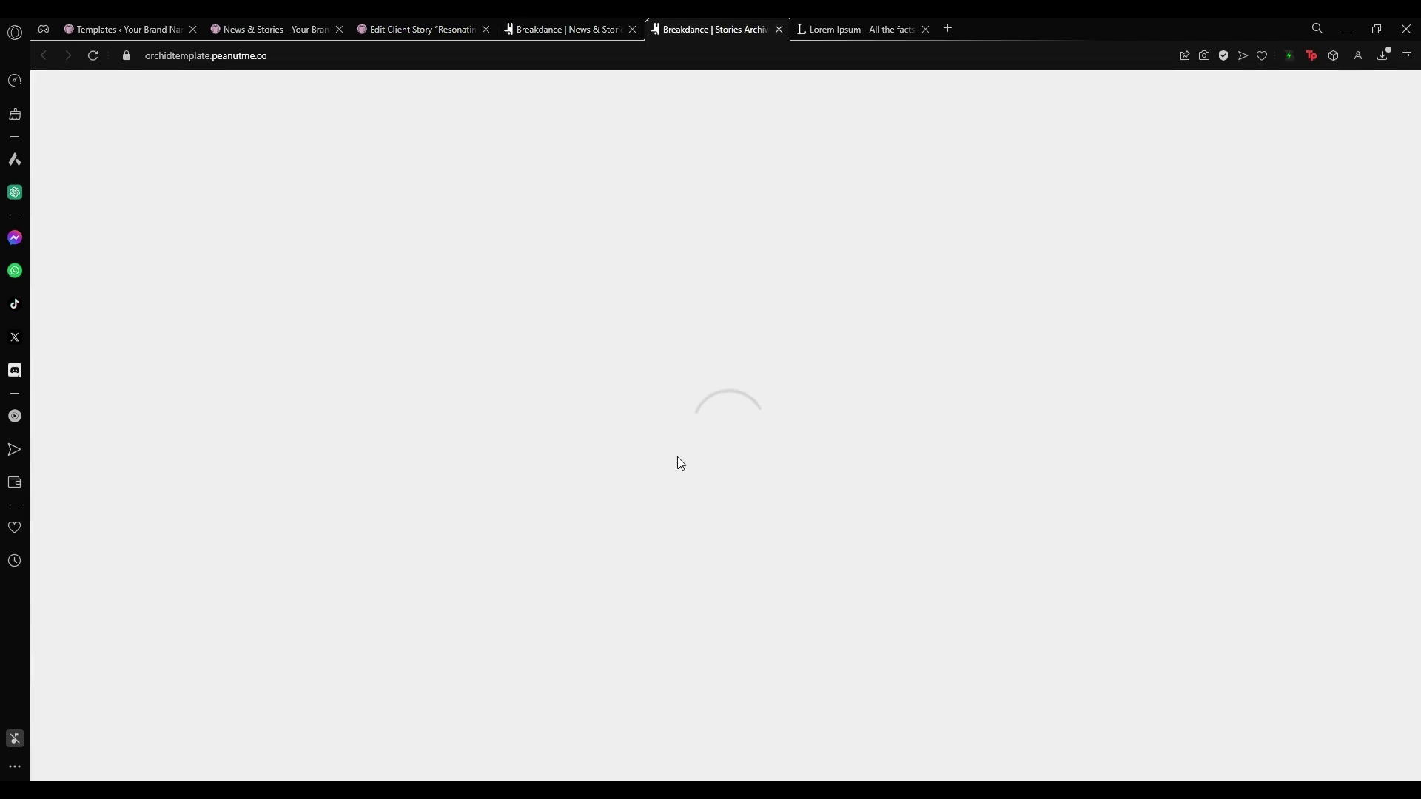
{"action": "scroll", "coordinate": [677, 463], "scroll_direction": "down", "scroll_amount": 10}
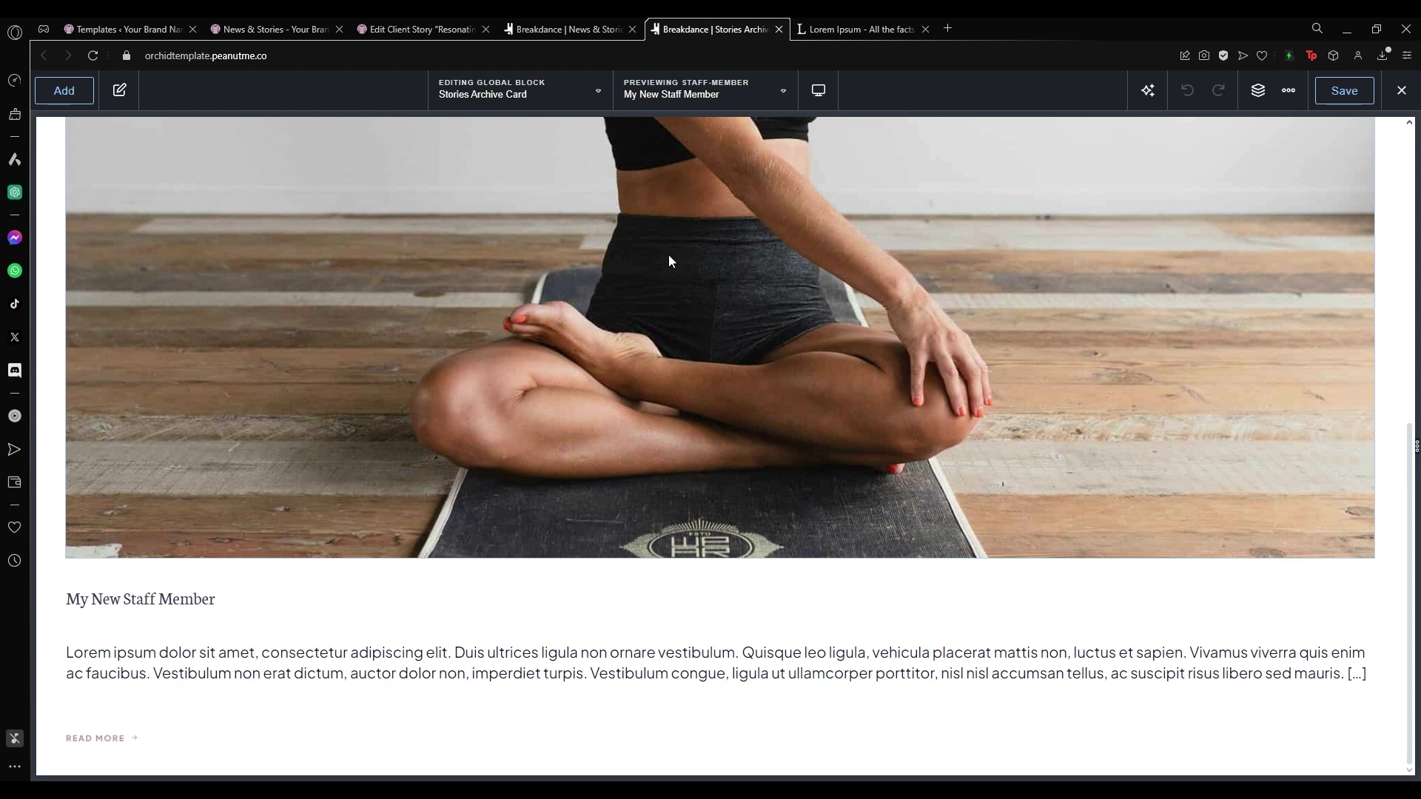
Recolor the card's title heading with the mauve swatch from the saved palette
{"action": "left_click", "coordinate": [208, 607]}
{"action": "left_click", "coordinate": [135, 186]}
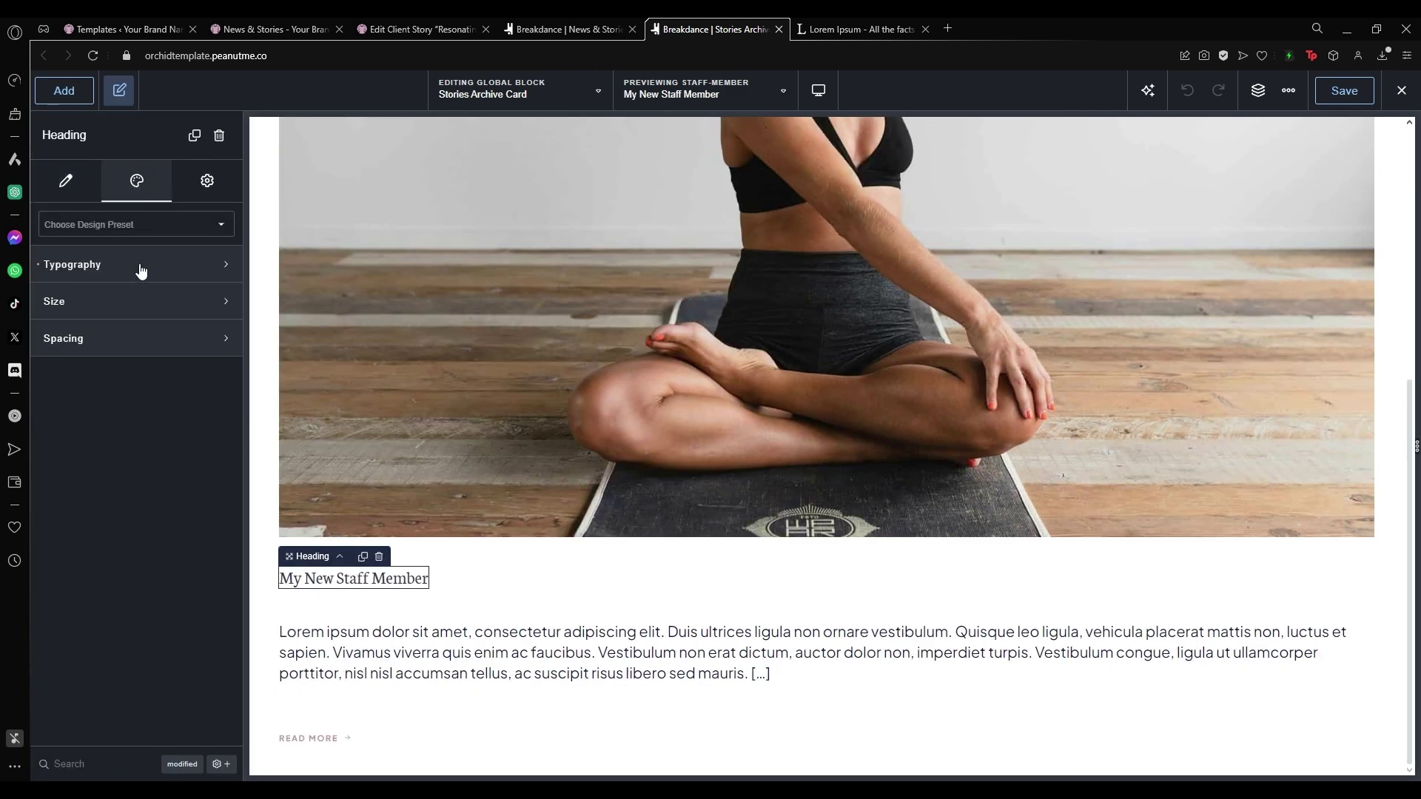
{"action": "left_click", "coordinate": [141, 266]}
{"action": "left_click", "coordinate": [216, 311]}
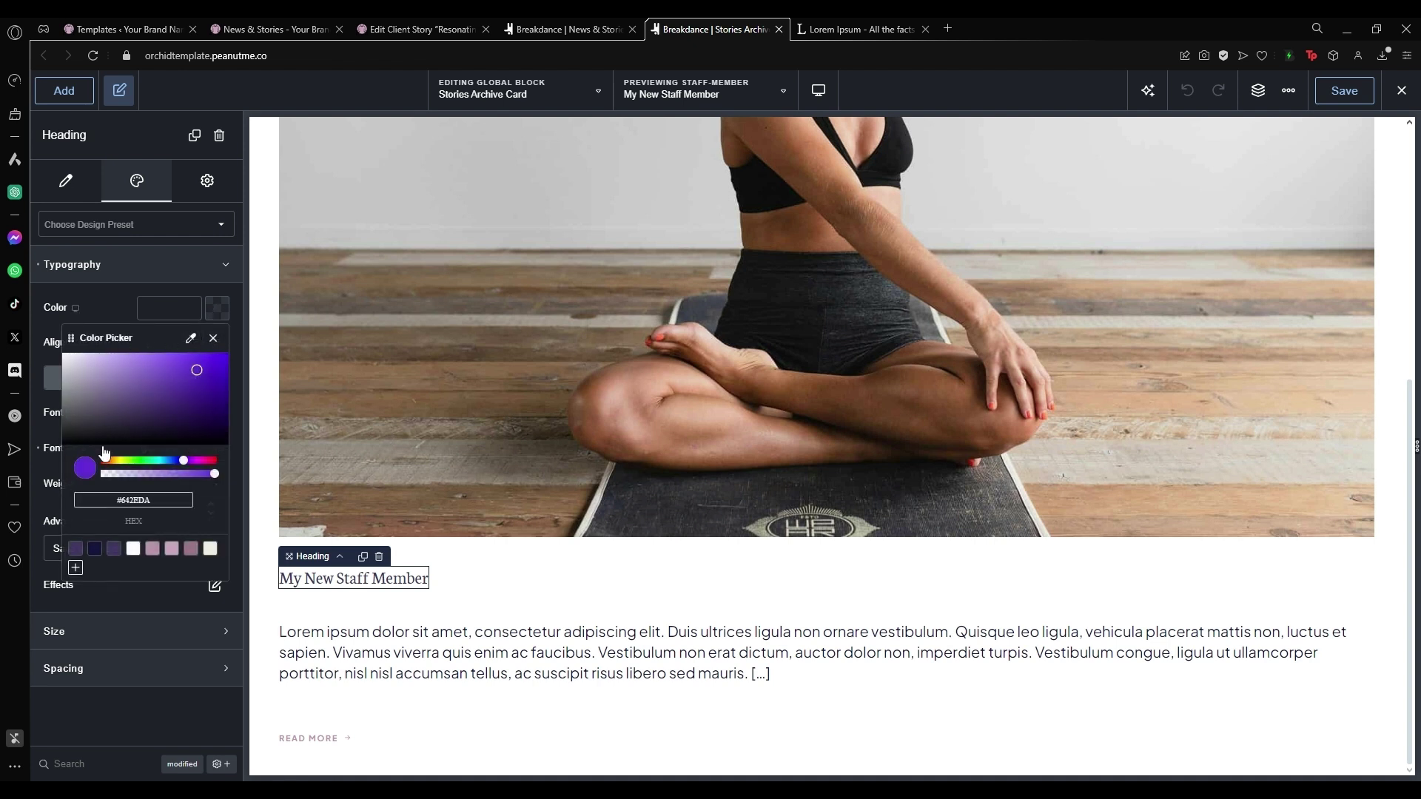
{"action": "left_click", "coordinate": [153, 549]}
Set the font family of the card's Post Excerpt text to Abel
{"action": "left_click", "coordinate": [381, 632]}
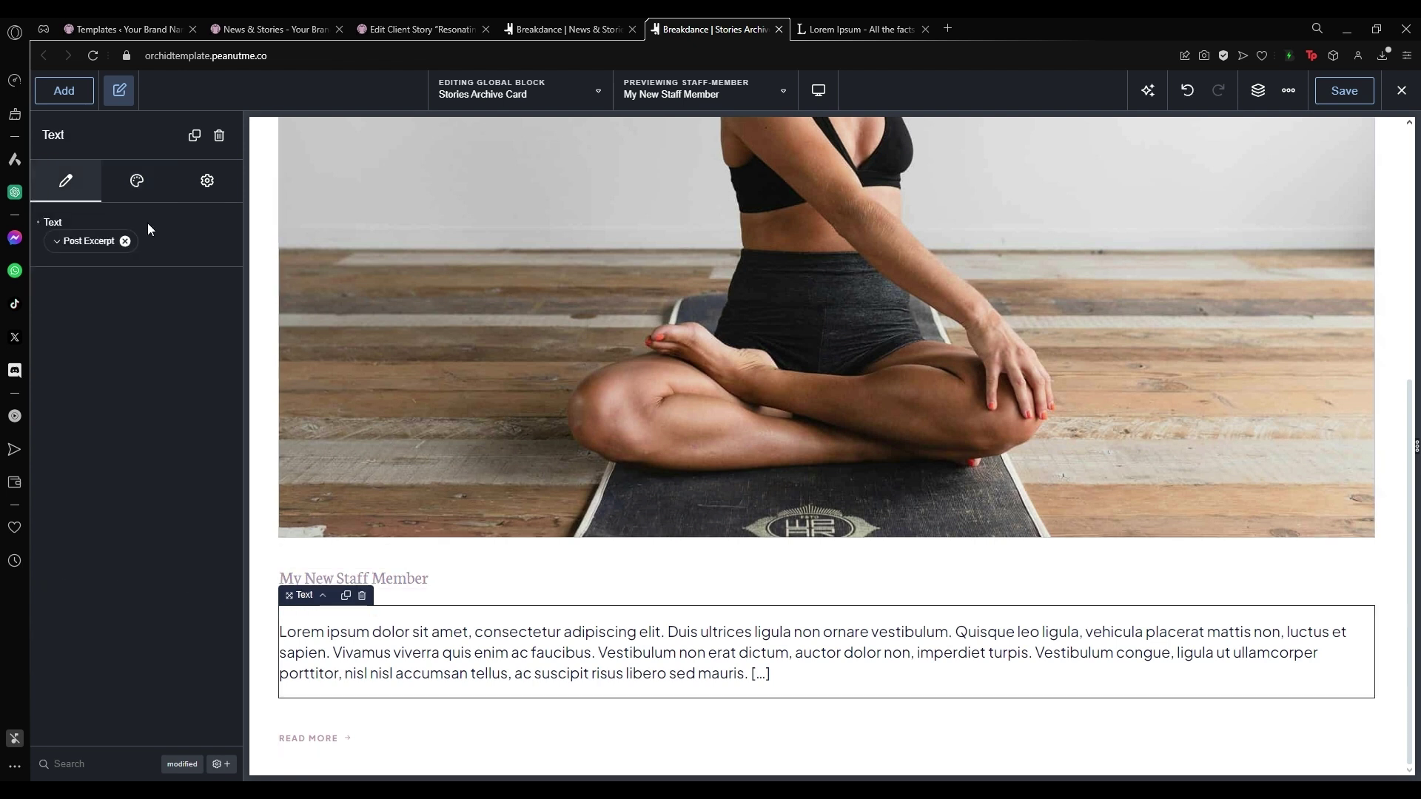
{"action": "left_click", "coordinate": [137, 180]}
{"action": "left_click", "coordinate": [158, 311]}
{"action": "left_click", "coordinate": [213, 447]}
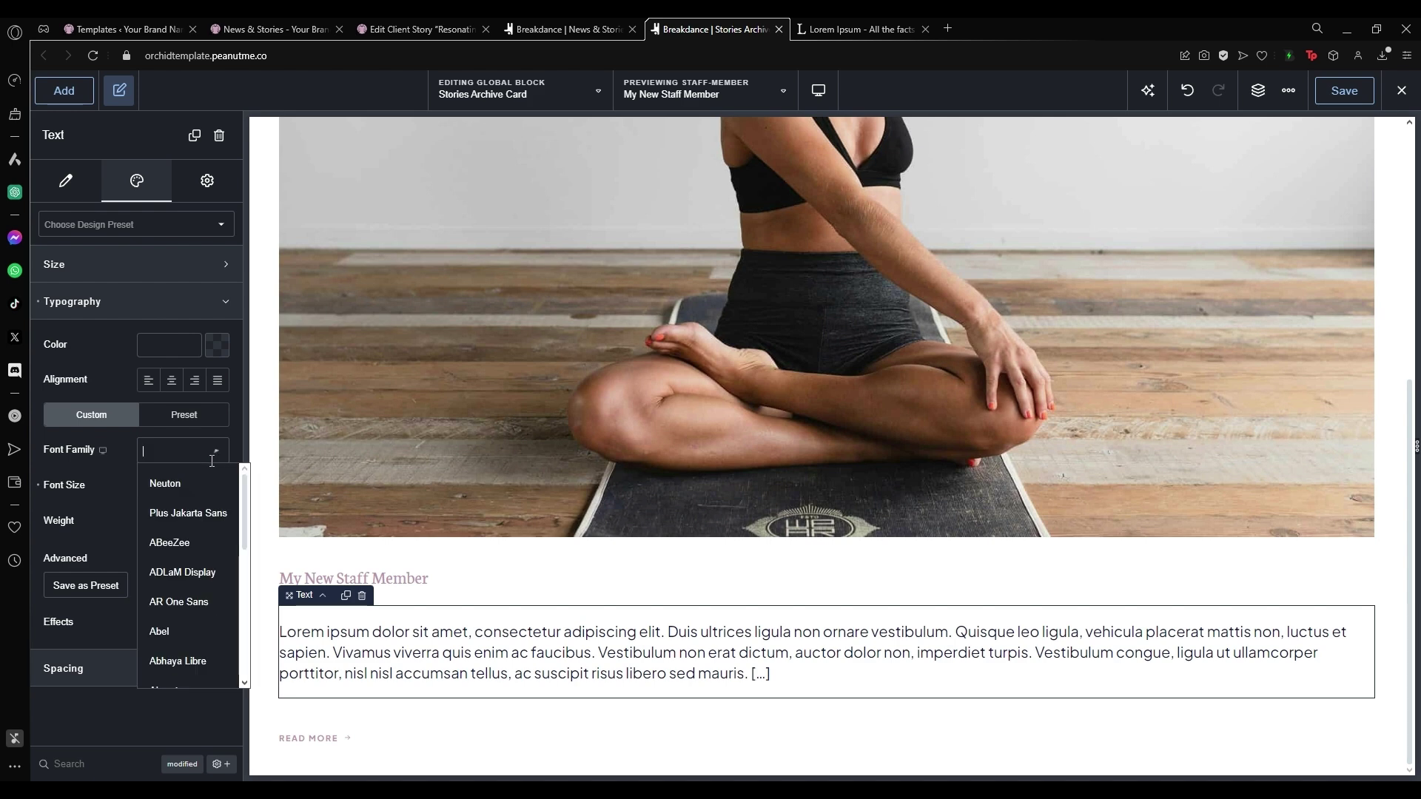
{"action": "left_click", "coordinate": [180, 622]}
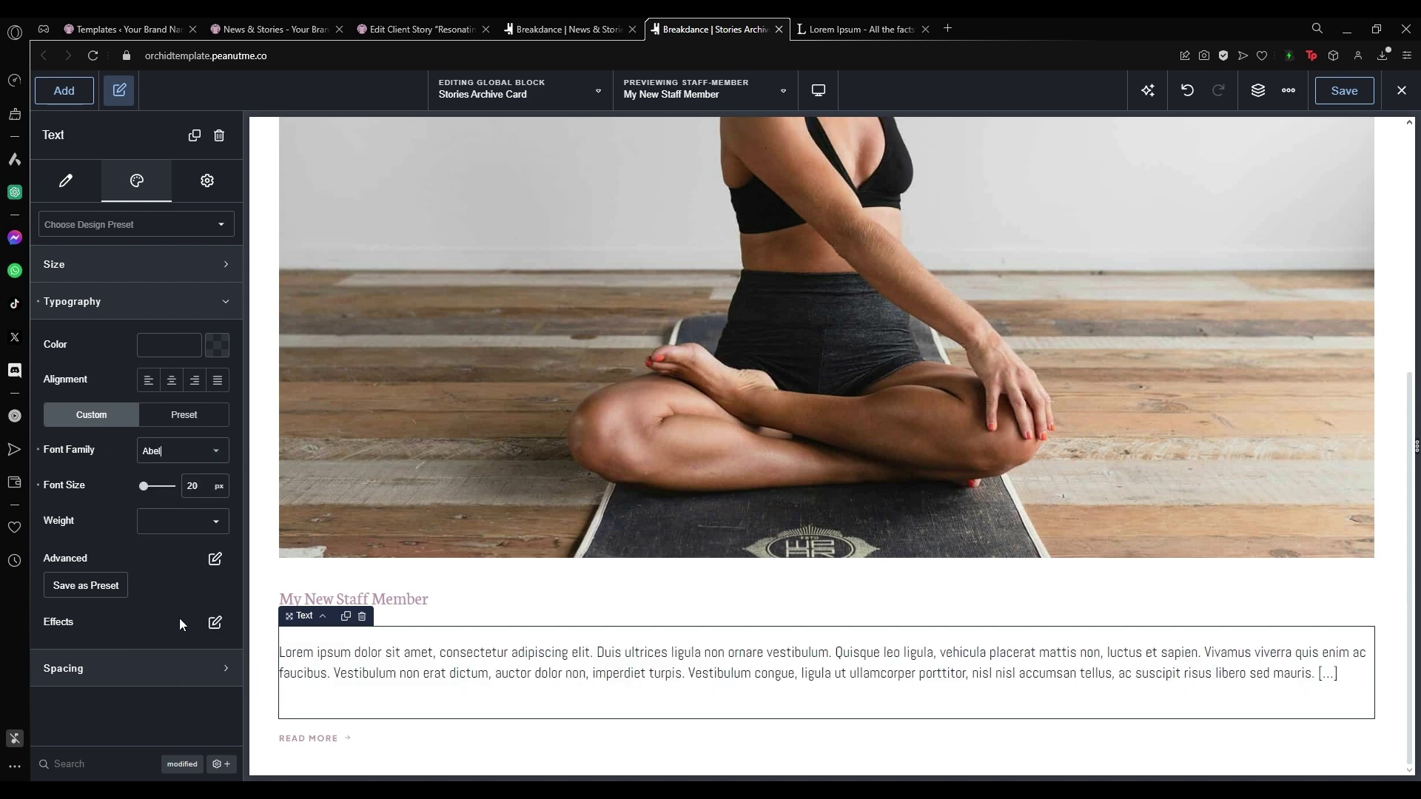
Inspect the design and content settings of the card's Read More button
{"action": "left_click", "coordinate": [310, 739]}
{"action": "left_click", "coordinate": [136, 181]}
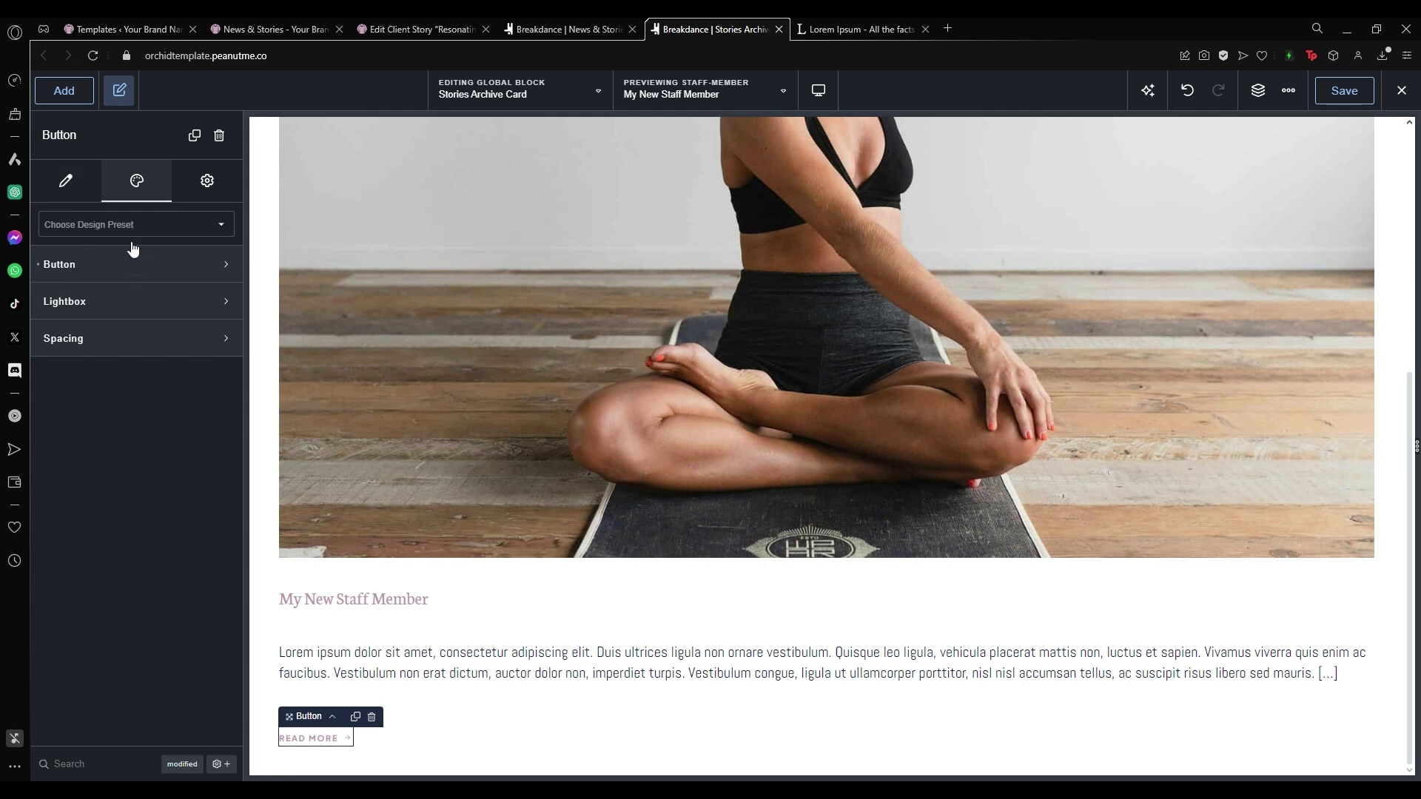
{"action": "left_click", "coordinate": [61, 191]}
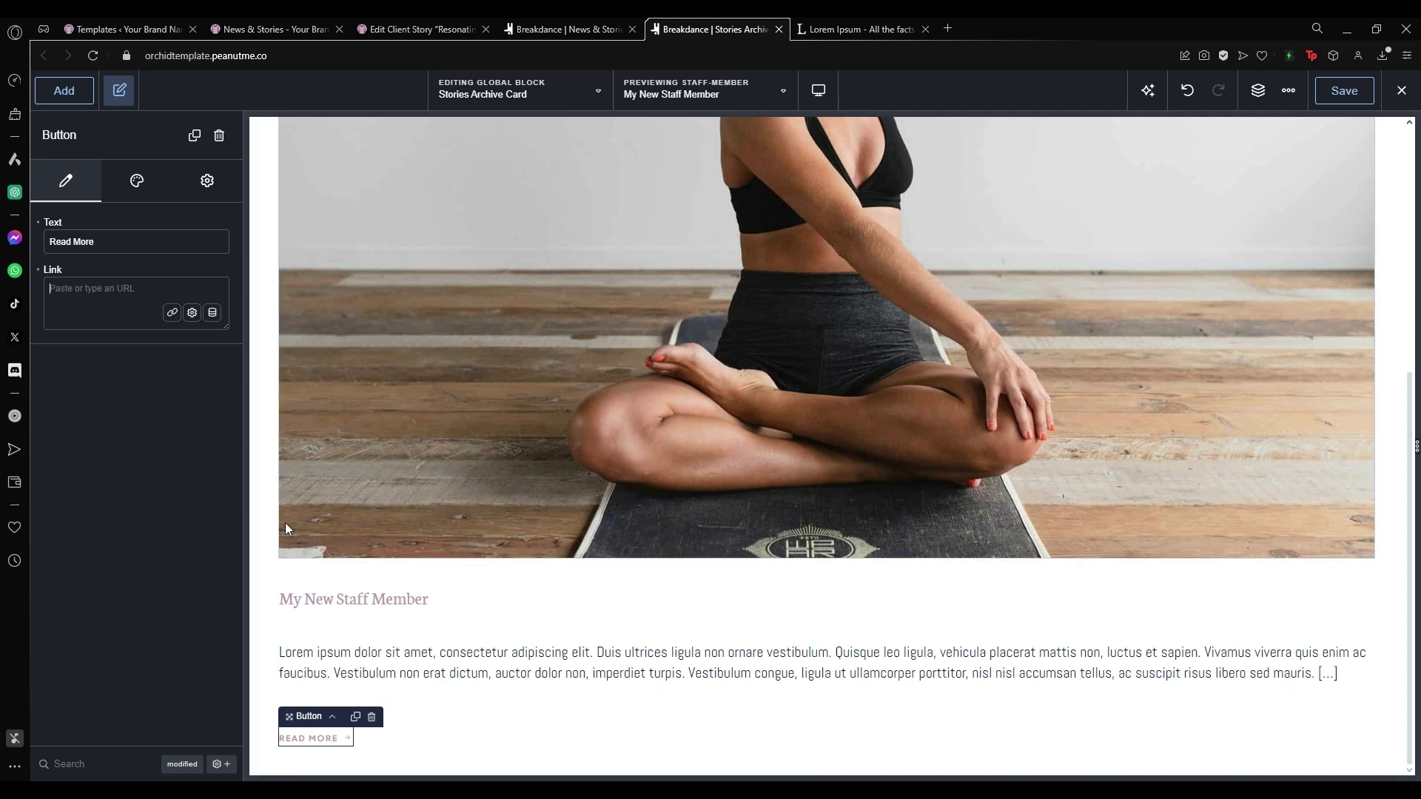
Compare the card block with the Client Stories loop in the template, and close the block without saving
{"action": "left_click", "coordinate": [569, 29]}
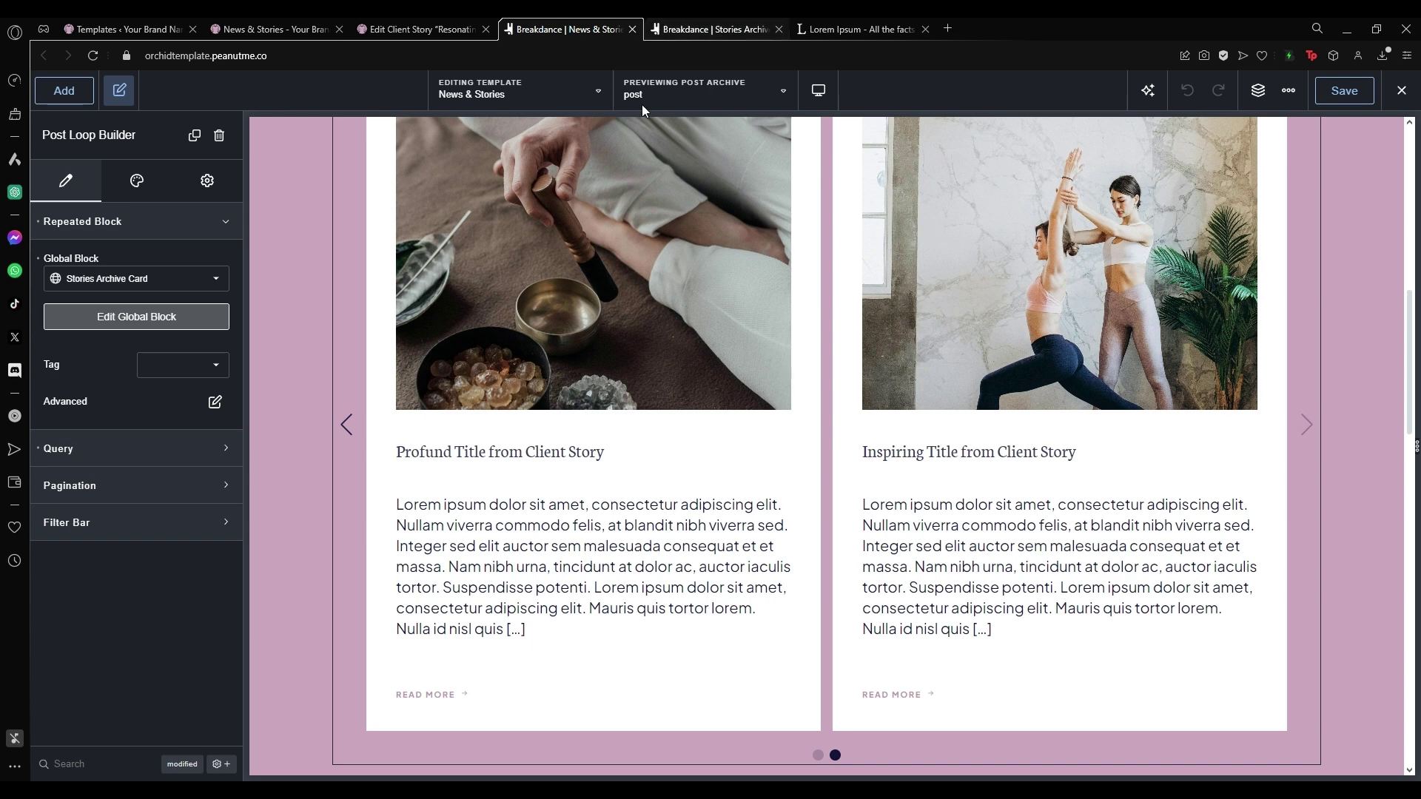
{"action": "key", "text": "ctrl+Tab"}
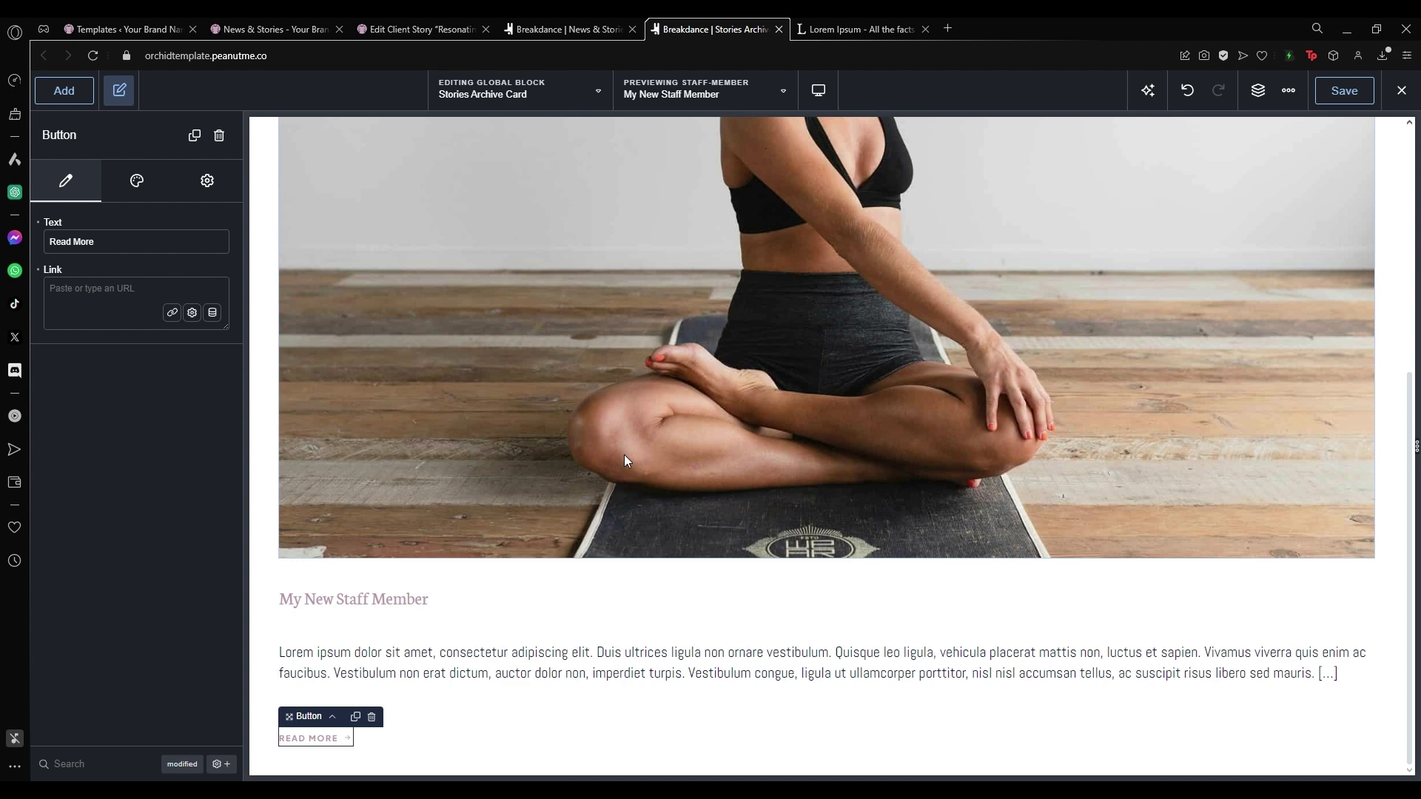
{"action": "scroll", "coordinate": [413, 380], "scroll_direction": "up", "scroll_amount": 5}
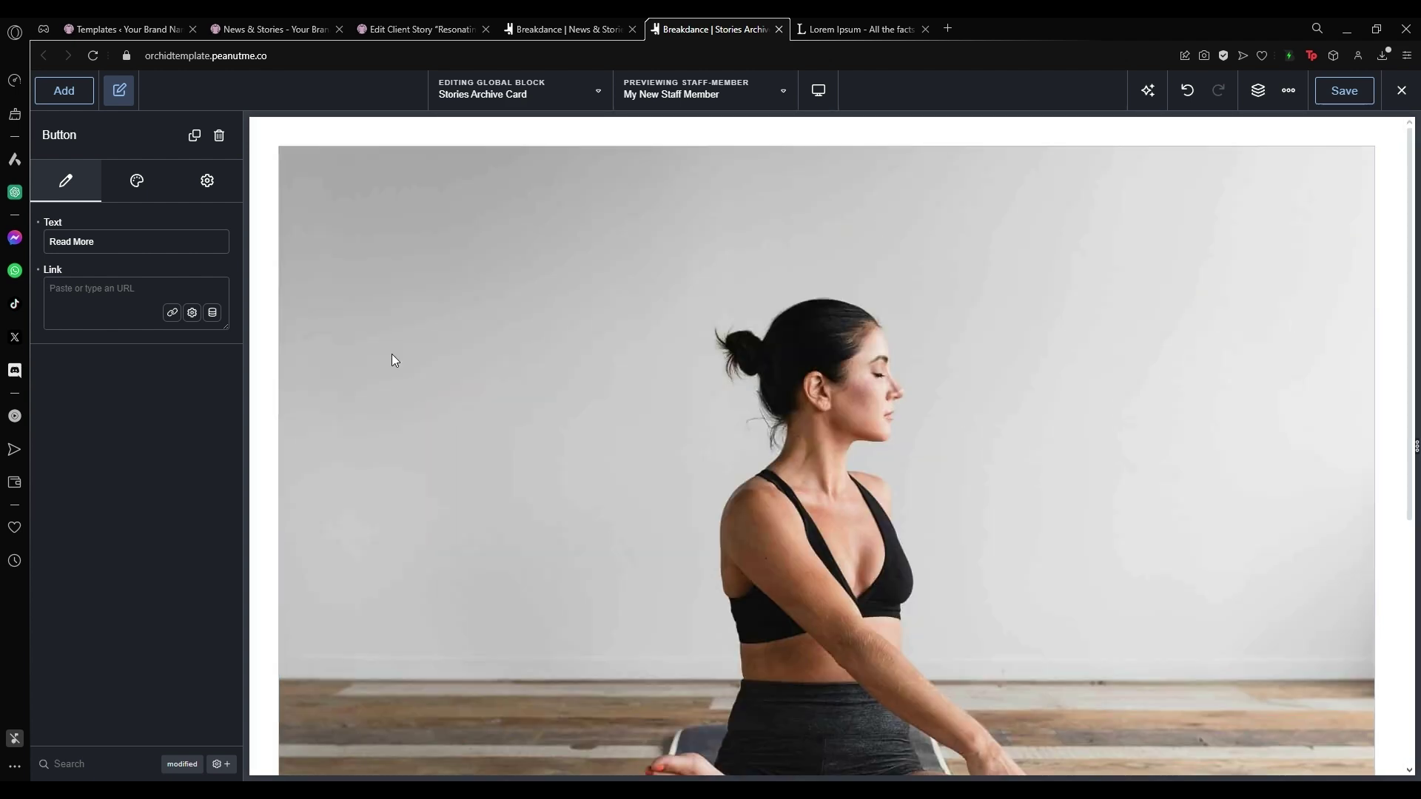
{"action": "scroll", "coordinate": [393, 355], "scroll_direction": "down", "scroll_amount": 5}
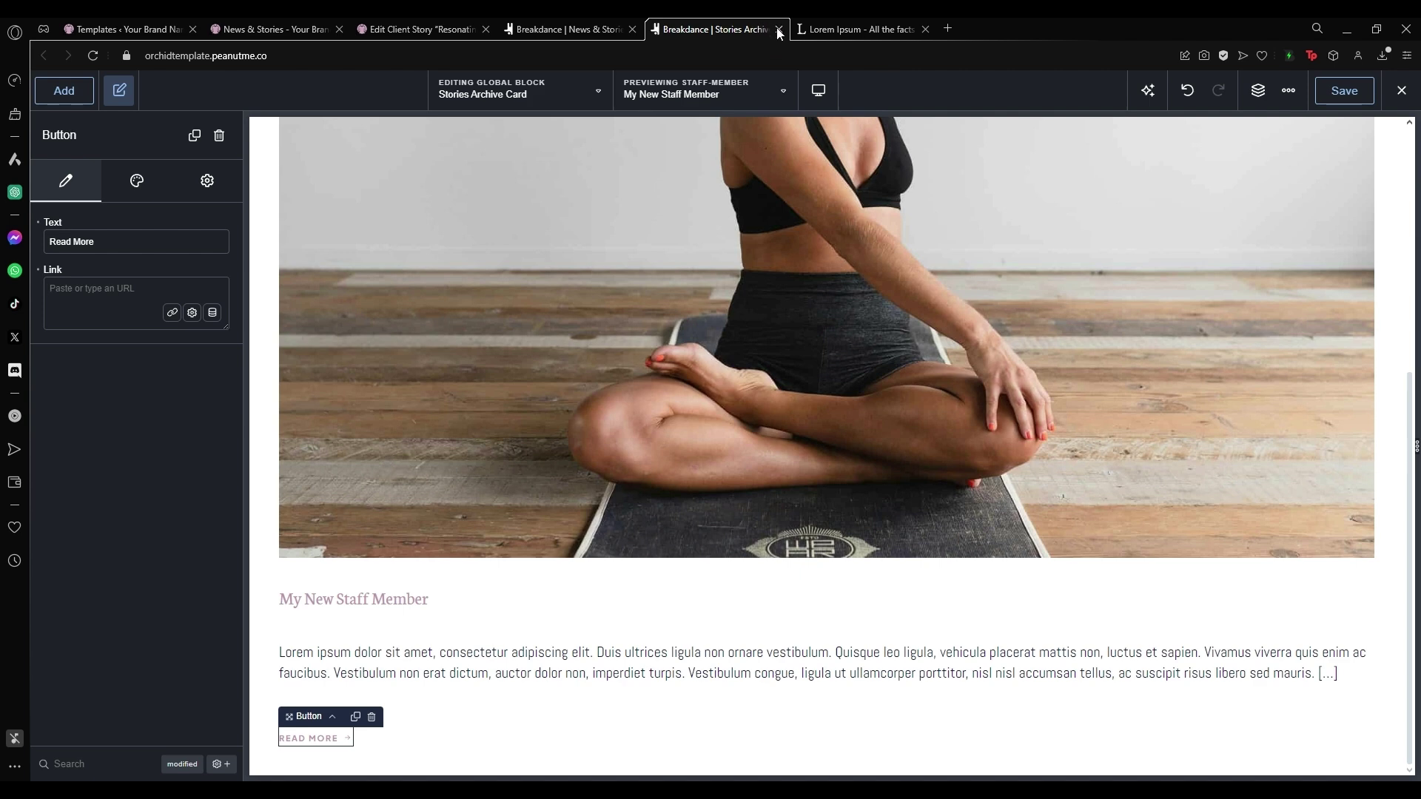
{"action": "left_click", "coordinate": [796, 135]}
Add a new client story in WordPress with the title "This is a new client story"
{"action": "left_click", "coordinate": [434, 22]}
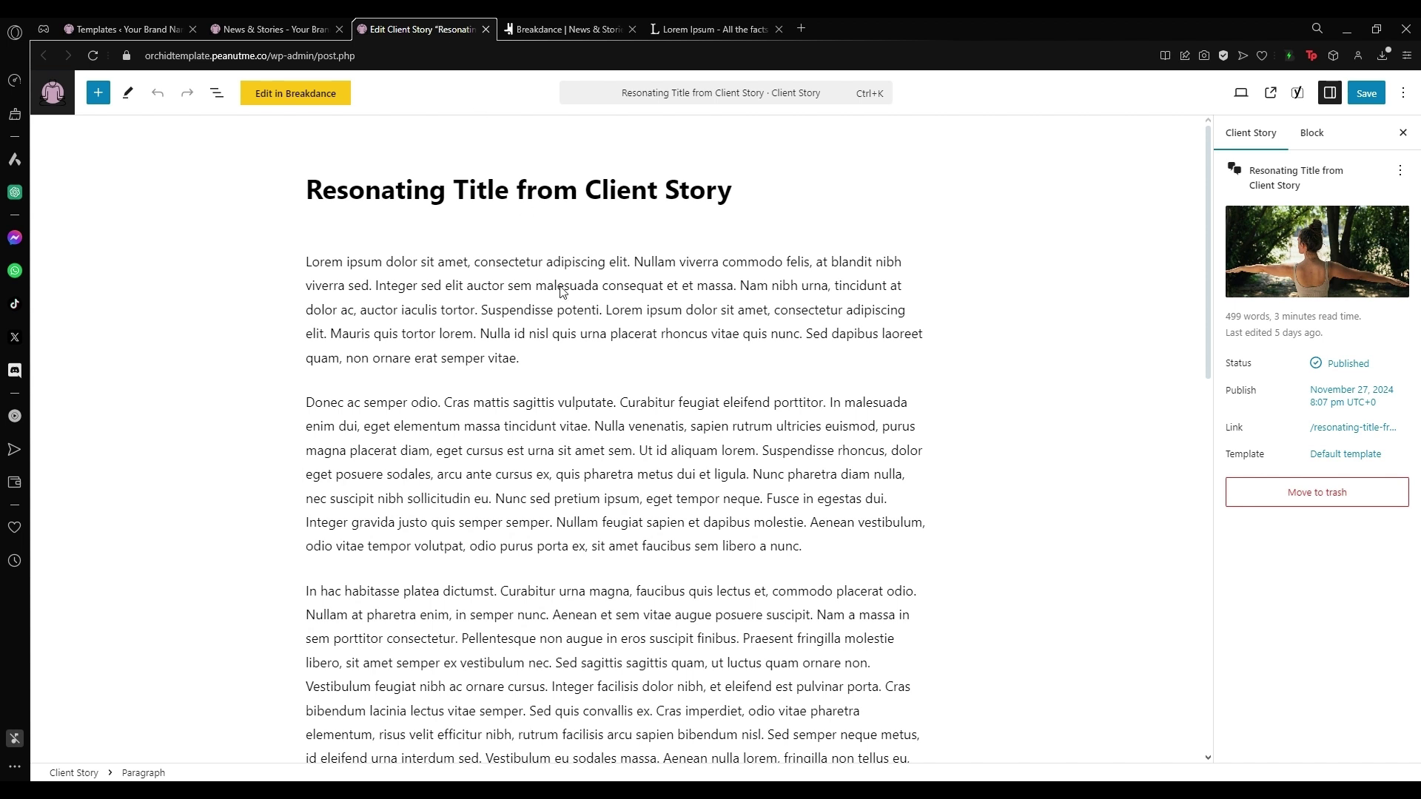
{"action": "left_click", "coordinate": [52, 93]}
{"action": "left_click", "coordinate": [287, 130]}
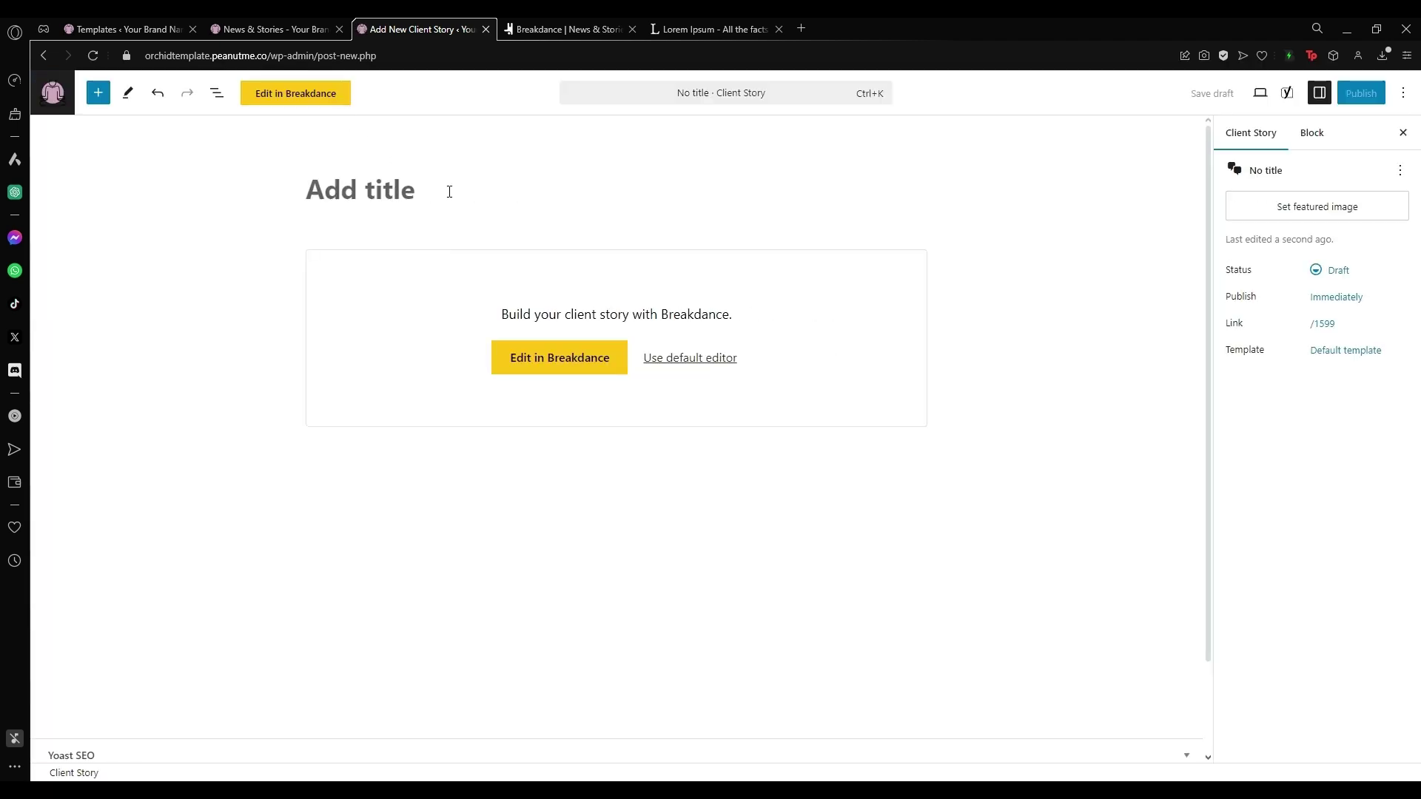
{"action": "type", "text": "This is a n"}
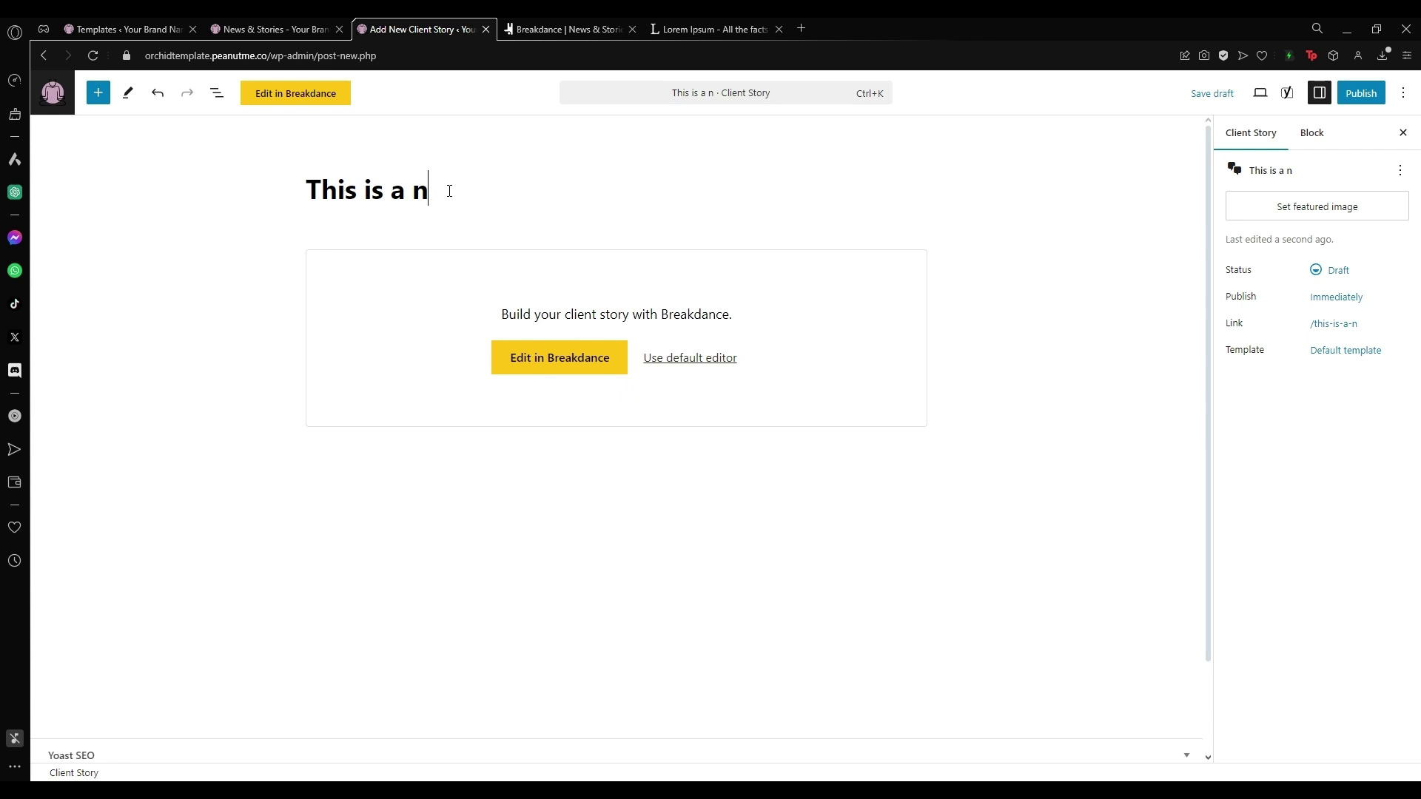
{"action": "type", "text": "ew client story"}
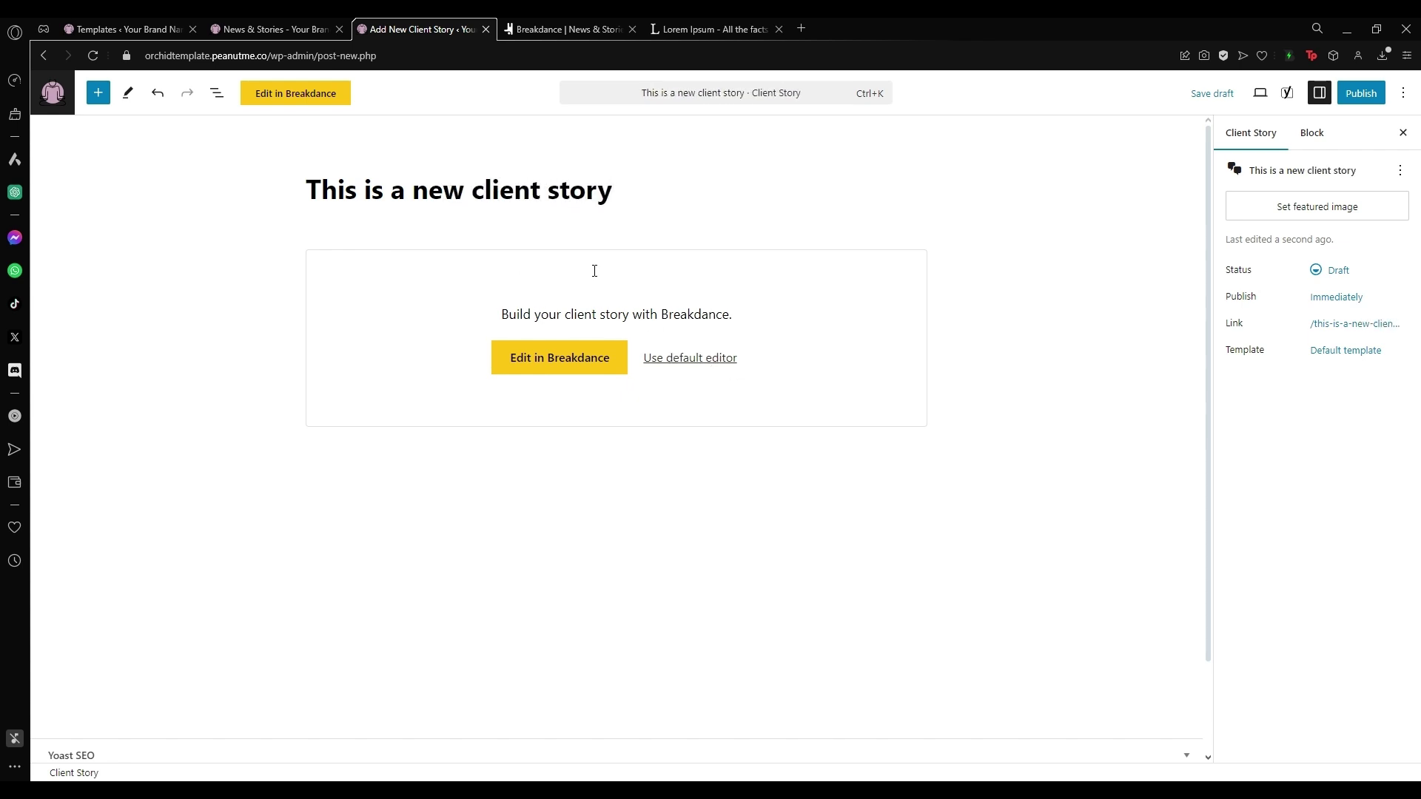
Switch the story to the default editor and fill its body with the first three paragraphs from the Lorem Ipsum page
{"action": "left_click", "coordinate": [712, 357]}
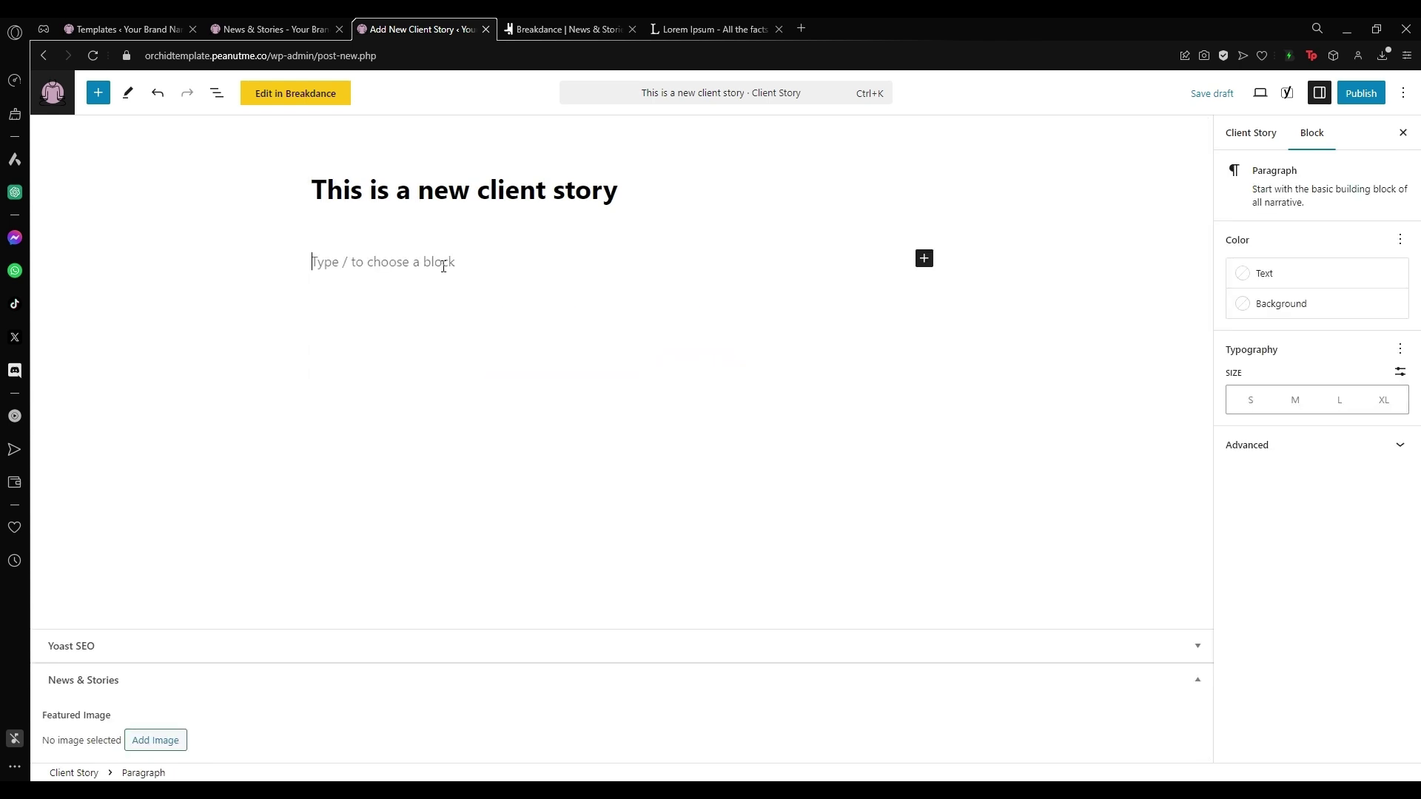
{"action": "left_click", "coordinate": [695, 28]}
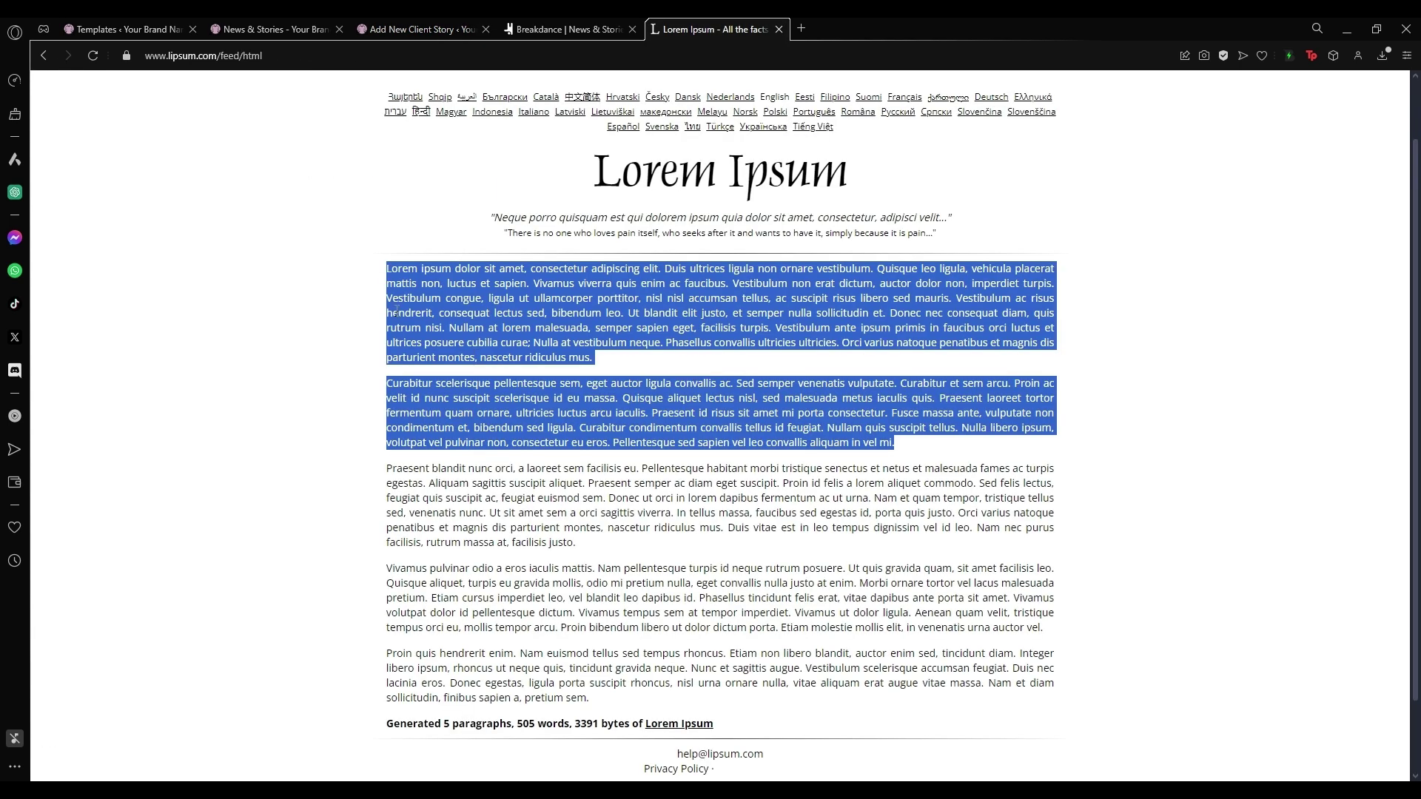
{"action": "left_click_drag", "start_coordinate": [387, 265], "coordinate": [791, 546]}
{"action": "left_click", "coordinate": [427, 28]}
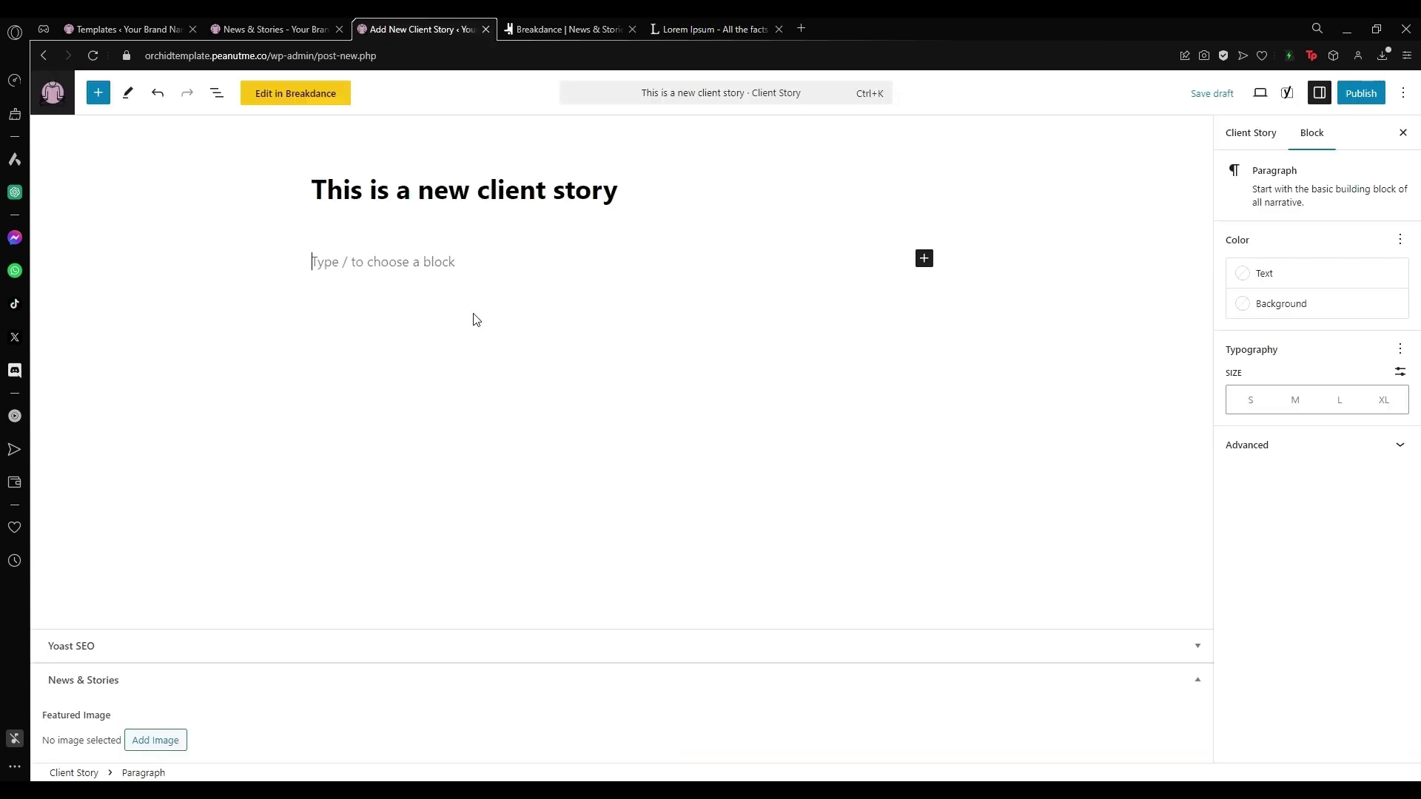
{"action": "type", "text": "ÑL"}
{"action": "key", "text": "BackSpace"}
{"action": "key", "text": "ctrl+v"}
{"action": "scroll", "coordinate": [535, 293], "scroll_direction": "down", "scroll_amount": 7}
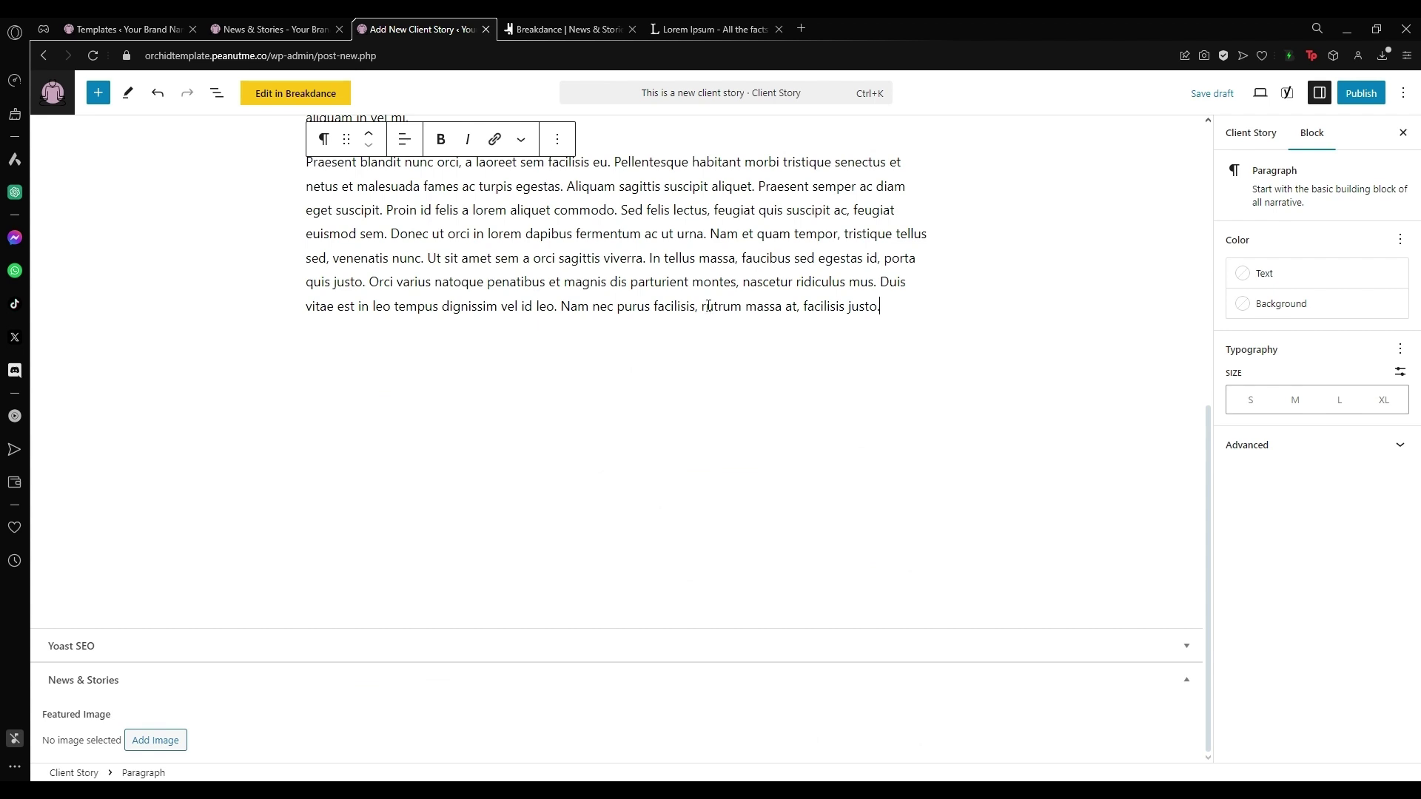
Set the story's News & Stories featured image to the media library photo of two women stretching on a purple mat
{"action": "left_click", "coordinate": [1250, 133]}
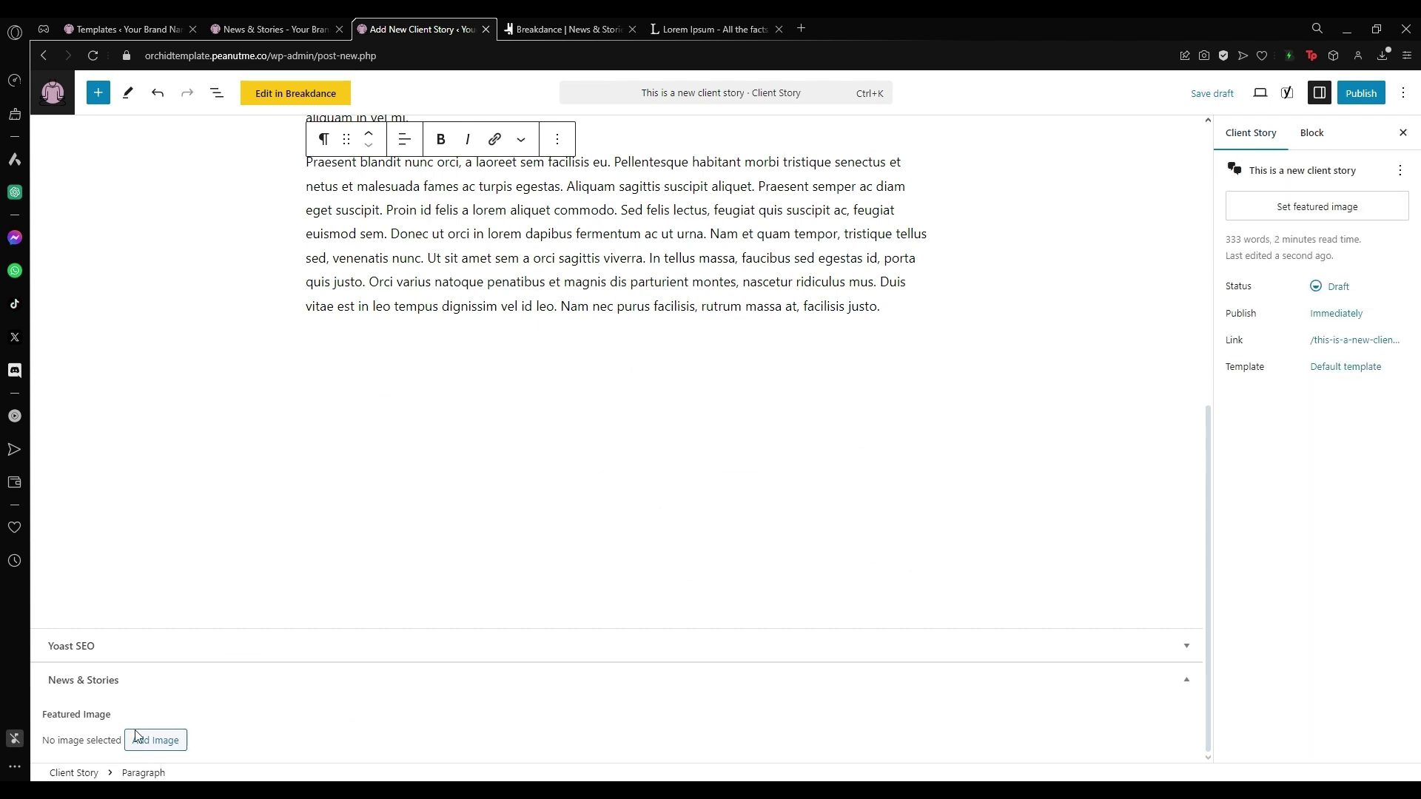
{"action": "left_click", "coordinate": [155, 740]}
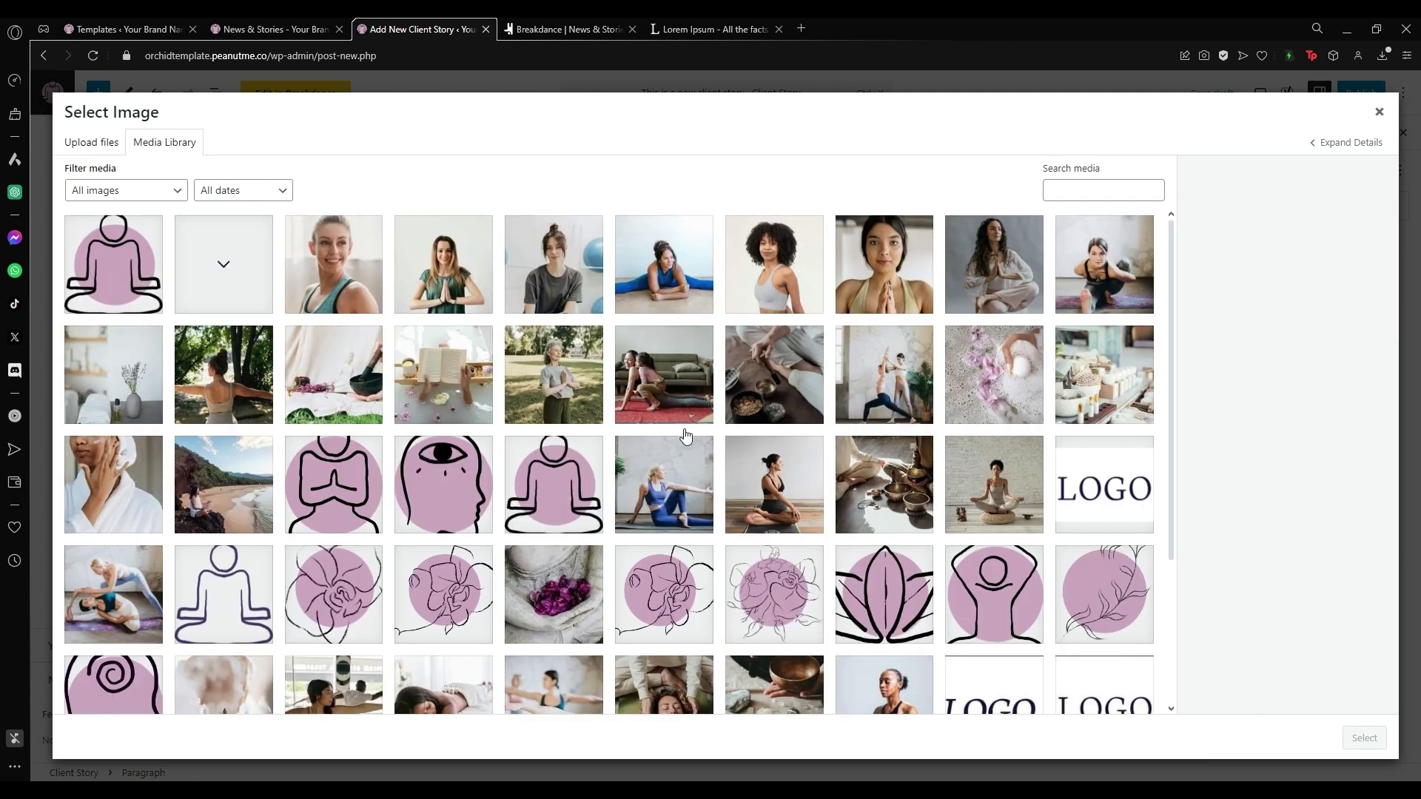
{"action": "scroll", "coordinate": [685, 434], "scroll_direction": "down", "scroll_amount": 3}
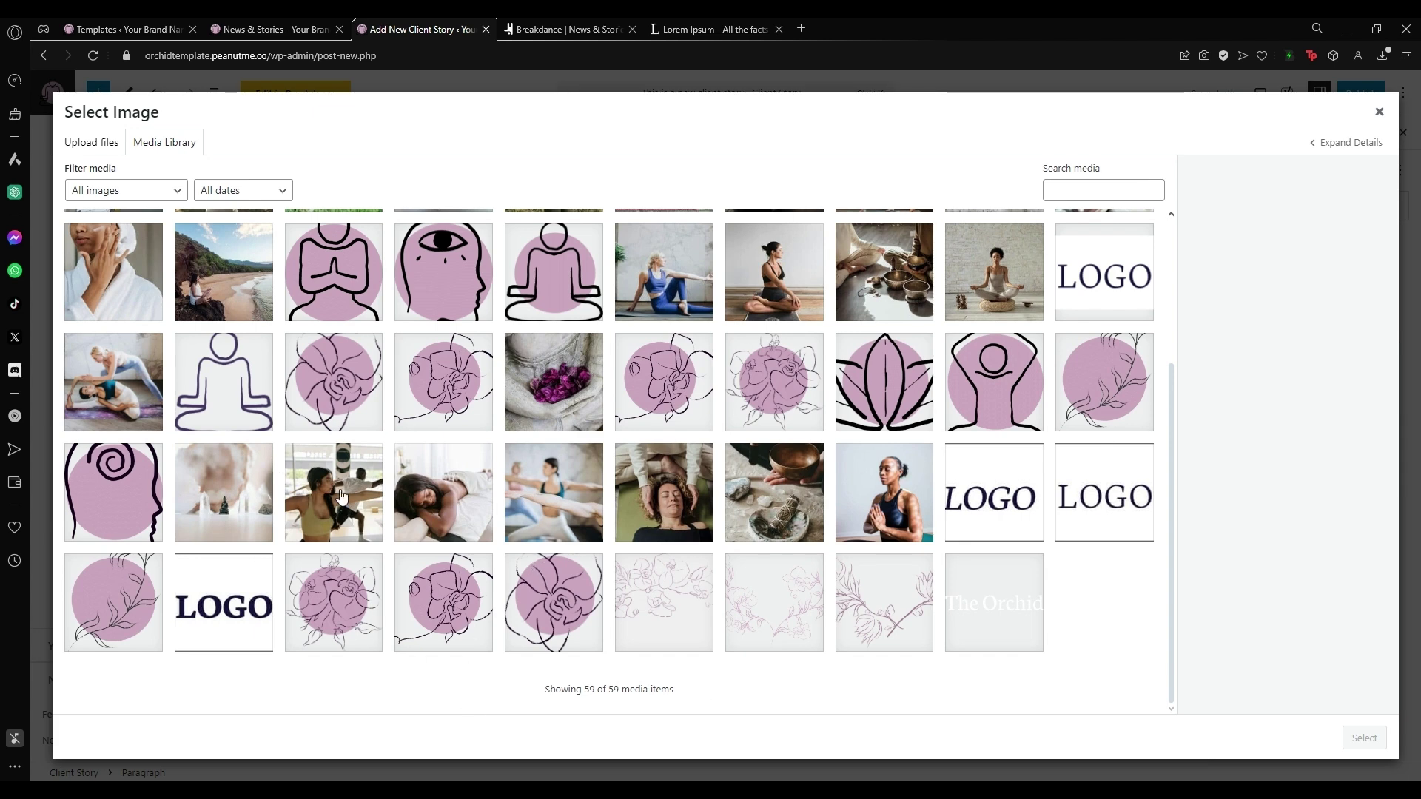
{"action": "left_click", "coordinate": [100, 377]}
{"action": "left_click", "coordinate": [1364, 738]}
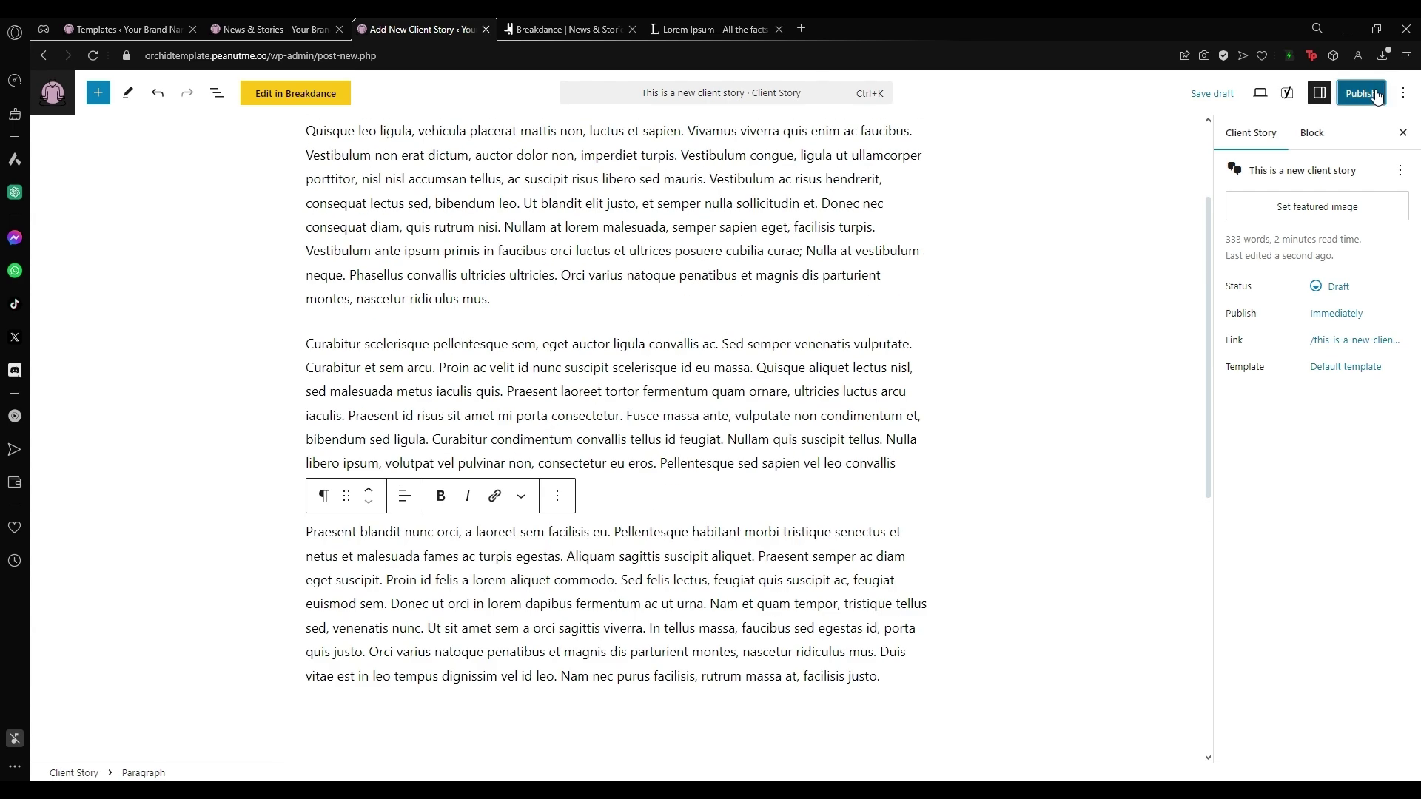
Publish the new client story and return to the Client Stories list
{"action": "left_click", "coordinate": [1360, 92]}
{"action": "left_click", "coordinate": [1360, 92]}
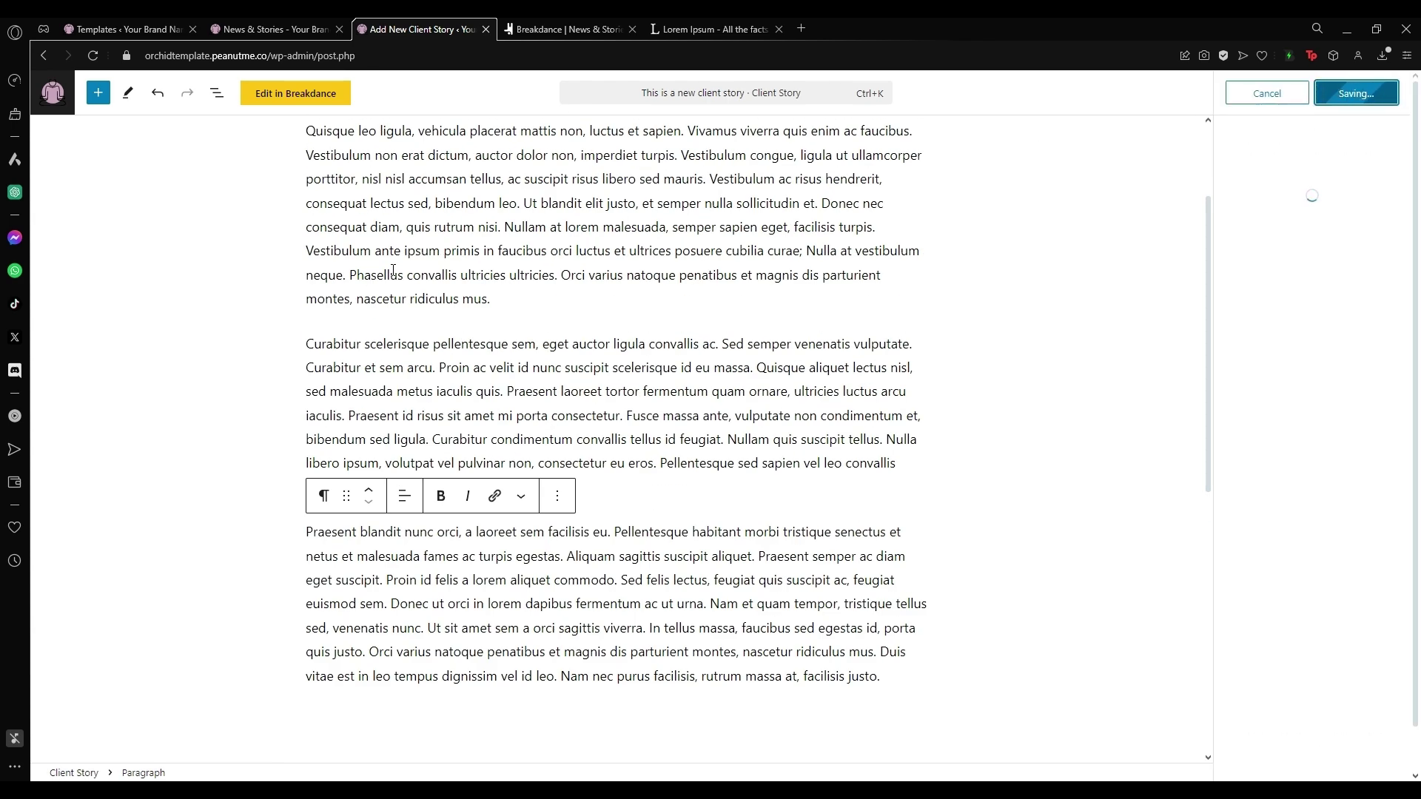
{"action": "left_click", "coordinate": [54, 93]}
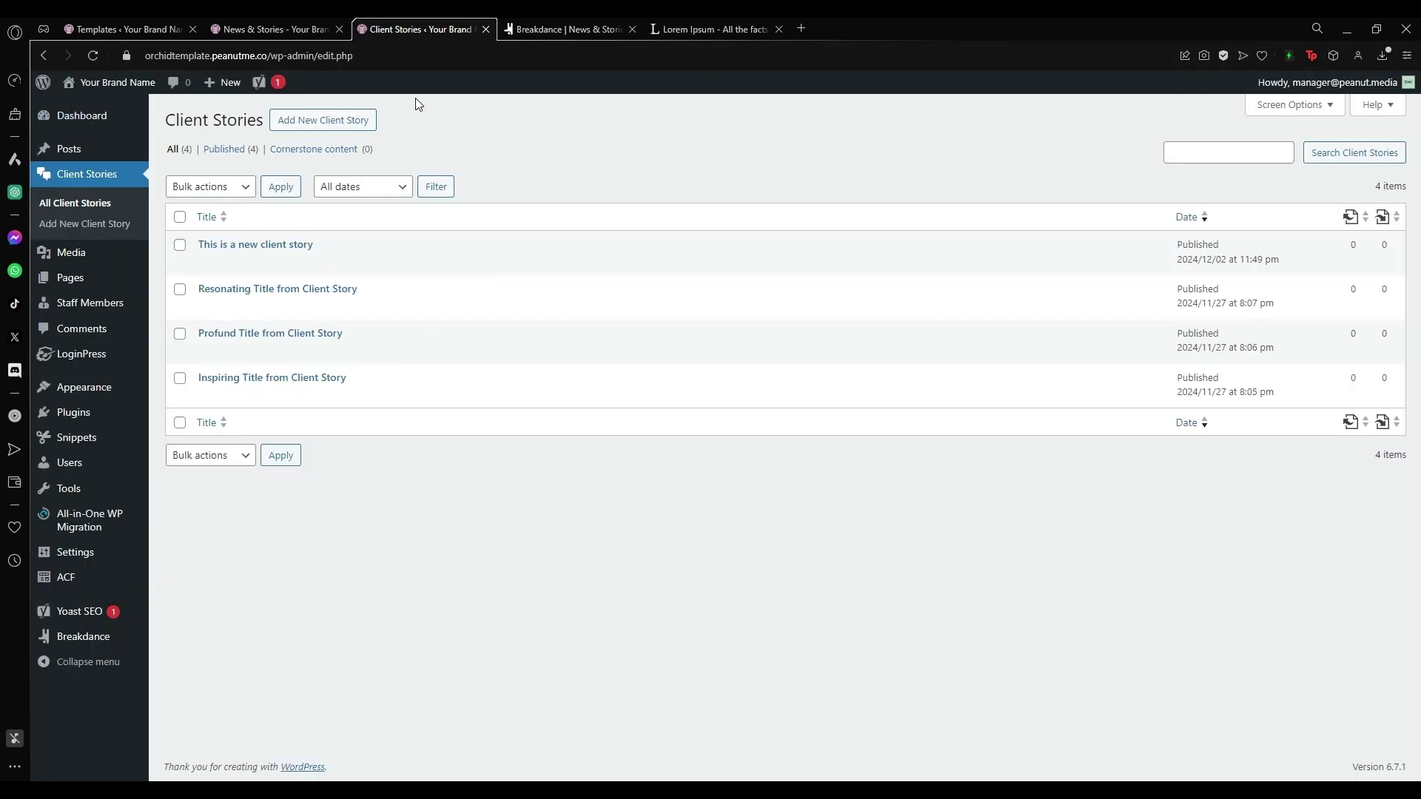
Reload the live News & Stories page and check the new story in the Client Stories carousel, browsing forward and back
{"action": "left_click", "coordinate": [270, 28]}
{"action": "key", "text": "F5"}
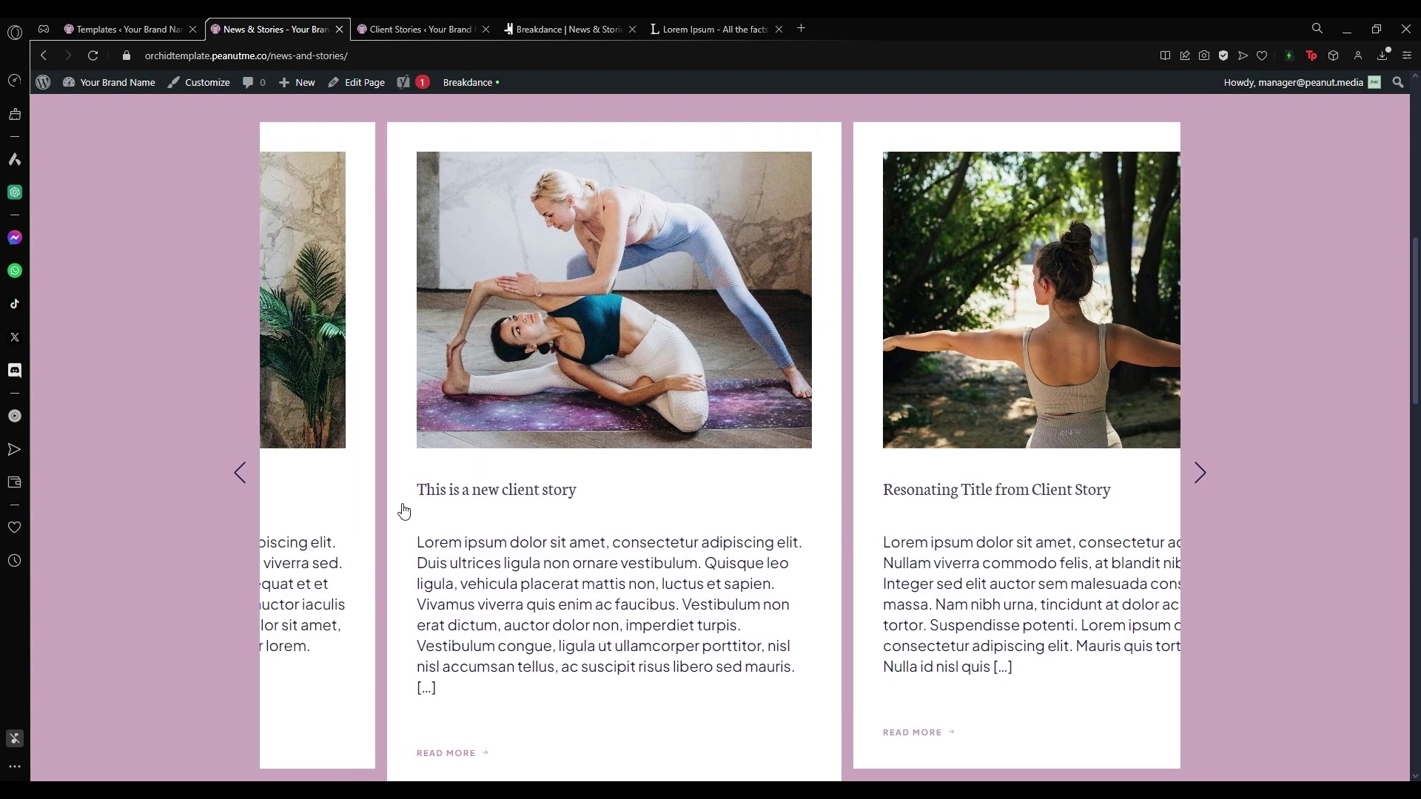
{"action": "scroll", "coordinate": [406, 477], "scroll_direction": "down", "scroll_amount": 4}
{"action": "scroll", "coordinate": [407, 477], "scroll_direction": "up", "scroll_amount": 3}
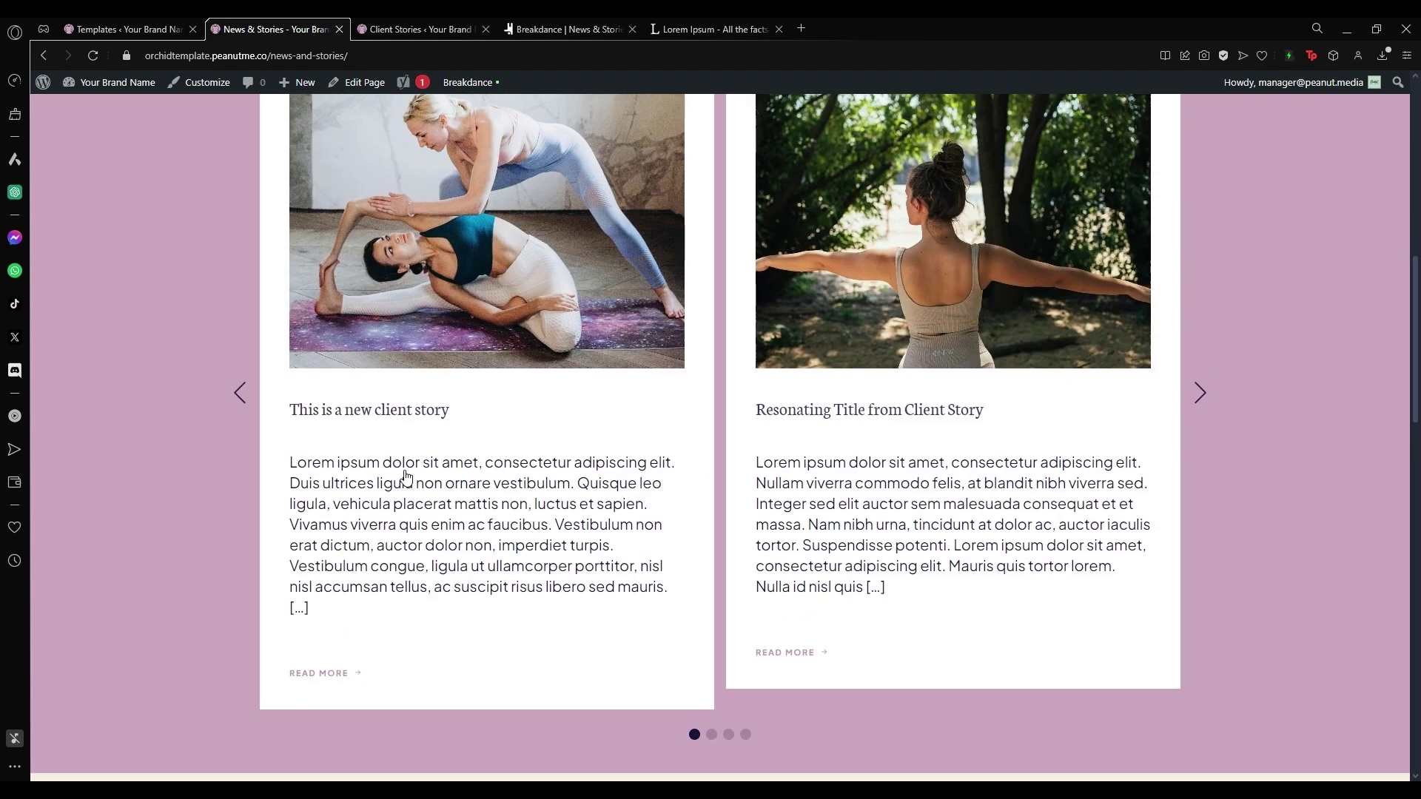
{"action": "left_click", "coordinate": [1200, 398]}
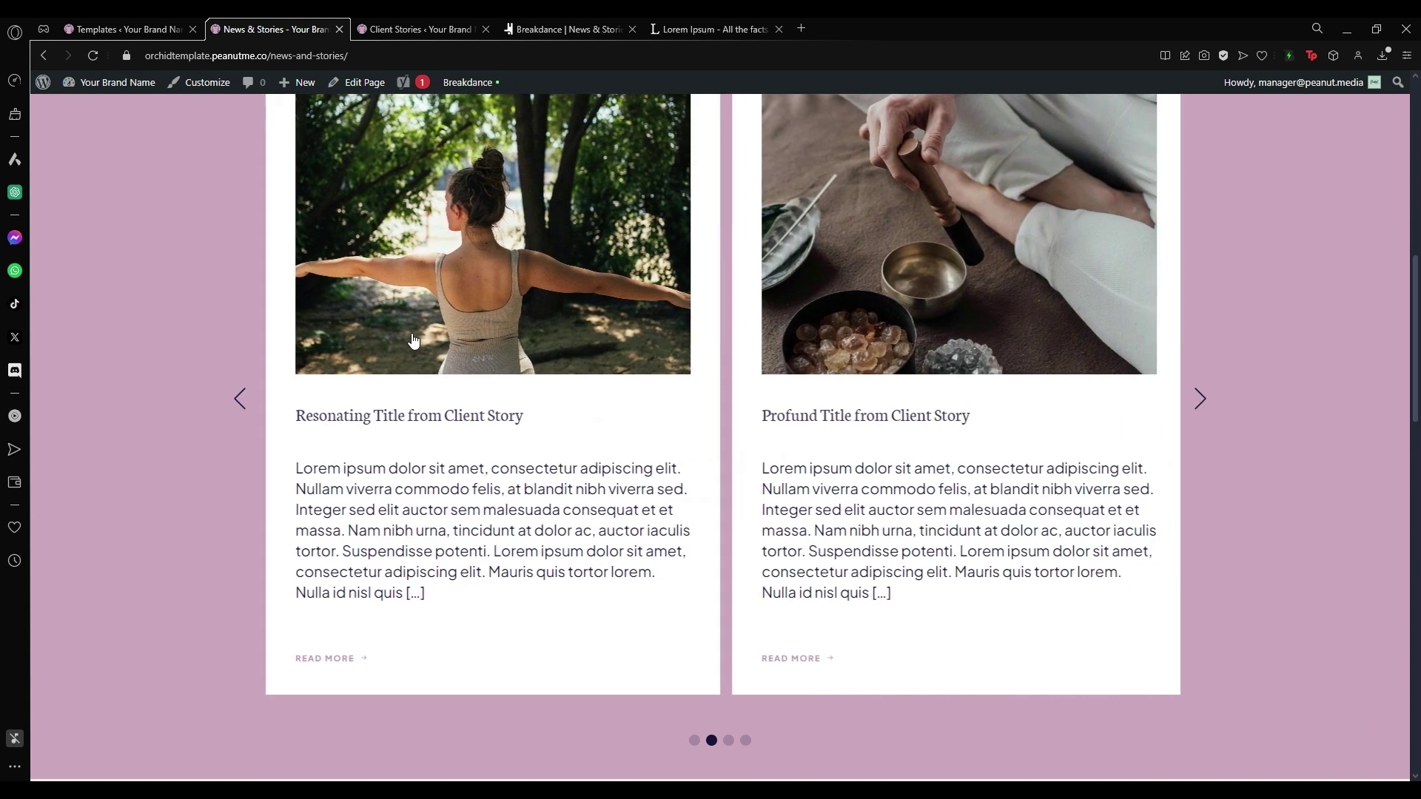
{"action": "left_click", "coordinate": [241, 401]}
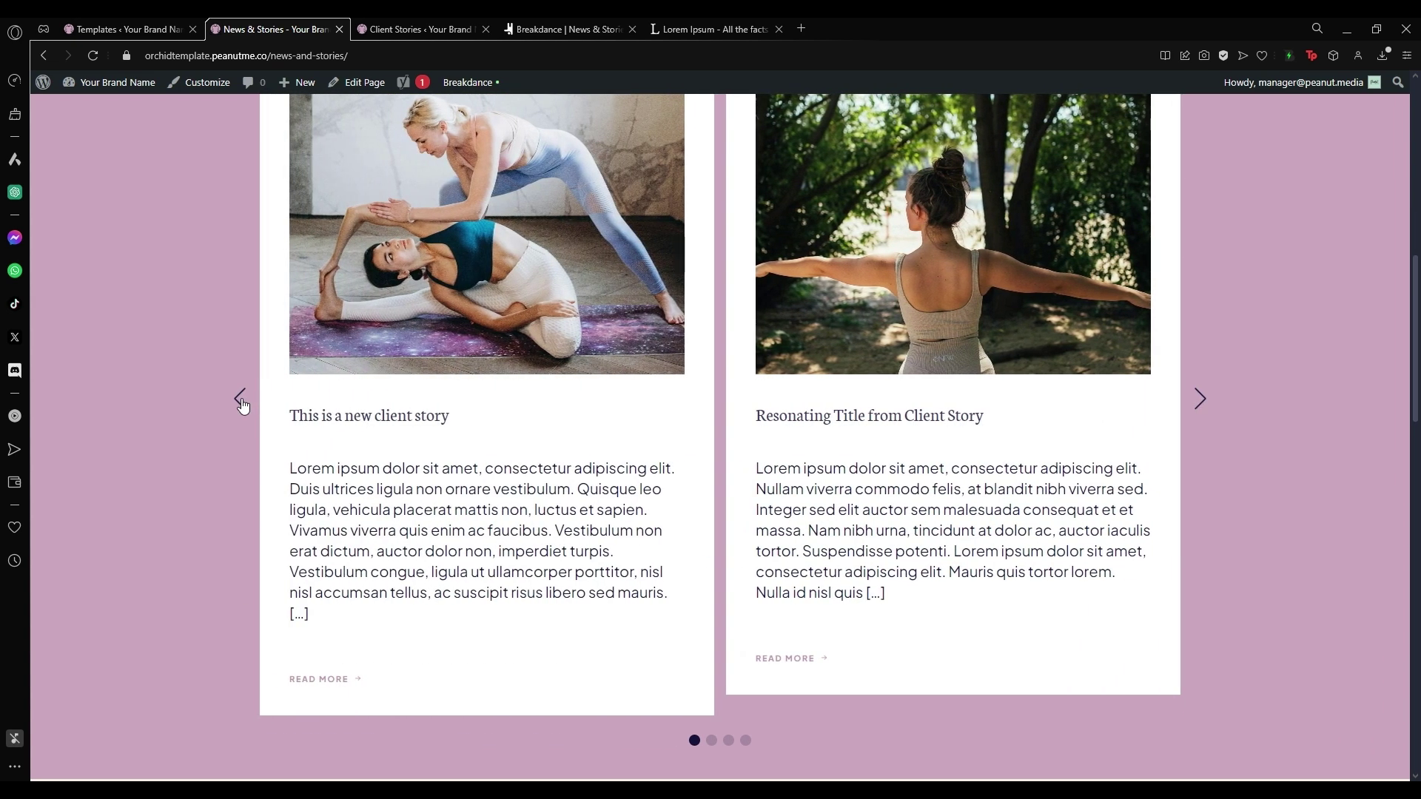
Close the Client Stories list and view the In the News section of the News & Stories template in Breakdance
{"action": "left_click", "coordinate": [486, 29]}
{"action": "left_click", "coordinate": [422, 29]}
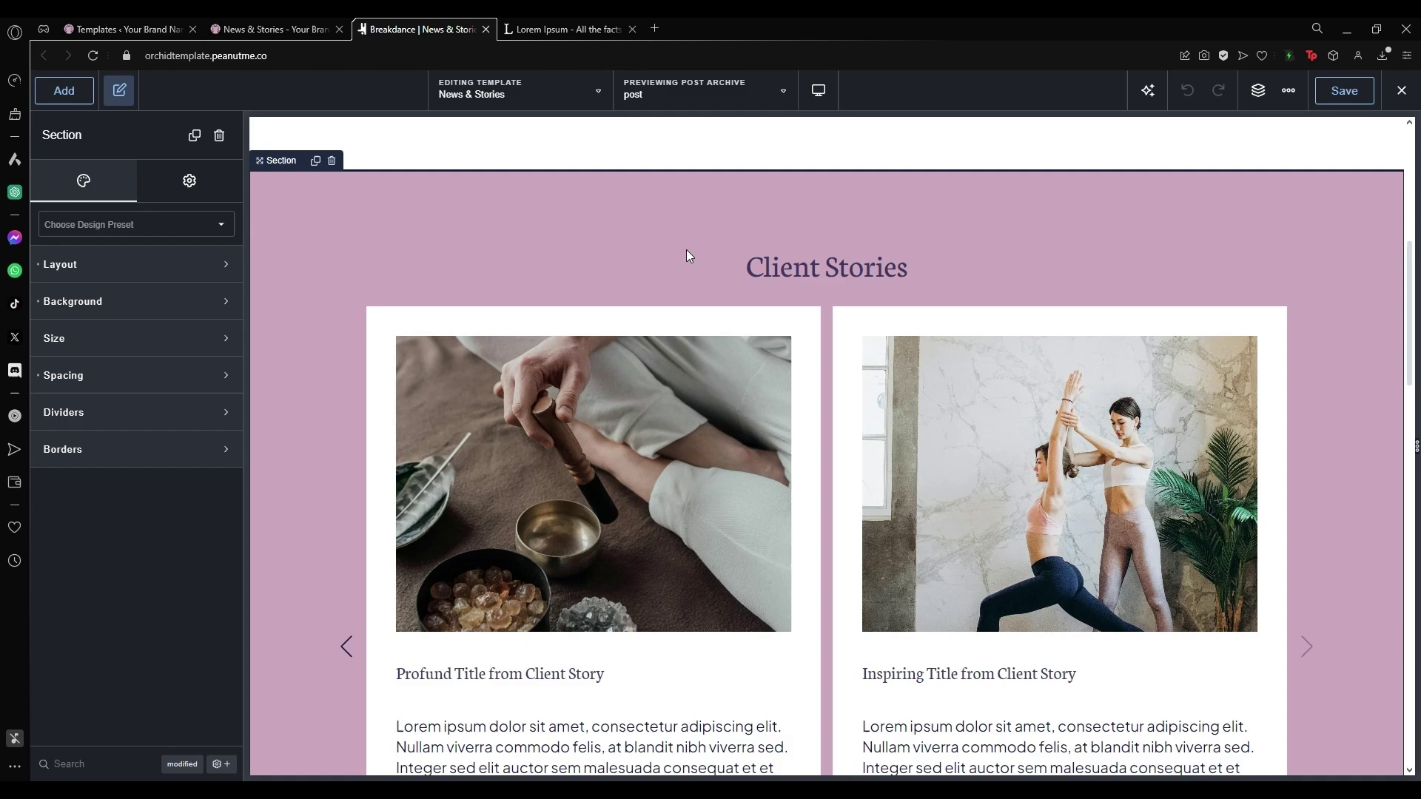
{"action": "scroll", "coordinate": [650, 227], "scroll_direction": "down", "scroll_amount": 10}
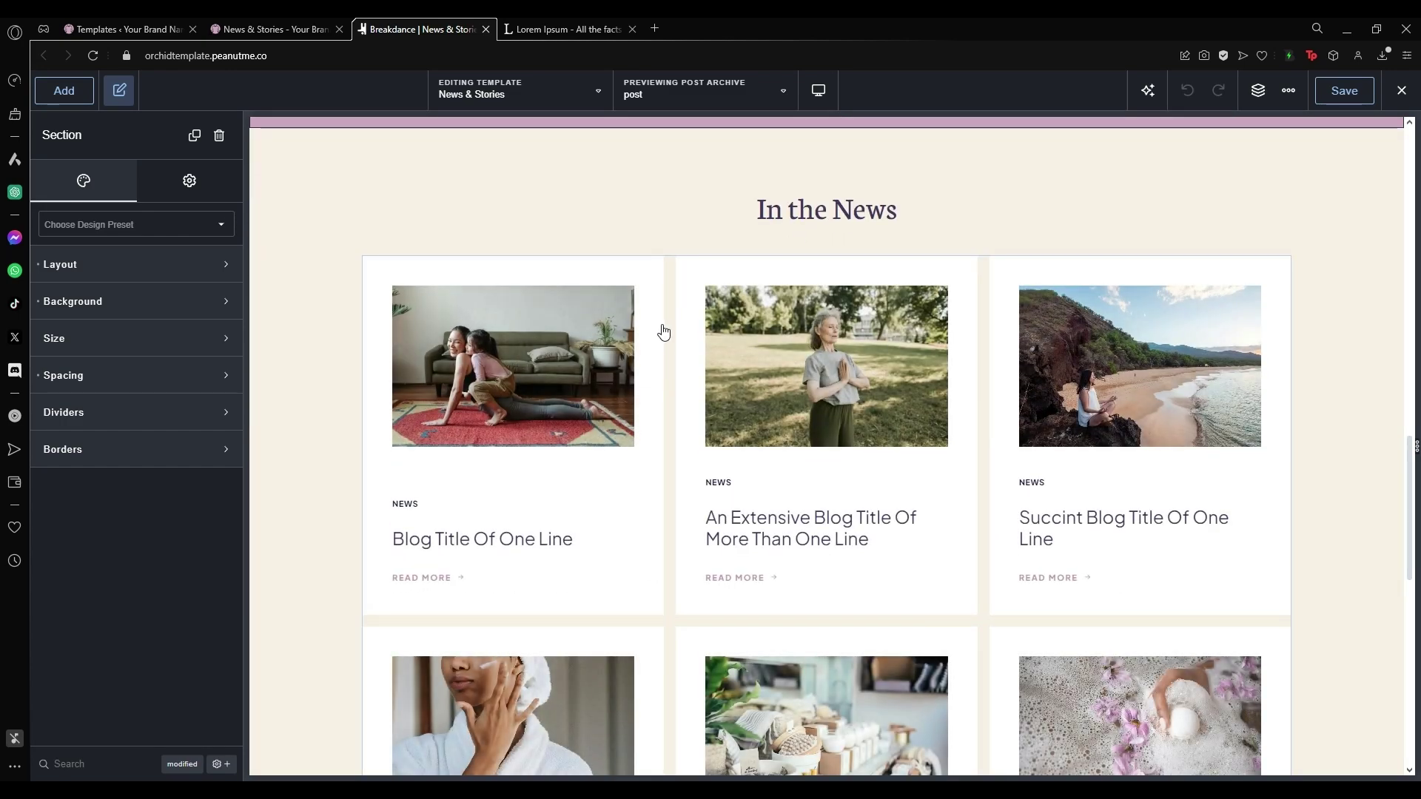
Select the post loop in the In the News section and view its repeated global block setting
{"action": "left_click", "coordinate": [668, 323]}
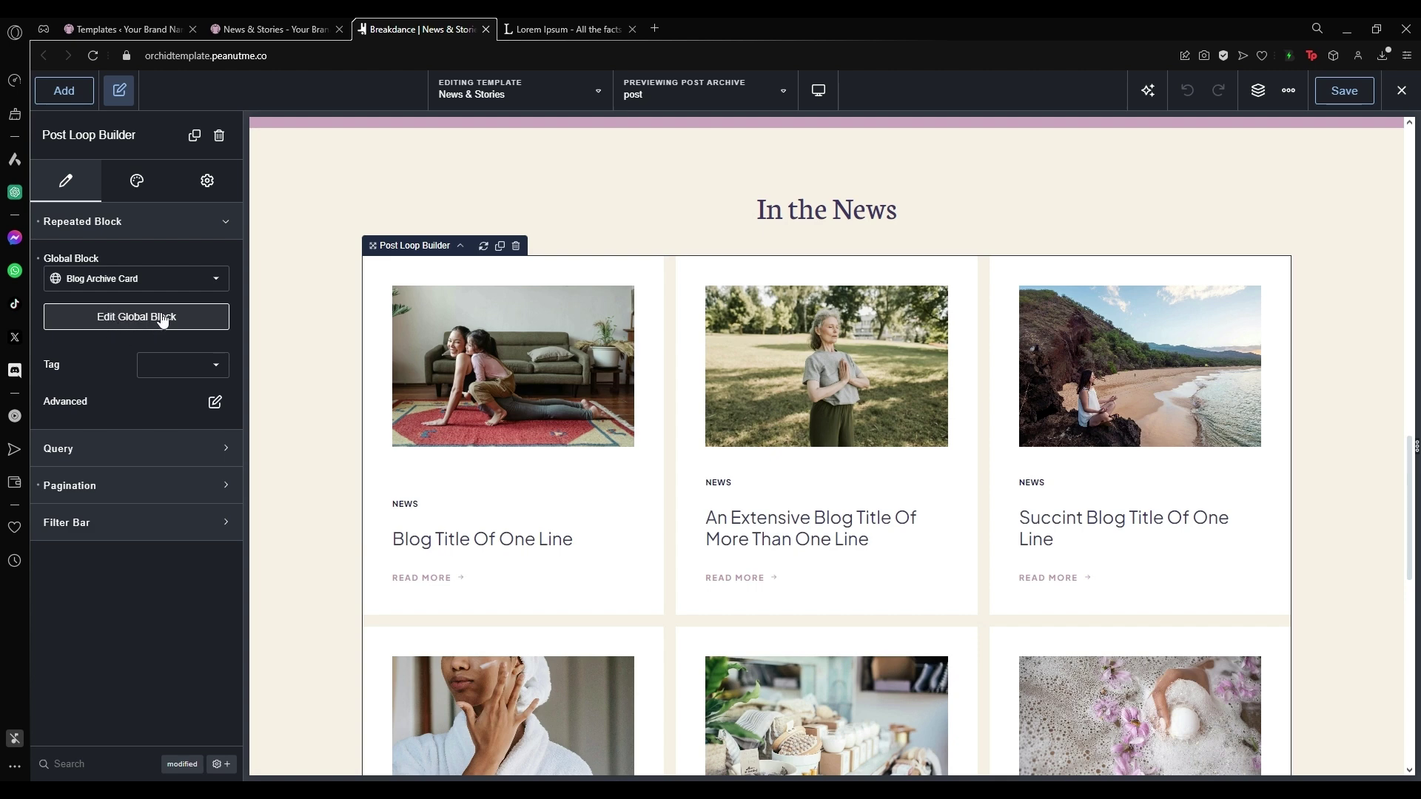
Switch to the WordPress admin and add a new blog post titled "This is a new blog post"
{"action": "left_click", "coordinate": [156, 22]}
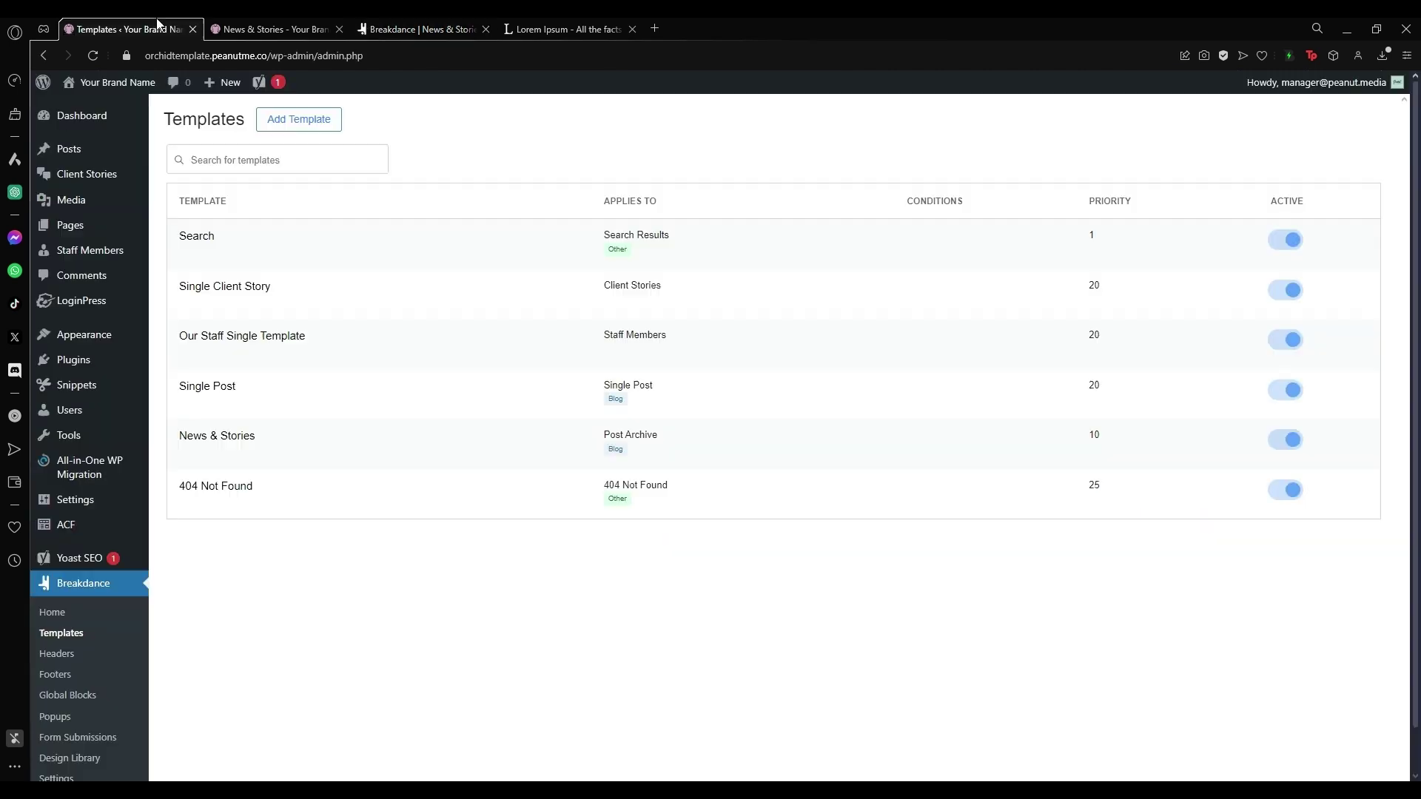
{"action": "mouse_move", "coordinate": [87, 153]}
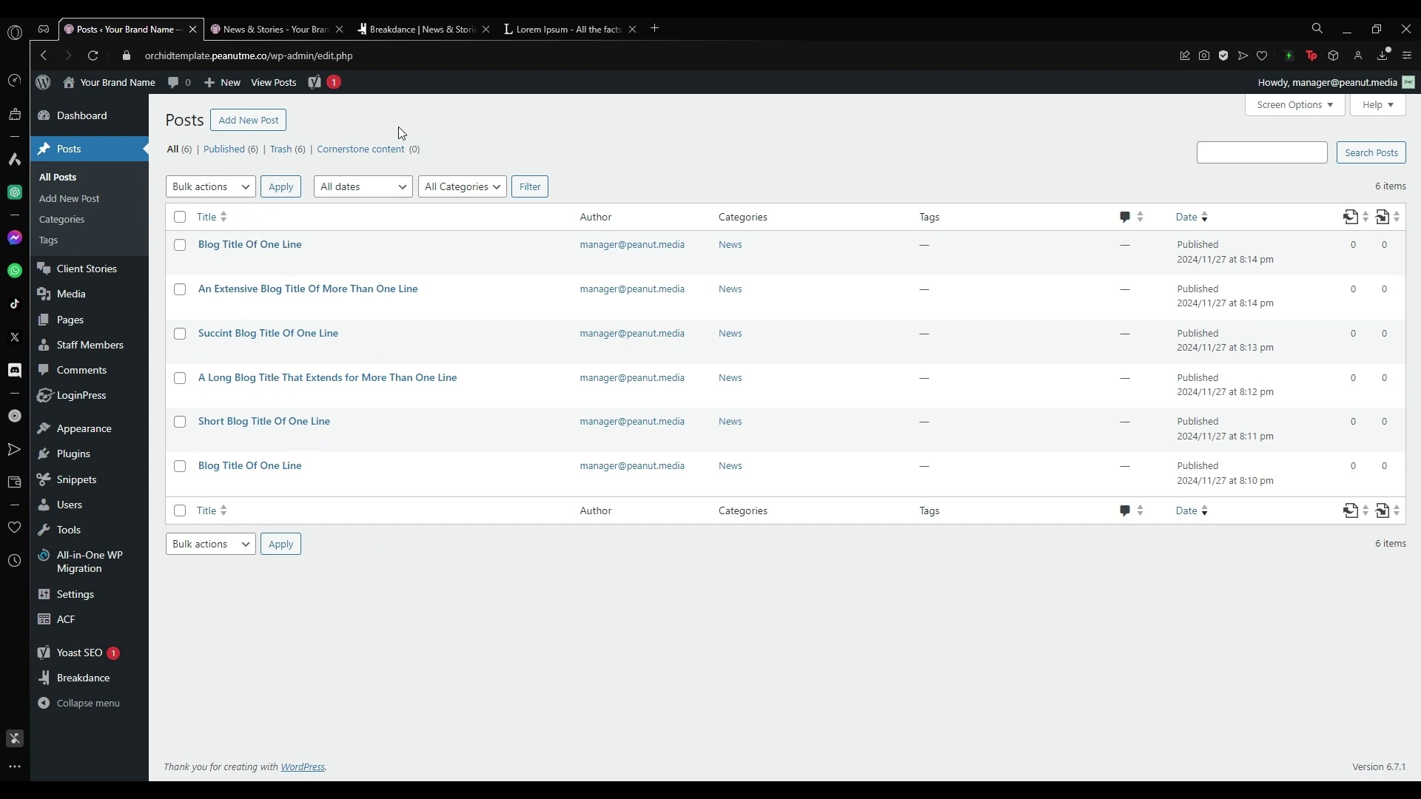
{"action": "left_click", "coordinate": [248, 121]}
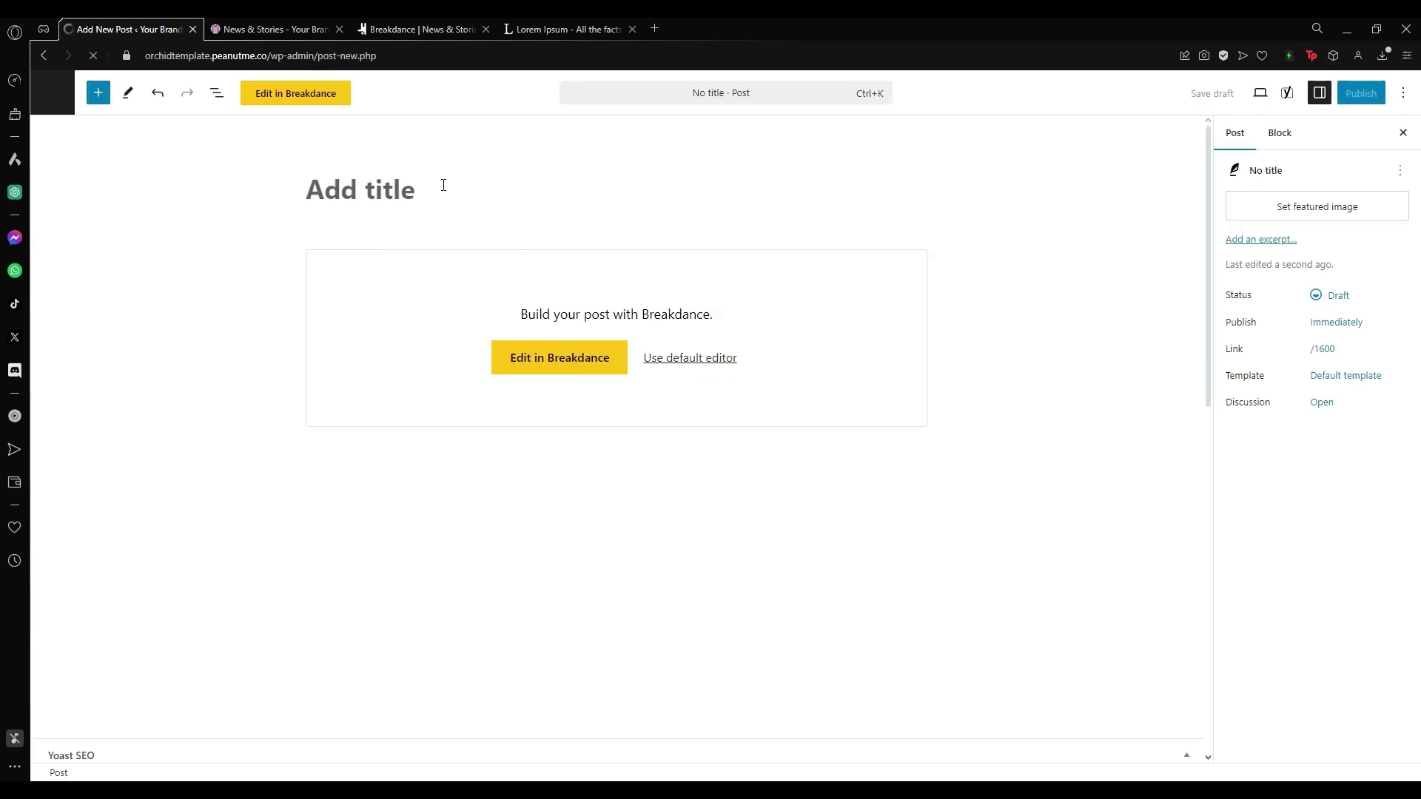
{"action": "type", "text": "This "}
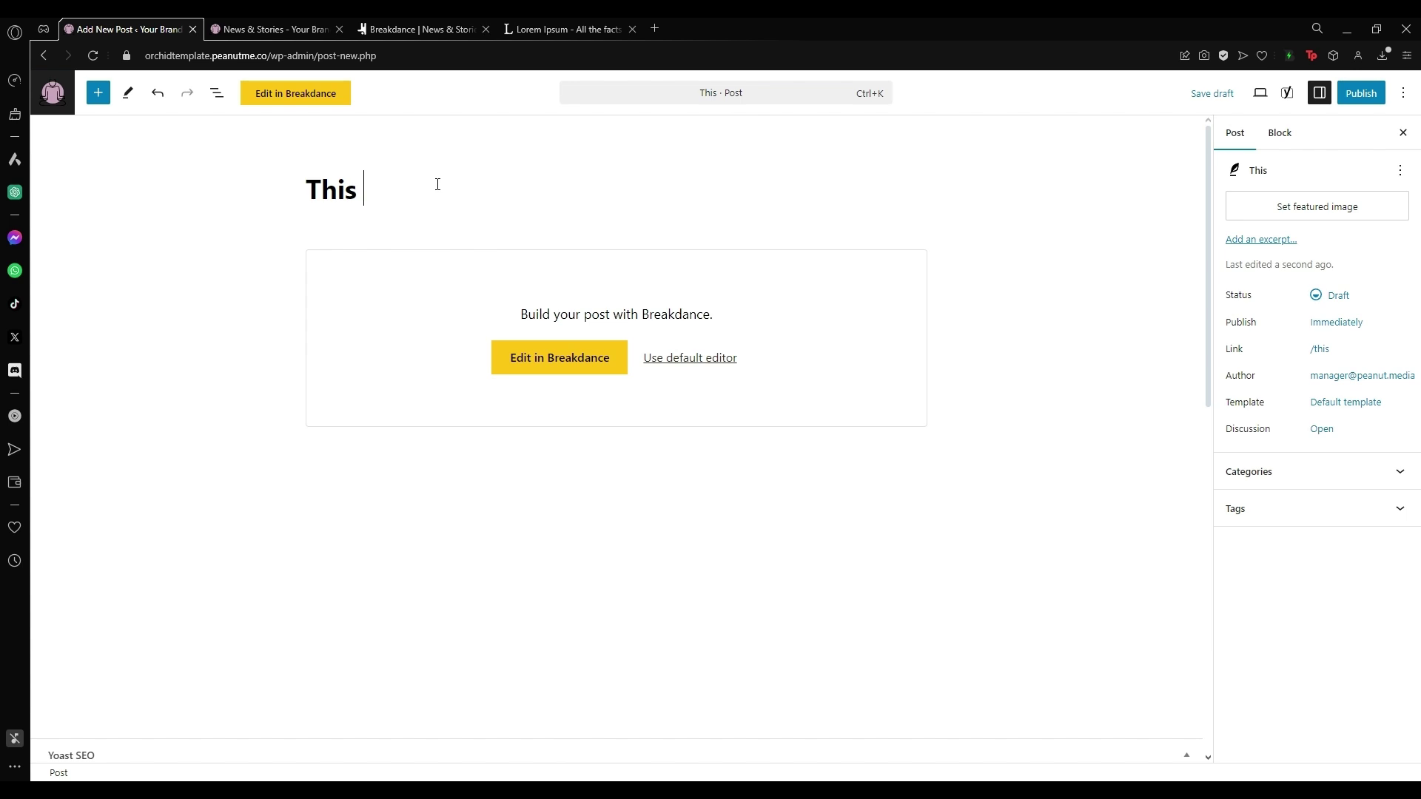
{"action": "type", "text": "is a new blog post"}
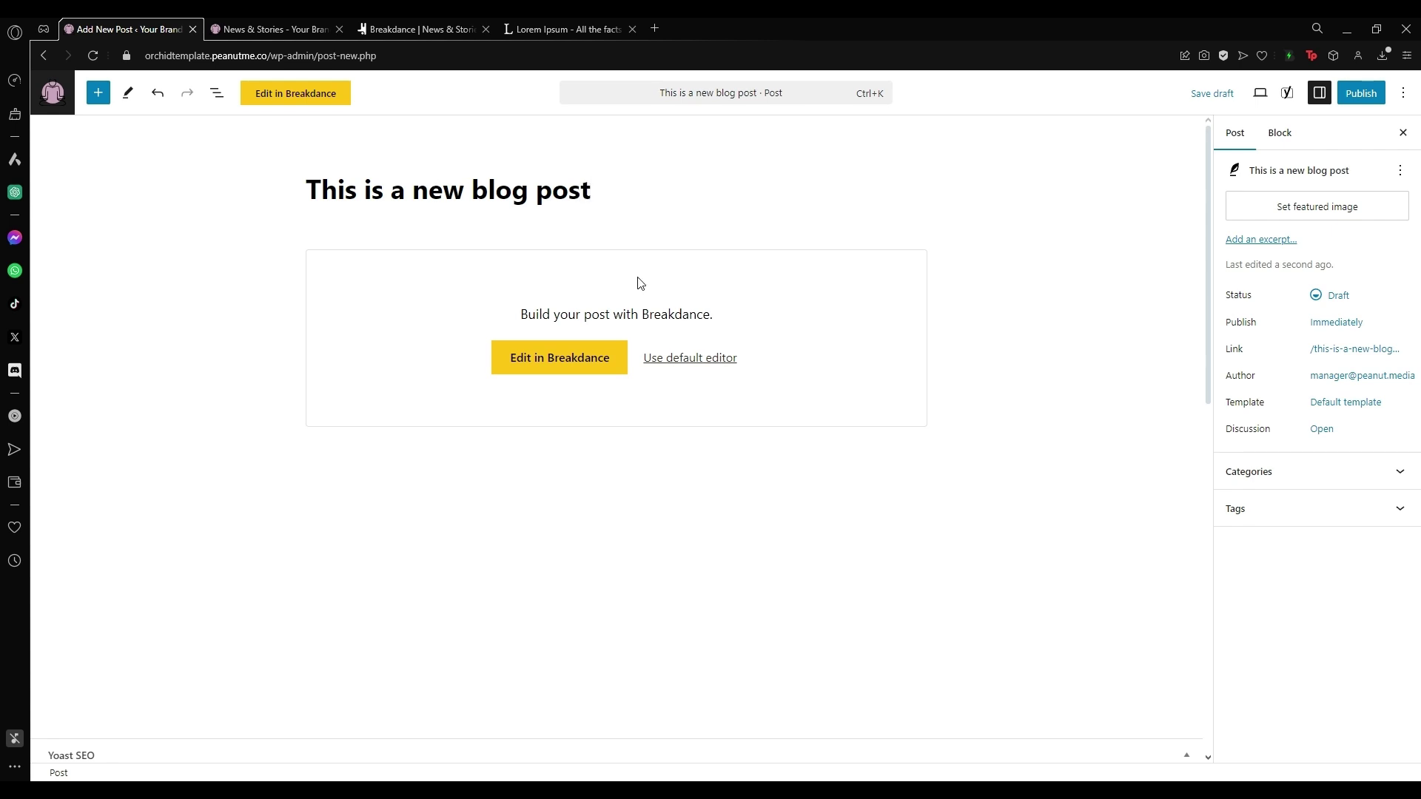
Fill the post body in the default editor with the three selected Lorem Ipsum paragraphs, restoring the missing "L" at the start
{"action": "left_click", "coordinate": [708, 359]}
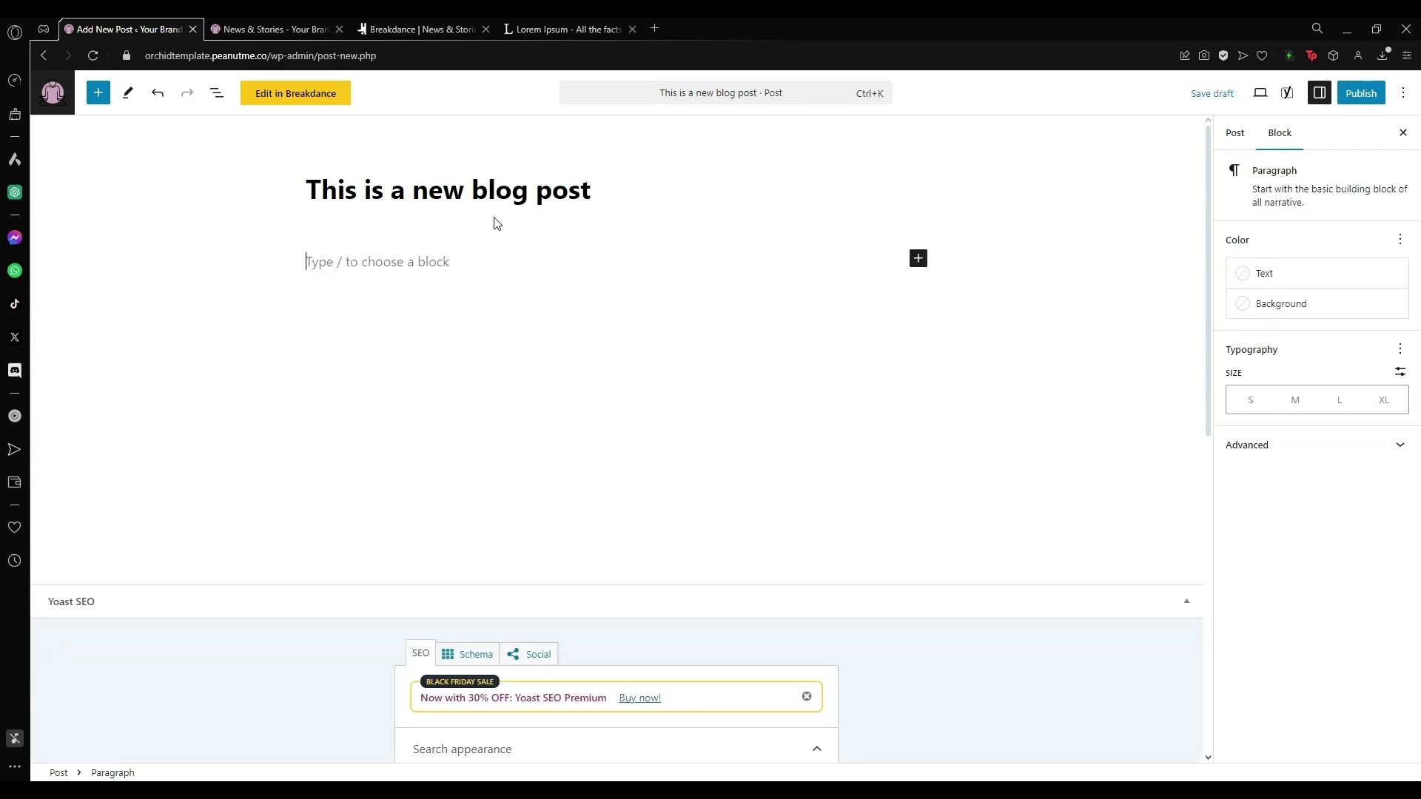
{"action": "left_click", "coordinate": [577, 29]}
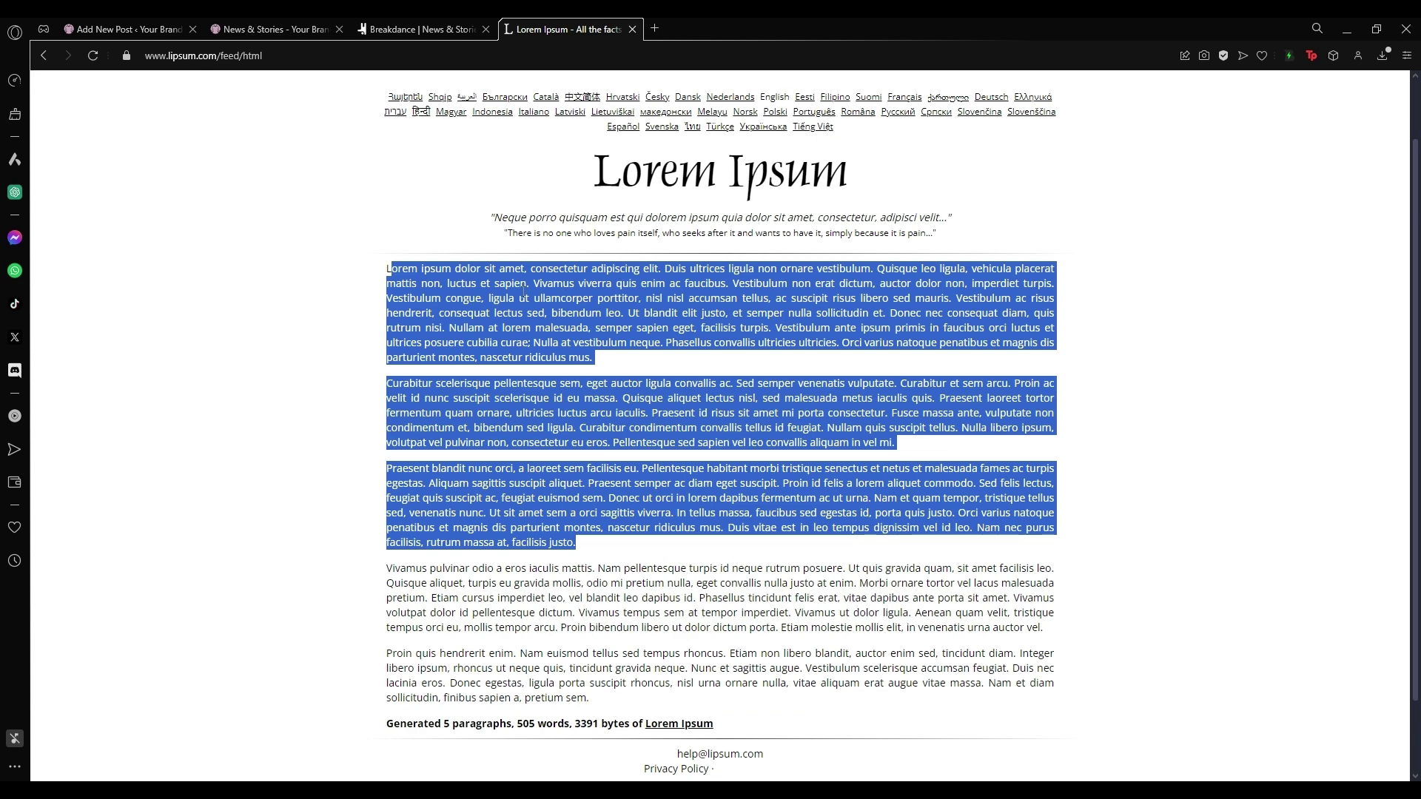
{"action": "left_click", "coordinate": [126, 28]}
{"action": "key", "text": "ctrl+v"}
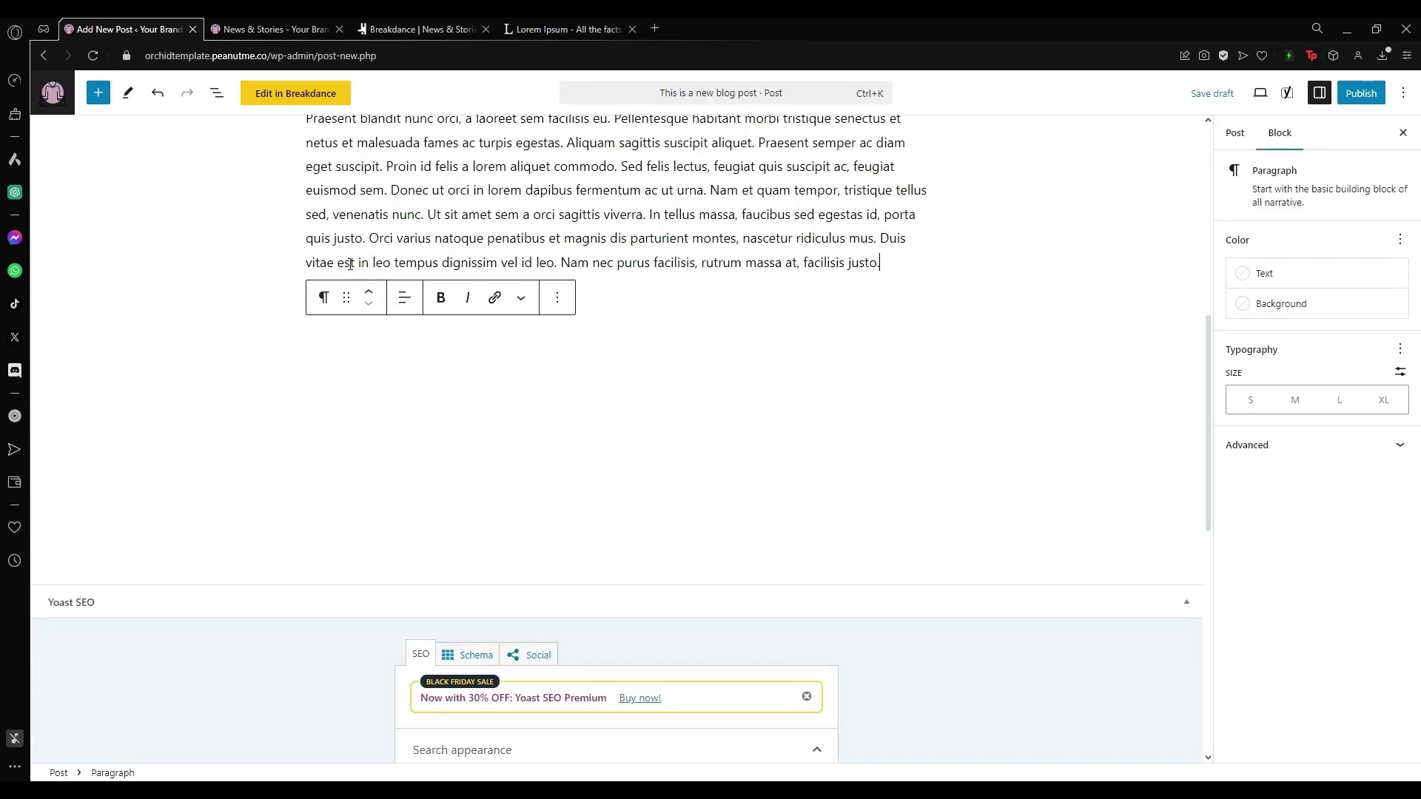
{"action": "scroll", "coordinate": [355, 281], "scroll_direction": "up", "scroll_amount": 8}
{"action": "left_click", "coordinate": [308, 263]}
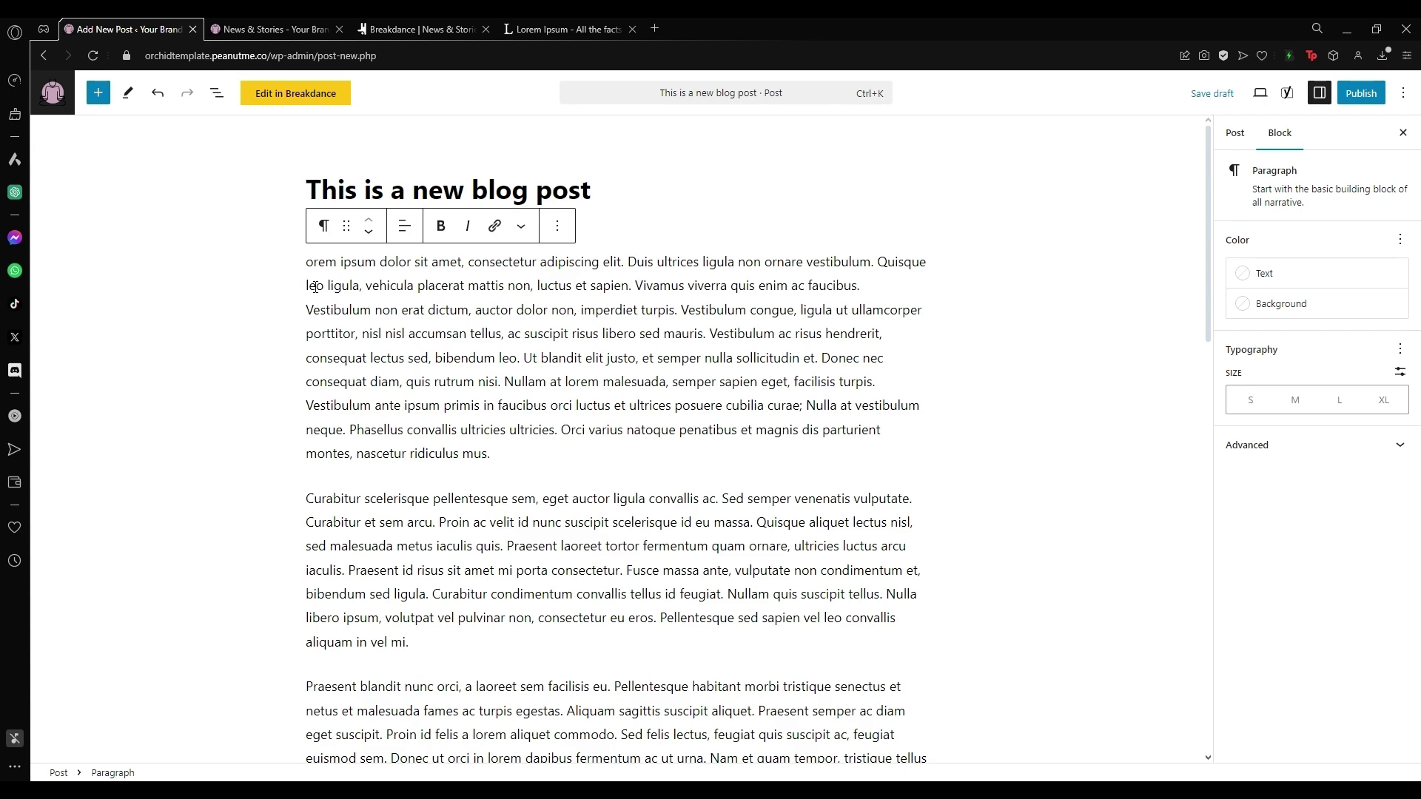
Look through the post body and collapse the Yoast SEO section beneath it
{"action": "scroll", "coordinate": [755, 315], "scroll_direction": "down", "scroll_amount": 10}
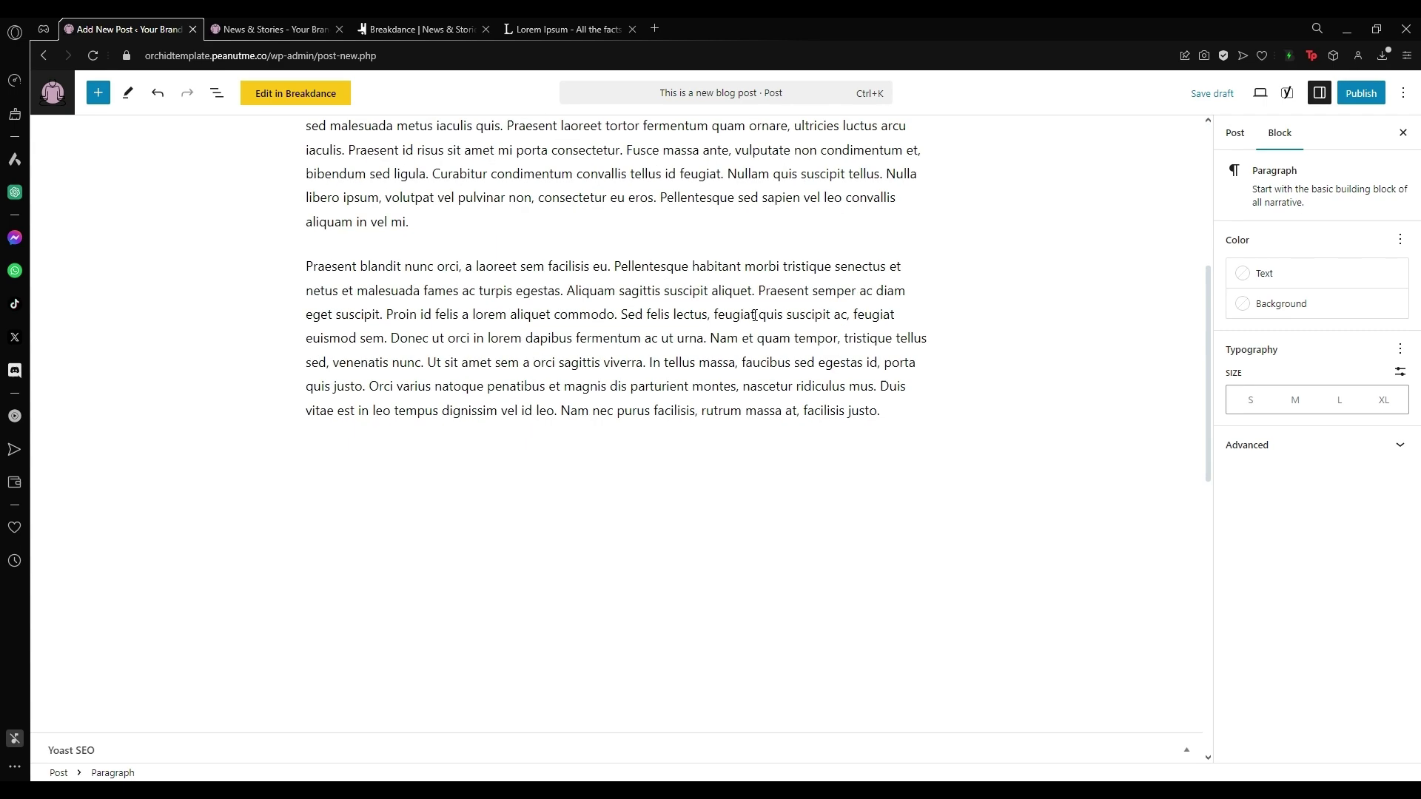
{"action": "scroll", "coordinate": [755, 315], "scroll_direction": "down", "scroll_amount": 4}
{"action": "scroll", "coordinate": [754, 316], "scroll_direction": "up", "scroll_amount": 5}
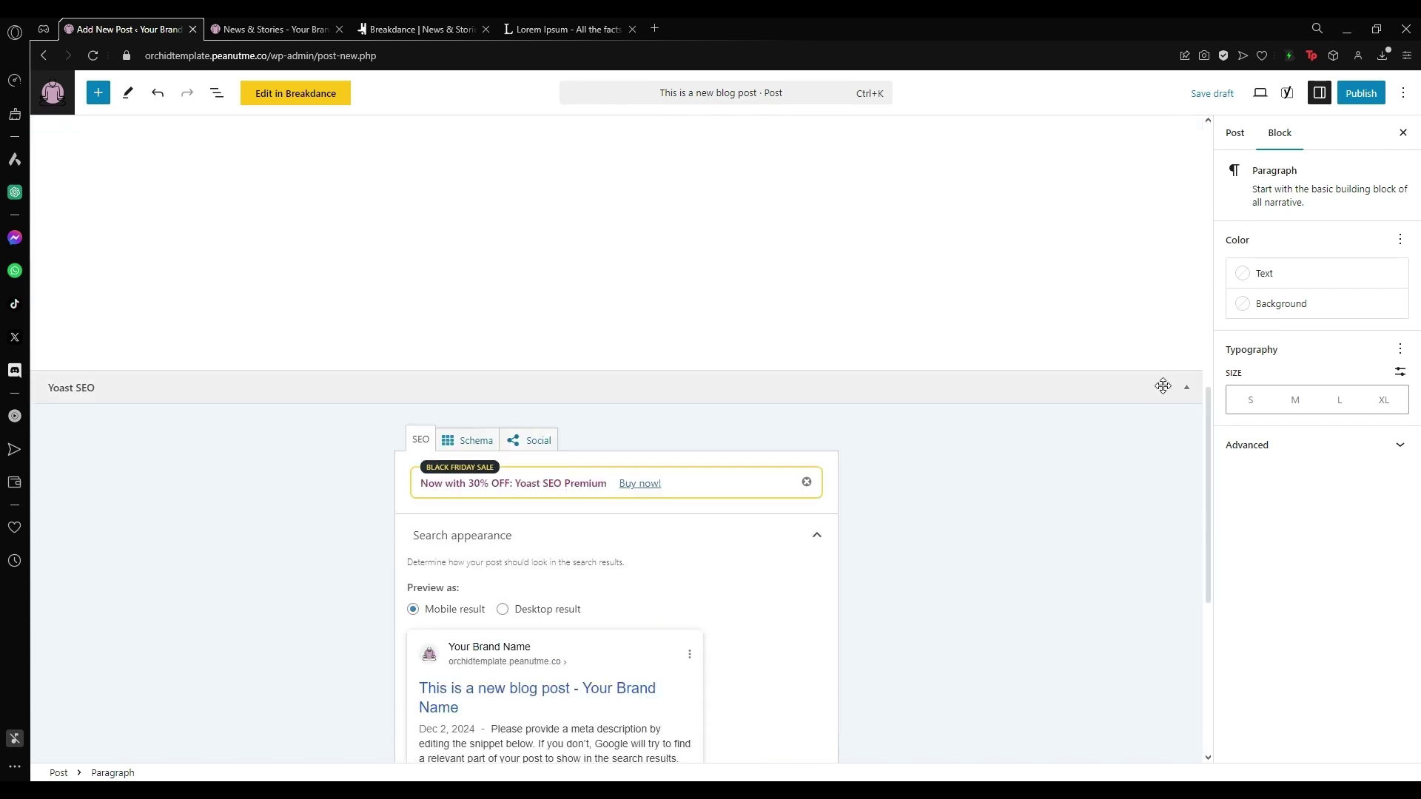
{"action": "left_click", "coordinate": [706, 381]}
{"action": "scroll", "coordinate": [992, 532], "scroll_direction": "up", "scroll_amount": 5}
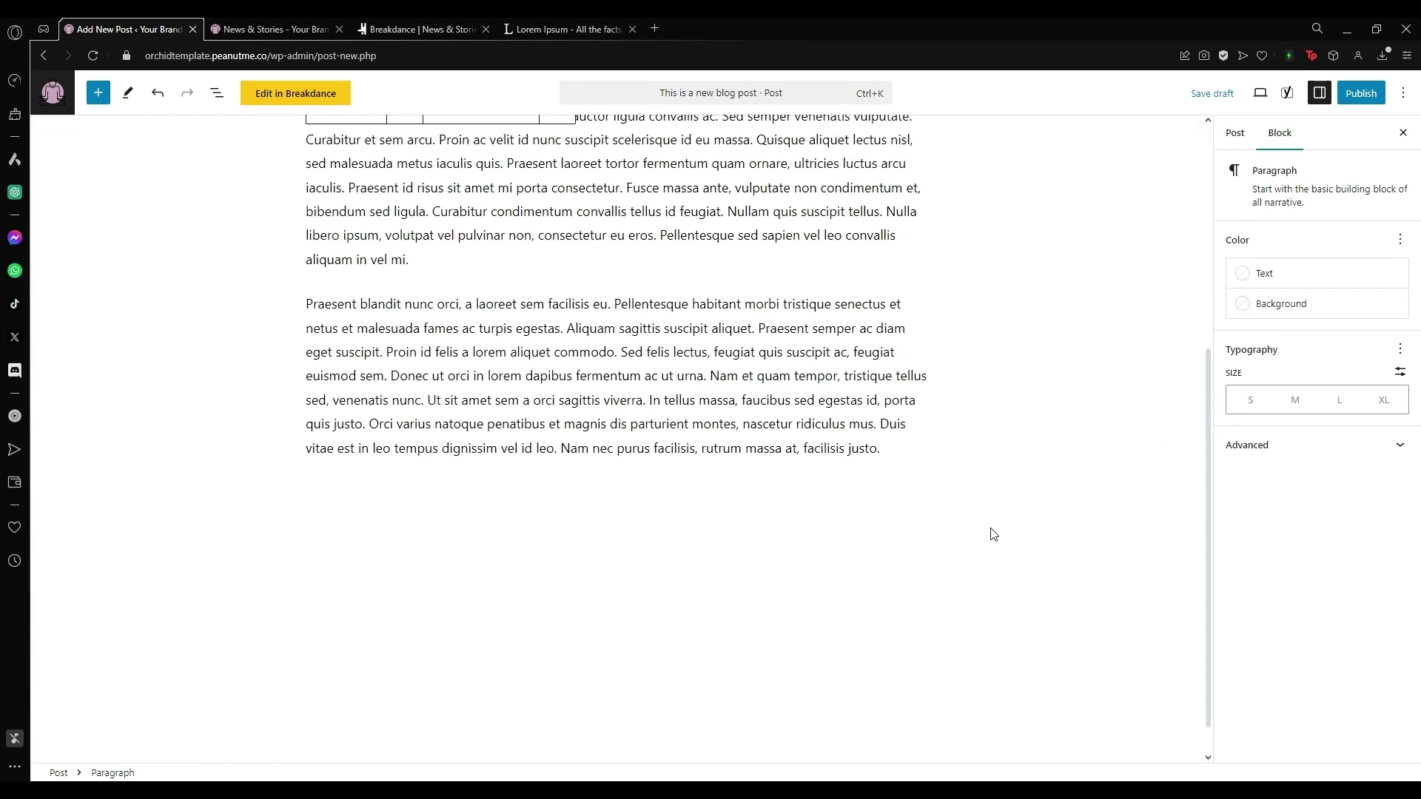
Set the post's featured image to the media library photo of a woman receiving a head massage on a green mat
{"action": "left_click", "coordinate": [1235, 133]}
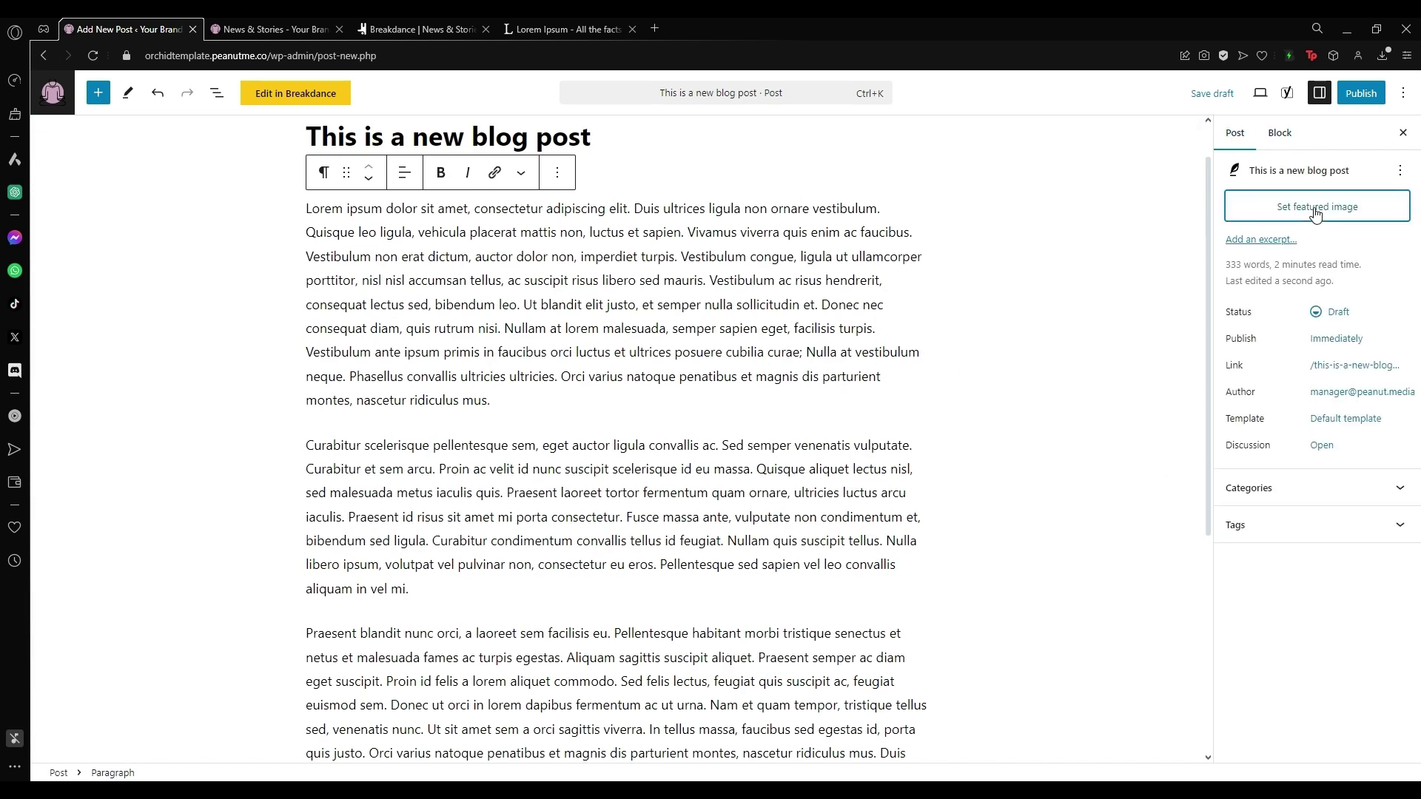
{"action": "left_click", "coordinate": [1343, 208]}
{"action": "scroll", "coordinate": [956, 579], "scroll_direction": "down", "scroll_amount": 3}
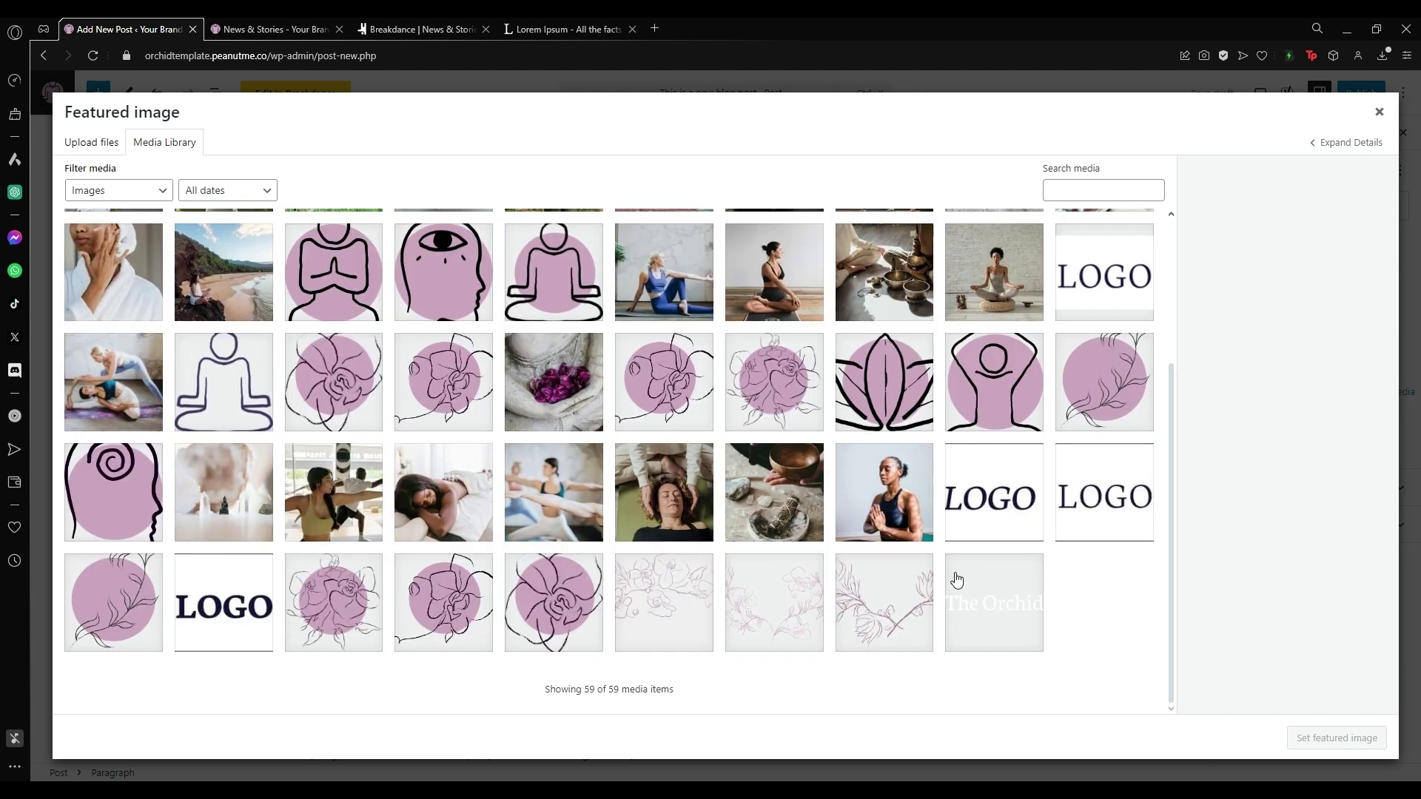
{"action": "left_click", "coordinate": [696, 498]}
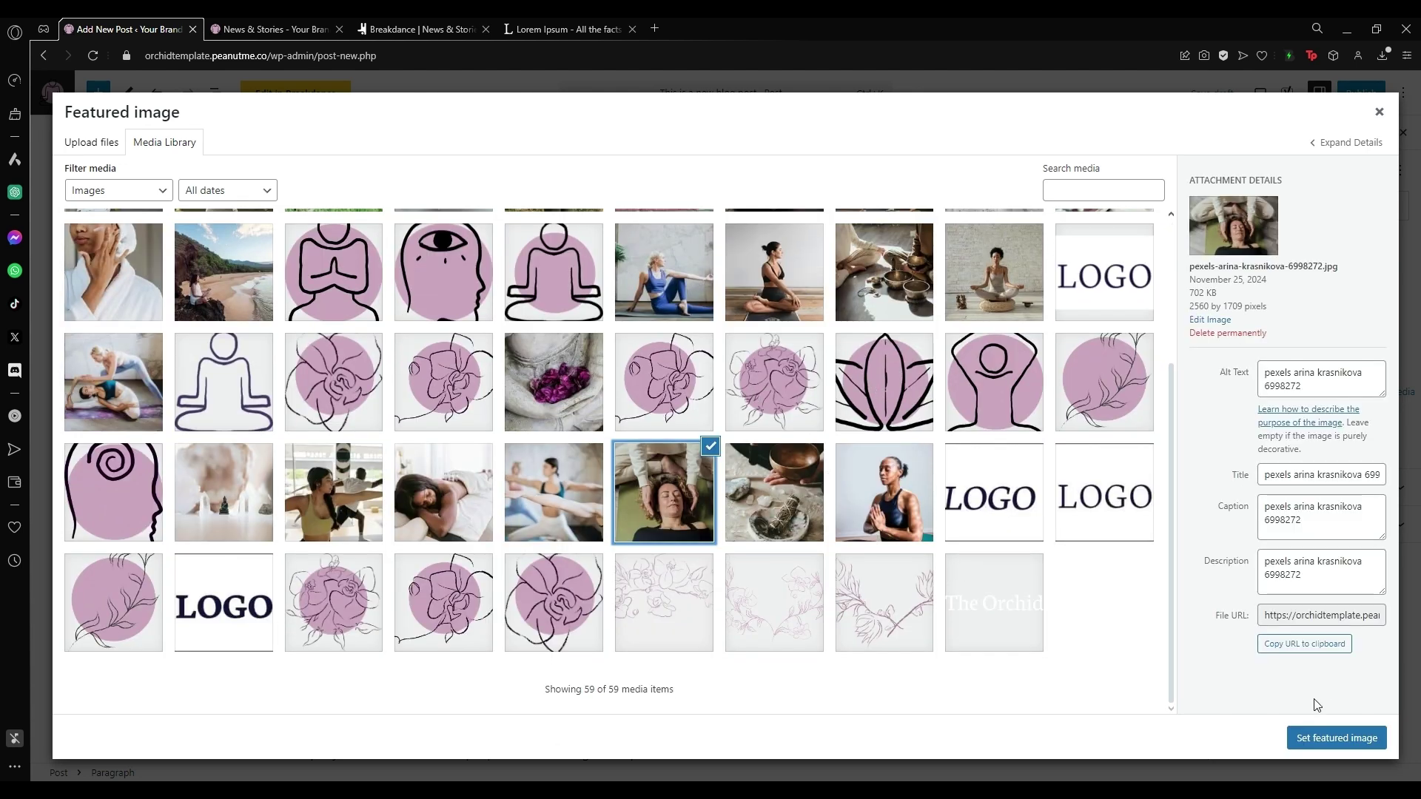
{"action": "left_click", "coordinate": [1336, 738]}
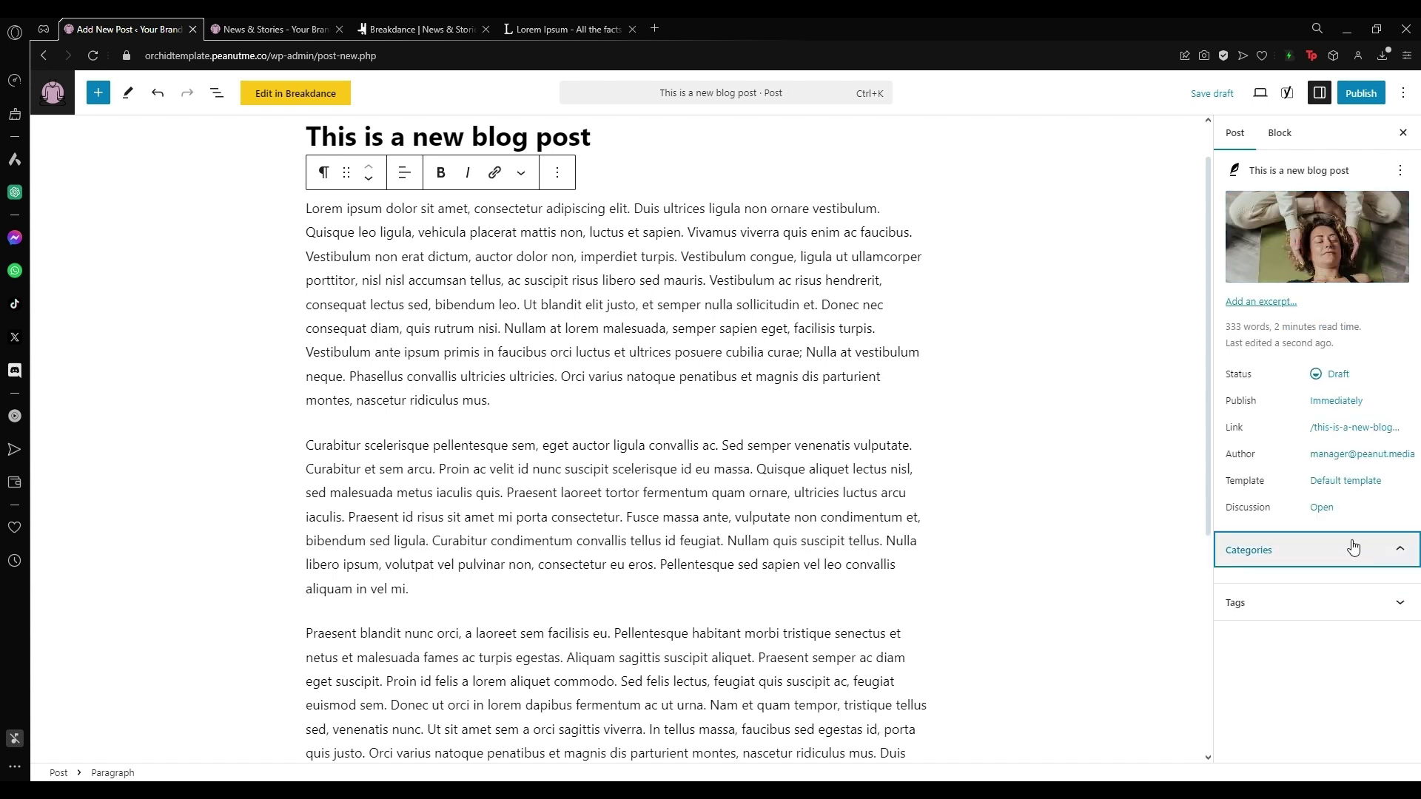
Expand the post's category and tag settings and assign the post to the News category, leaving Stories unticked
{"action": "left_click", "coordinate": [1354, 547]}
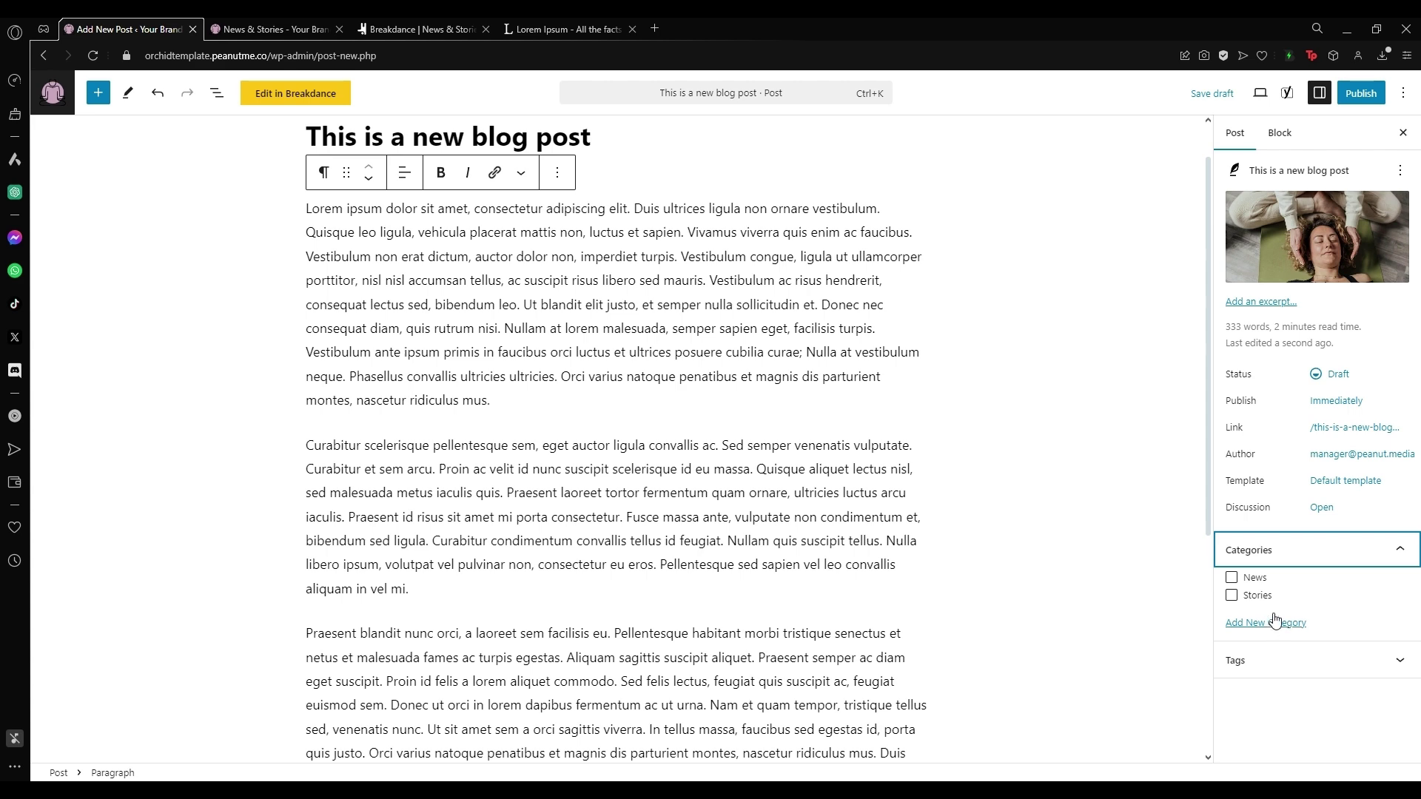
{"action": "left_click", "coordinate": [1291, 670]}
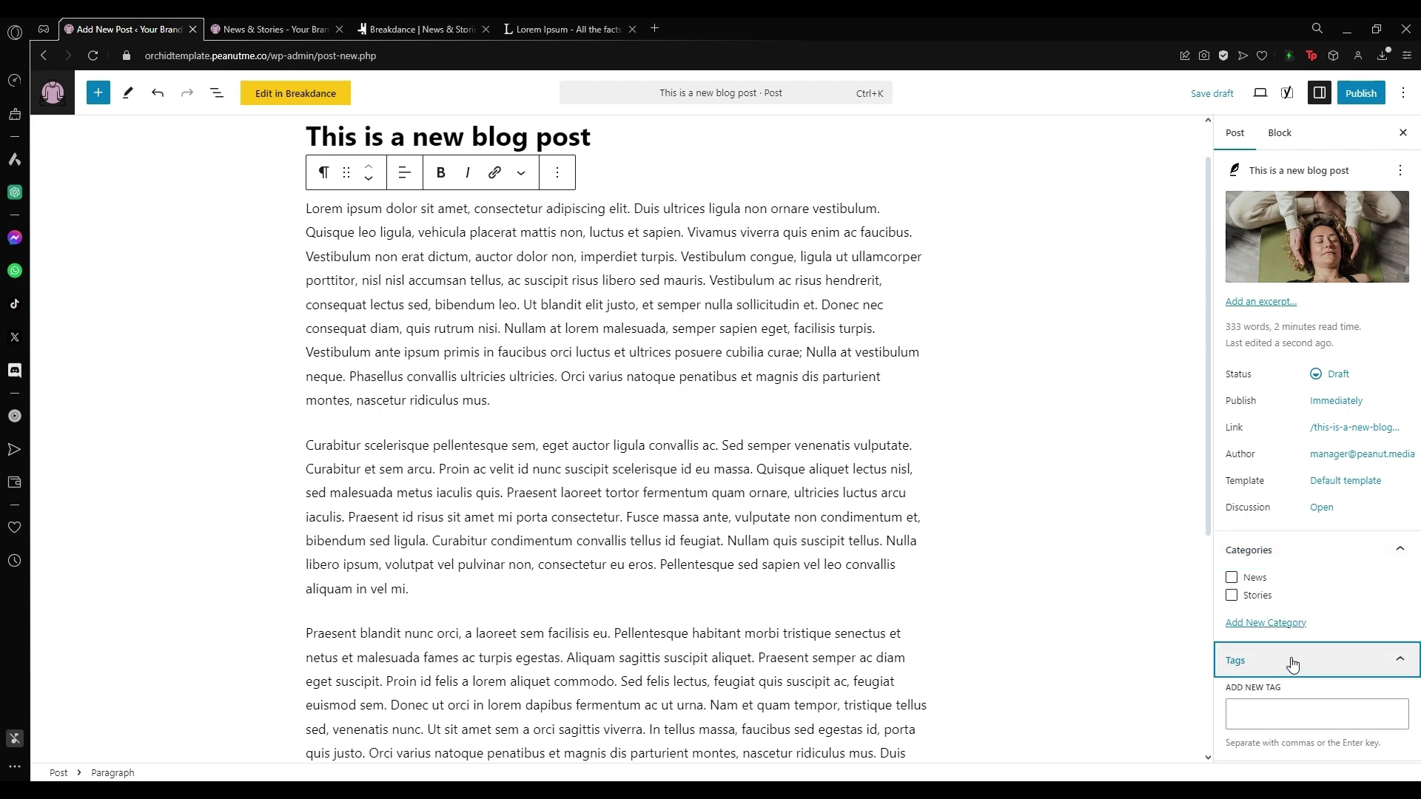
{"action": "left_click", "coordinate": [1259, 623]}
{"action": "left_click", "coordinate": [1232, 591]}
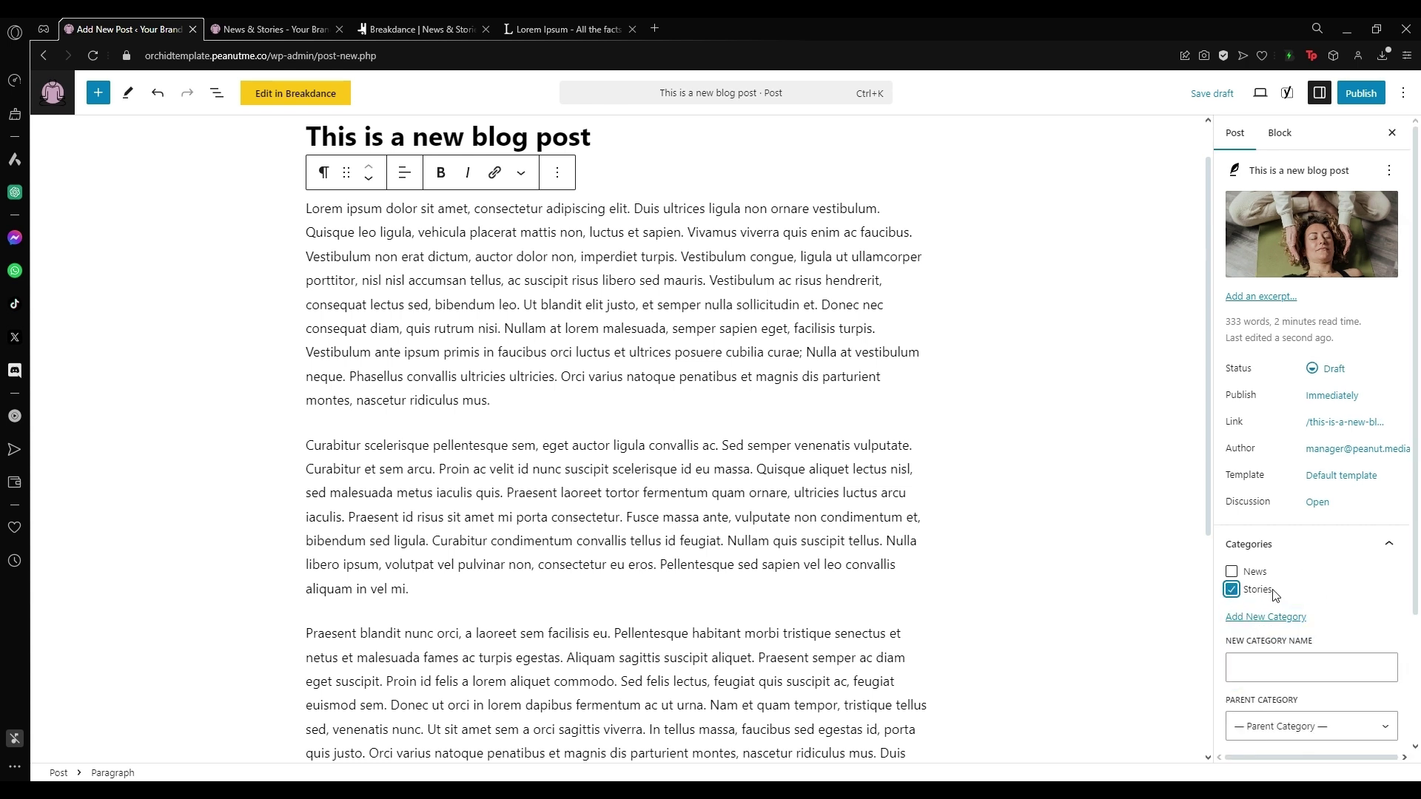
{"action": "left_click", "coordinate": [1384, 552]}
{"action": "left_click", "coordinate": [1278, 559]}
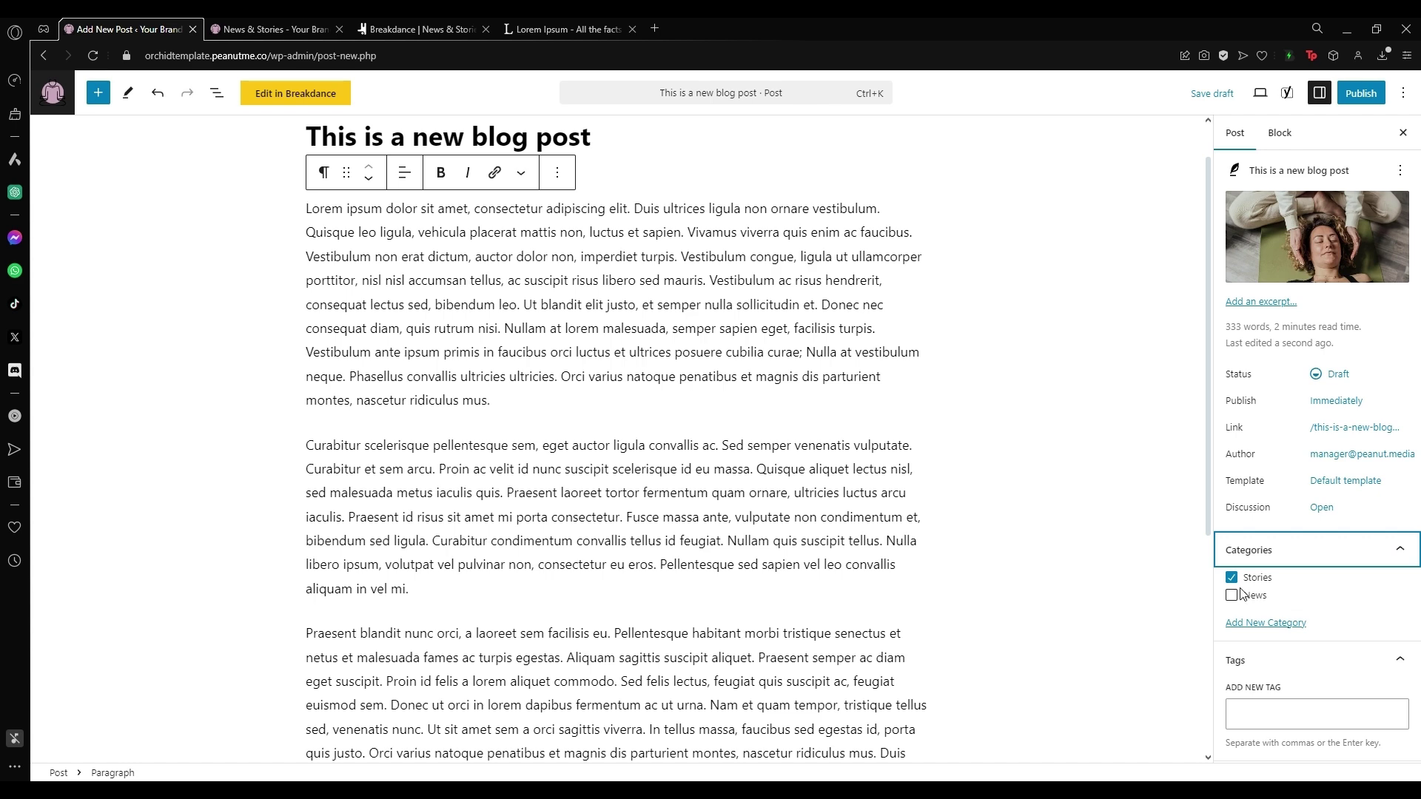
{"action": "left_click", "coordinate": [1281, 716]}
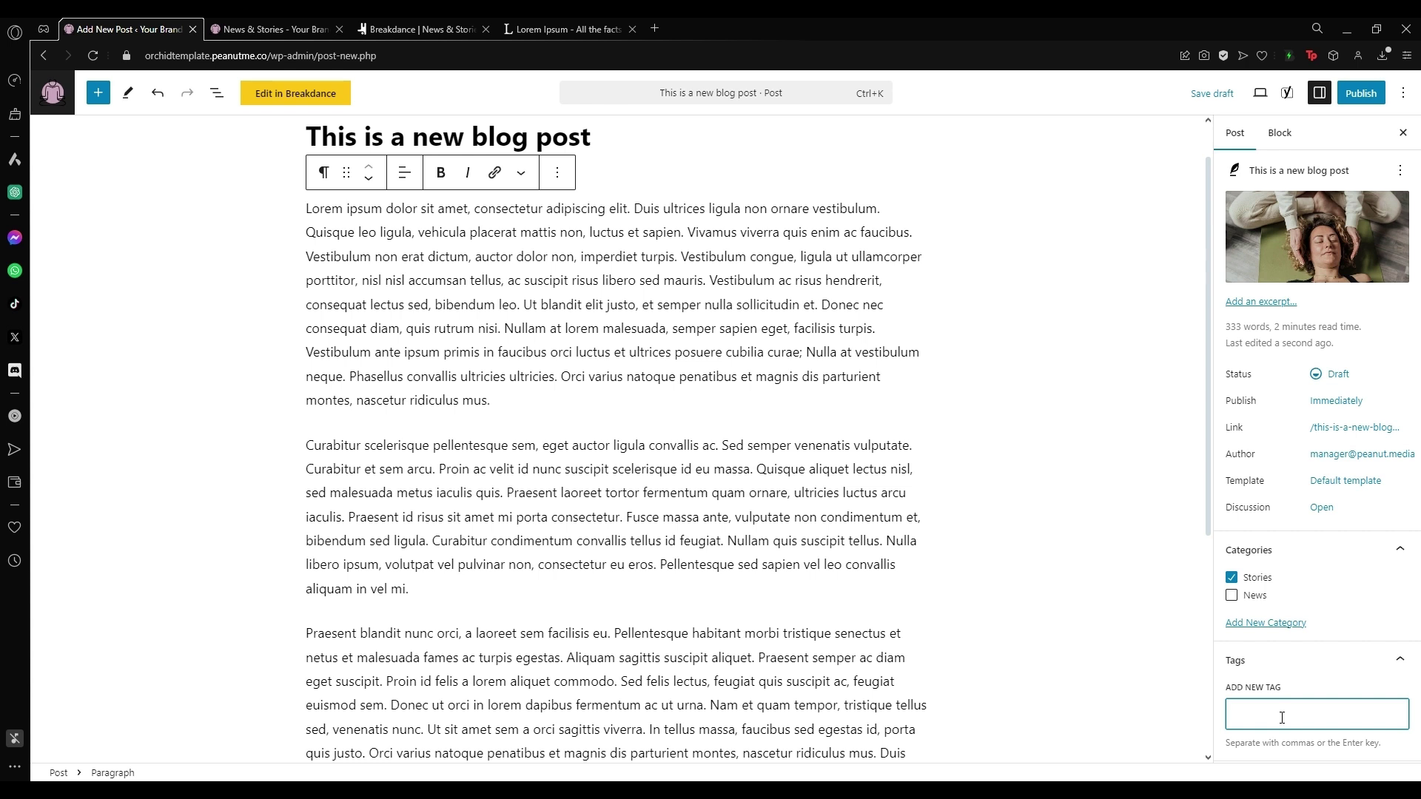
{"action": "left_click", "coordinate": [1231, 596]}
{"action": "left_click", "coordinate": [1232, 577]}
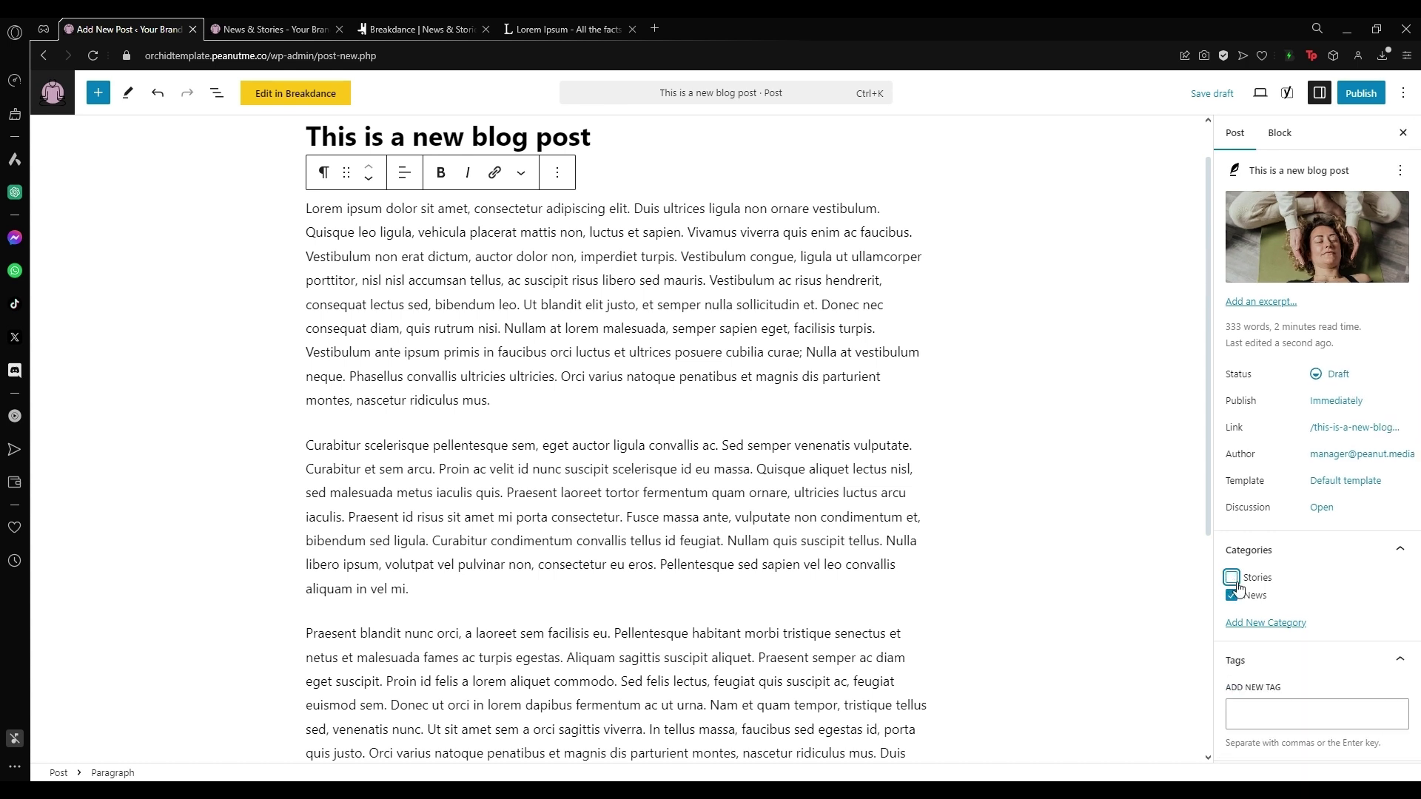
Add the tags "exciting news" and "relaxing news" to the post
{"action": "left_click", "coordinate": [1282, 718]}
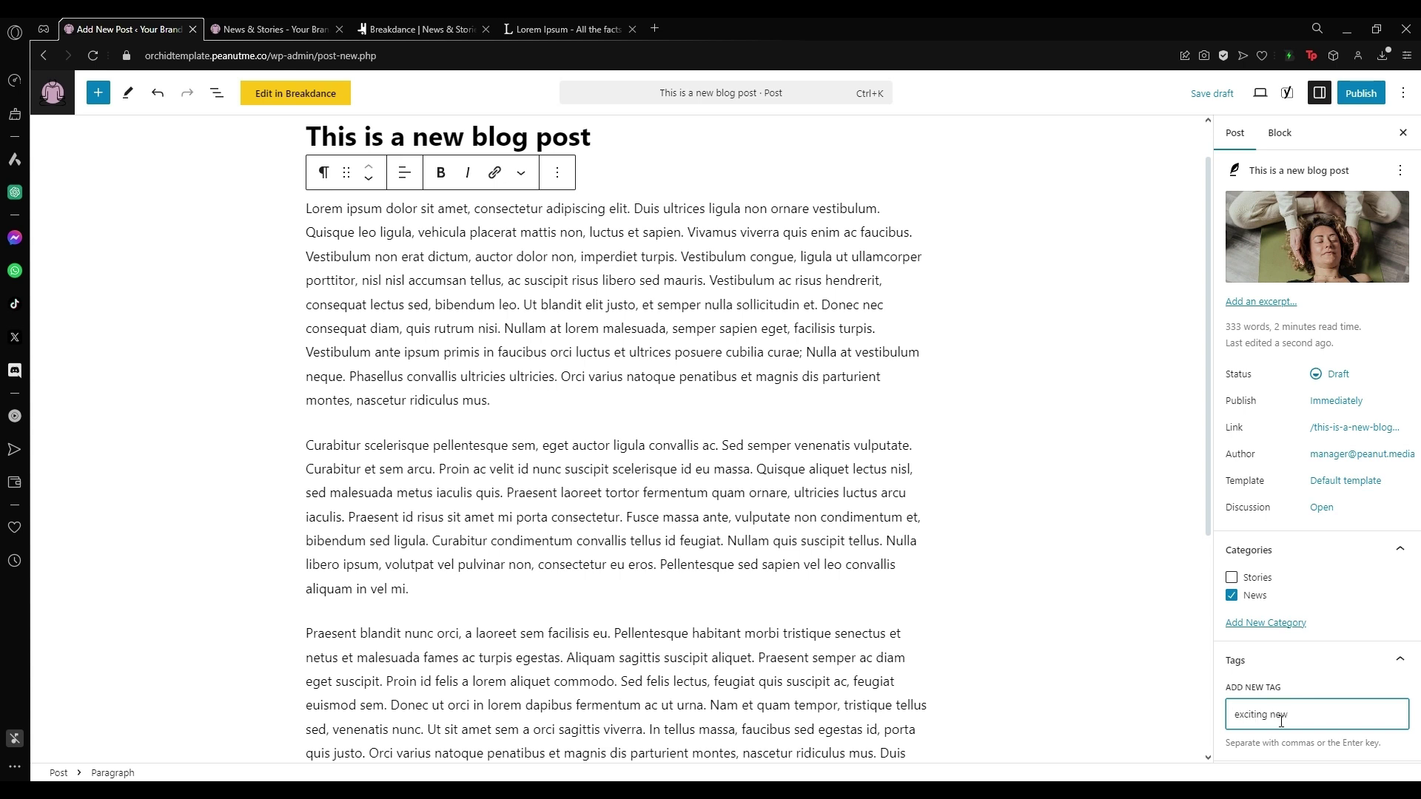
{"action": "type", "text": "exciting news"}
{"action": "key", "text": "Return"}
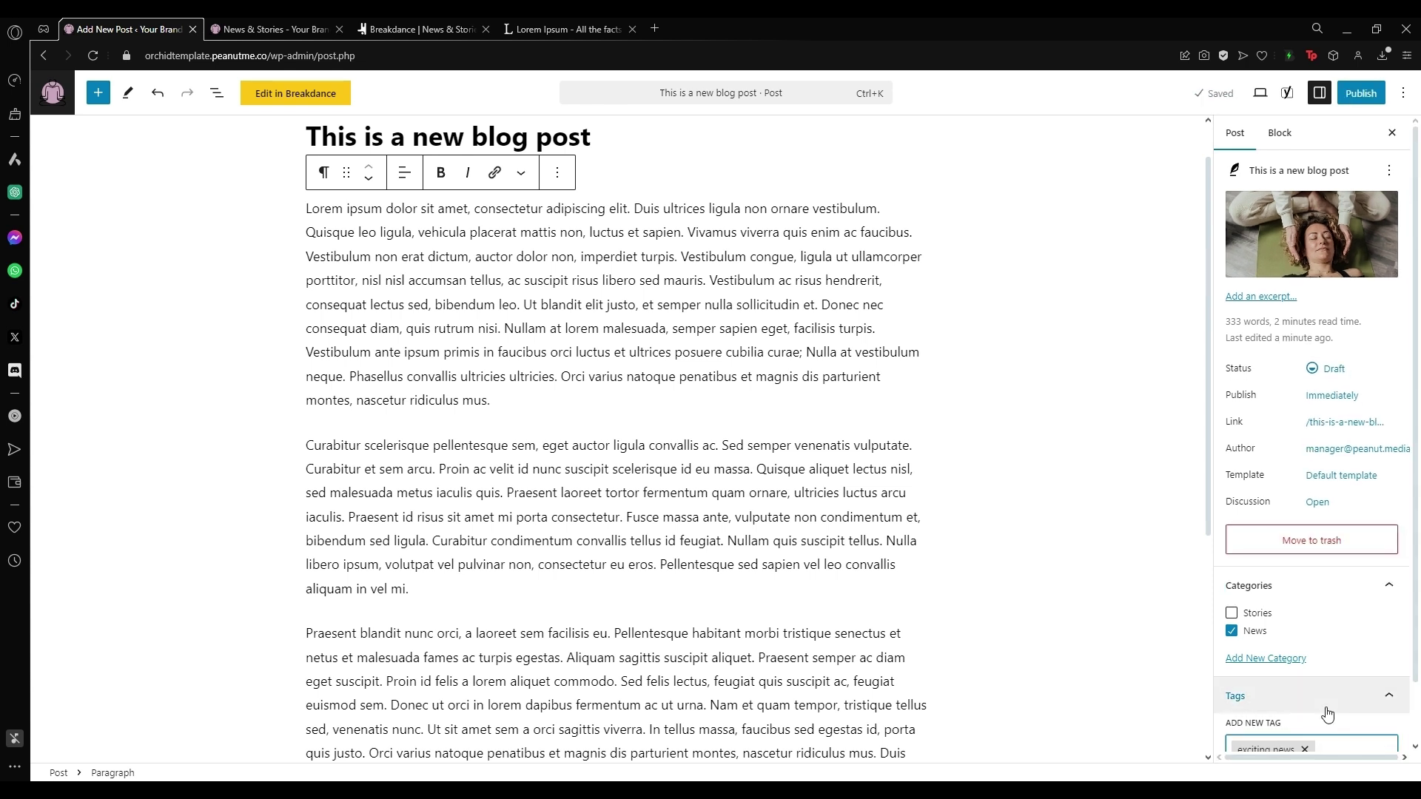
{"action": "scroll", "coordinate": [1327, 715], "scroll_direction": "down", "scroll_amount": 1}
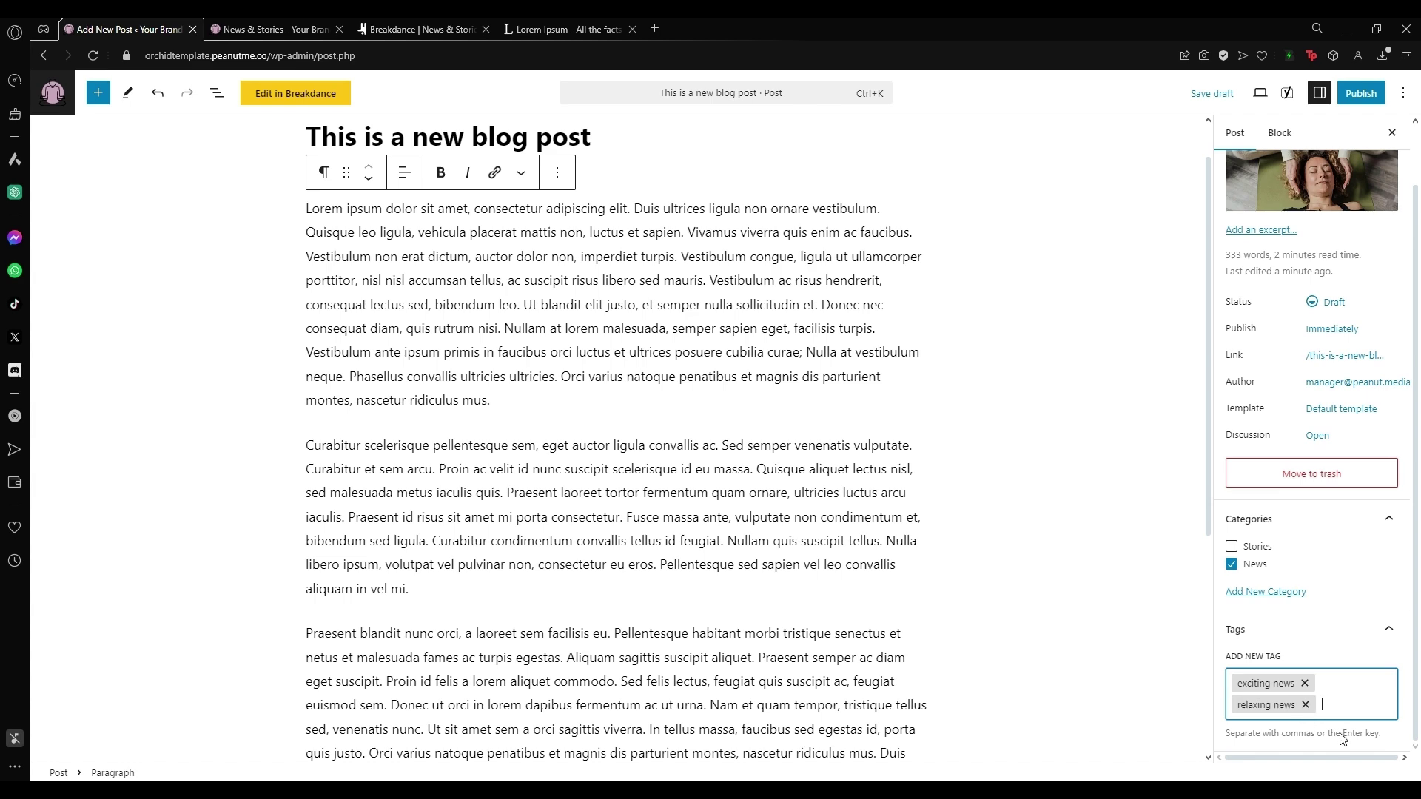
{"action": "left_click", "coordinate": [1351, 705]}
Publish the new blog post and reload the live News & Stories page
{"action": "left_click", "coordinate": [1360, 92]}
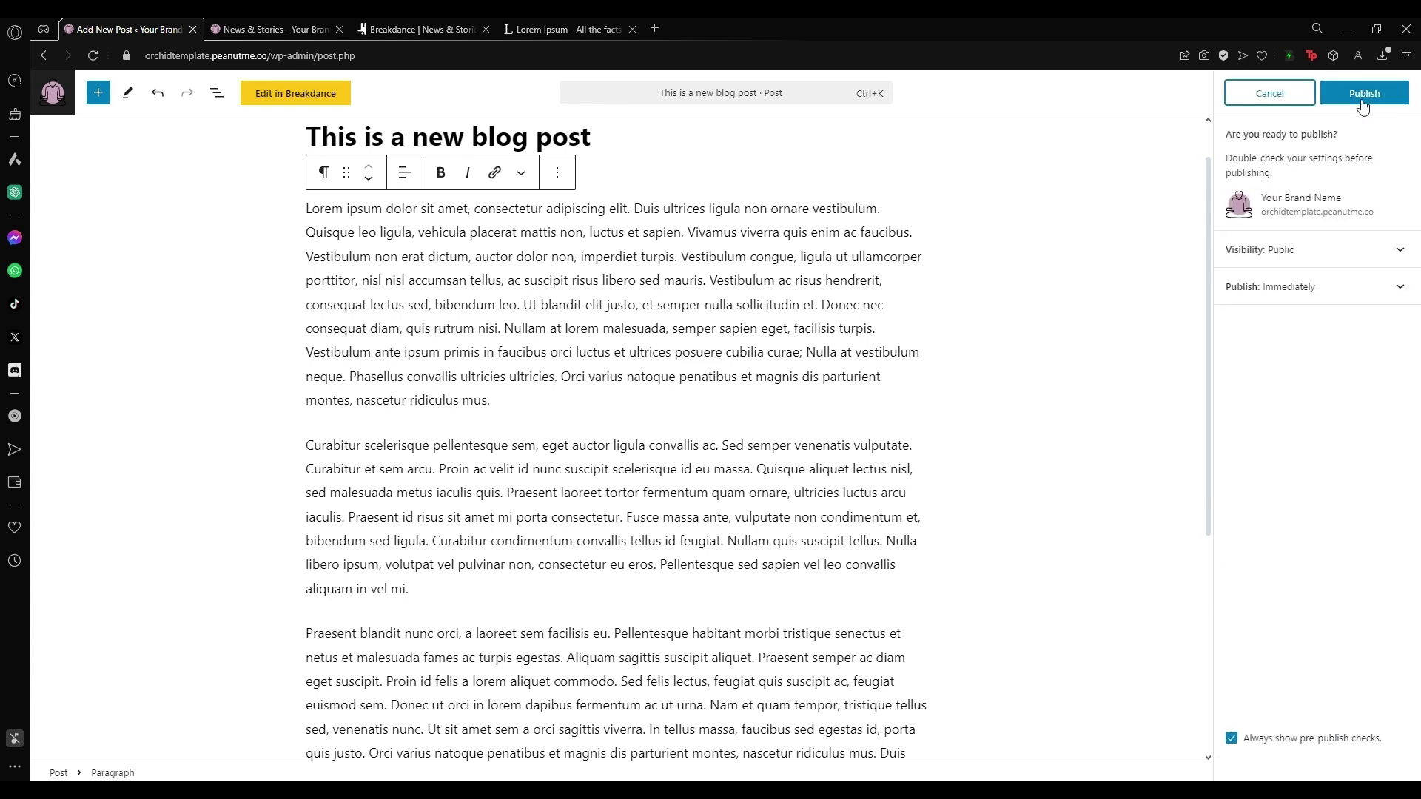
{"action": "left_click", "coordinate": [1358, 93]}
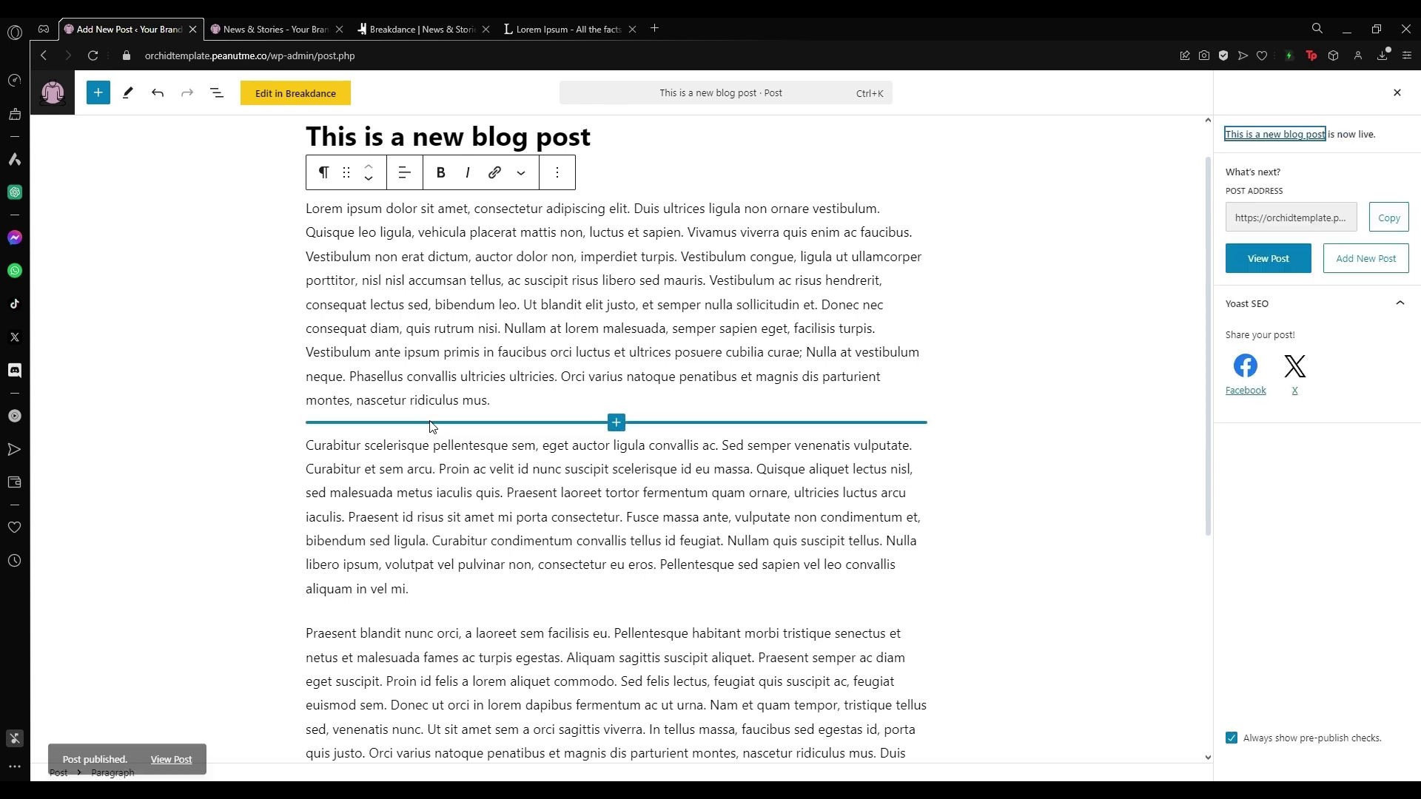
{"action": "left_click", "coordinate": [250, 29]}
{"action": "key", "text": "F5"}
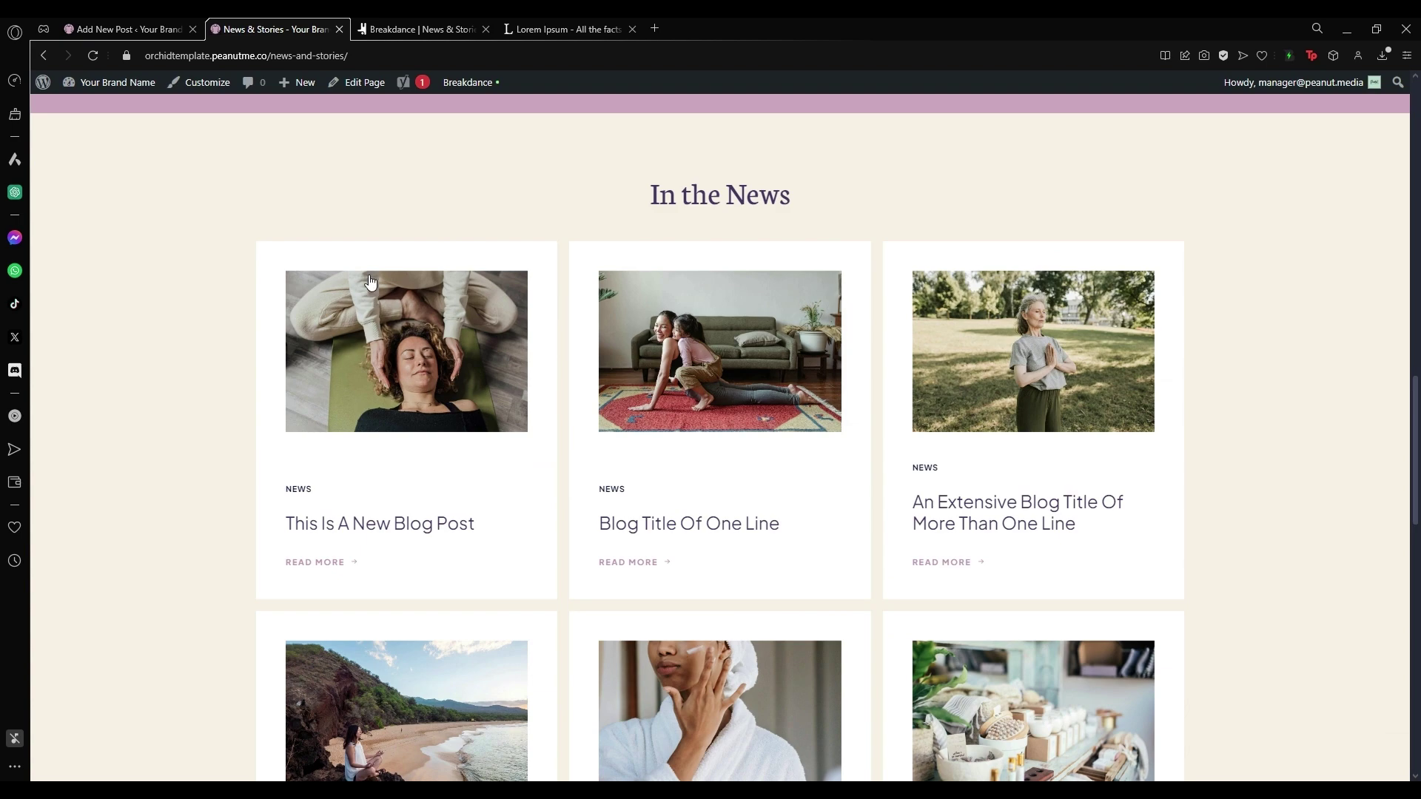
Open the new blog post from the live In the News section and review its featured image, title, body text and subscribe form
{"action": "scroll", "coordinate": [370, 283], "scroll_direction": "down", "scroll_amount": 10}
{"action": "scroll", "coordinate": [370, 284], "scroll_direction": "up", "scroll_amount": 10}
{"action": "left_click", "coordinate": [366, 375]}
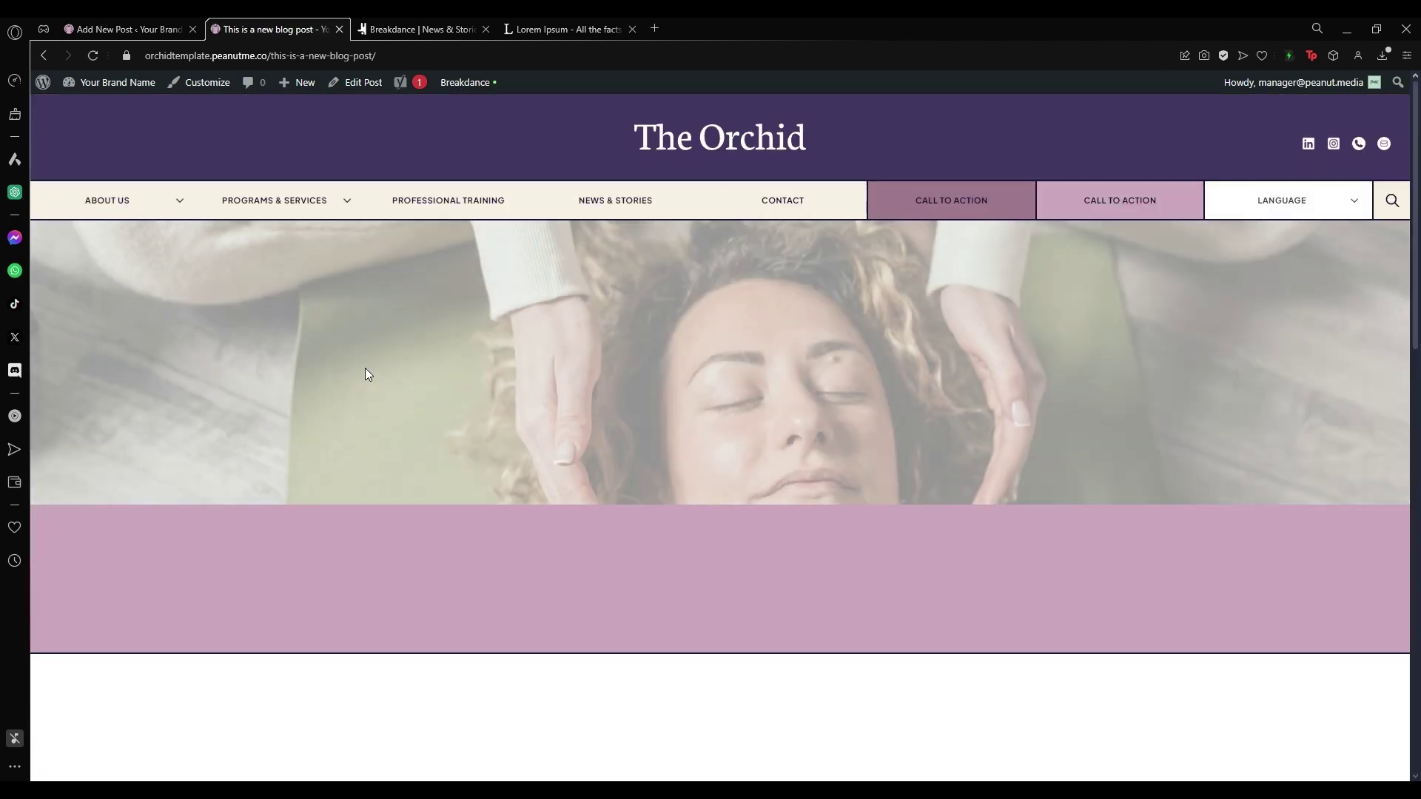
{"action": "scroll", "coordinate": [788, 354], "scroll_direction": "down", "scroll_amount": 9}
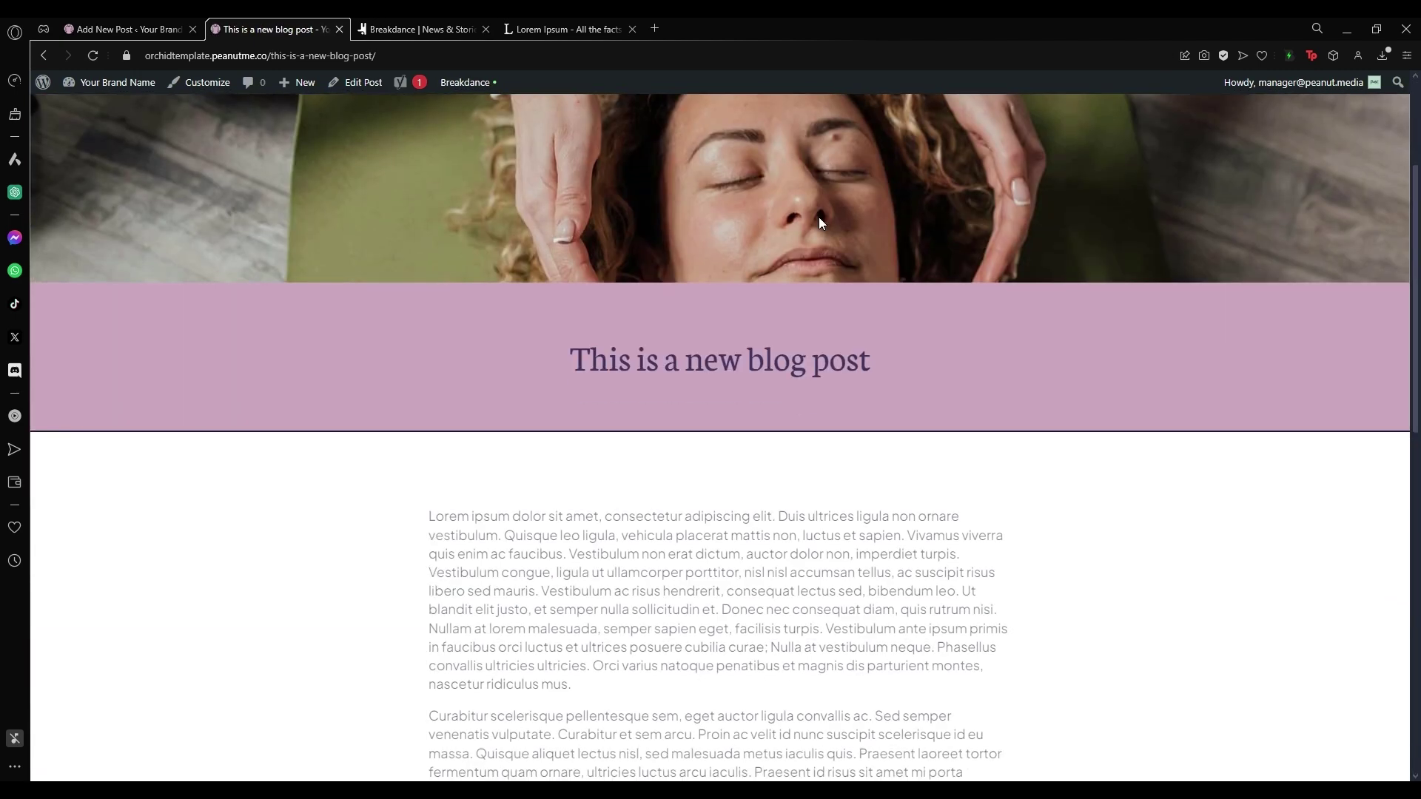
{"action": "scroll", "coordinate": [529, 361], "scroll_direction": "down", "scroll_amount": 4}
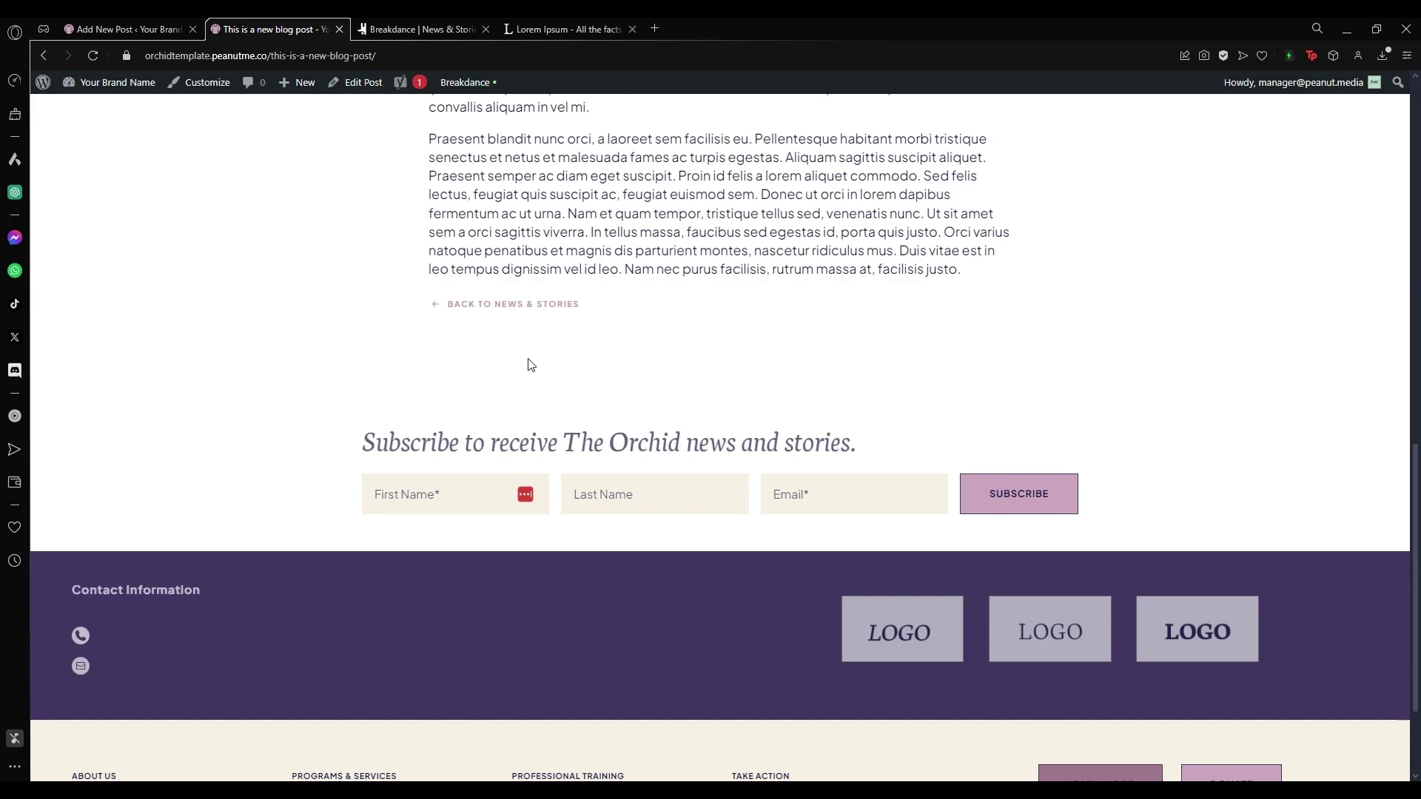
{"action": "scroll", "coordinate": [529, 360], "scroll_direction": "up", "scroll_amount": 10}
{"action": "scroll", "coordinate": [529, 360], "scroll_direction": "down", "scroll_amount": 5}
{"action": "scroll", "coordinate": [529, 360], "scroll_direction": "down", "scroll_amount": 4}
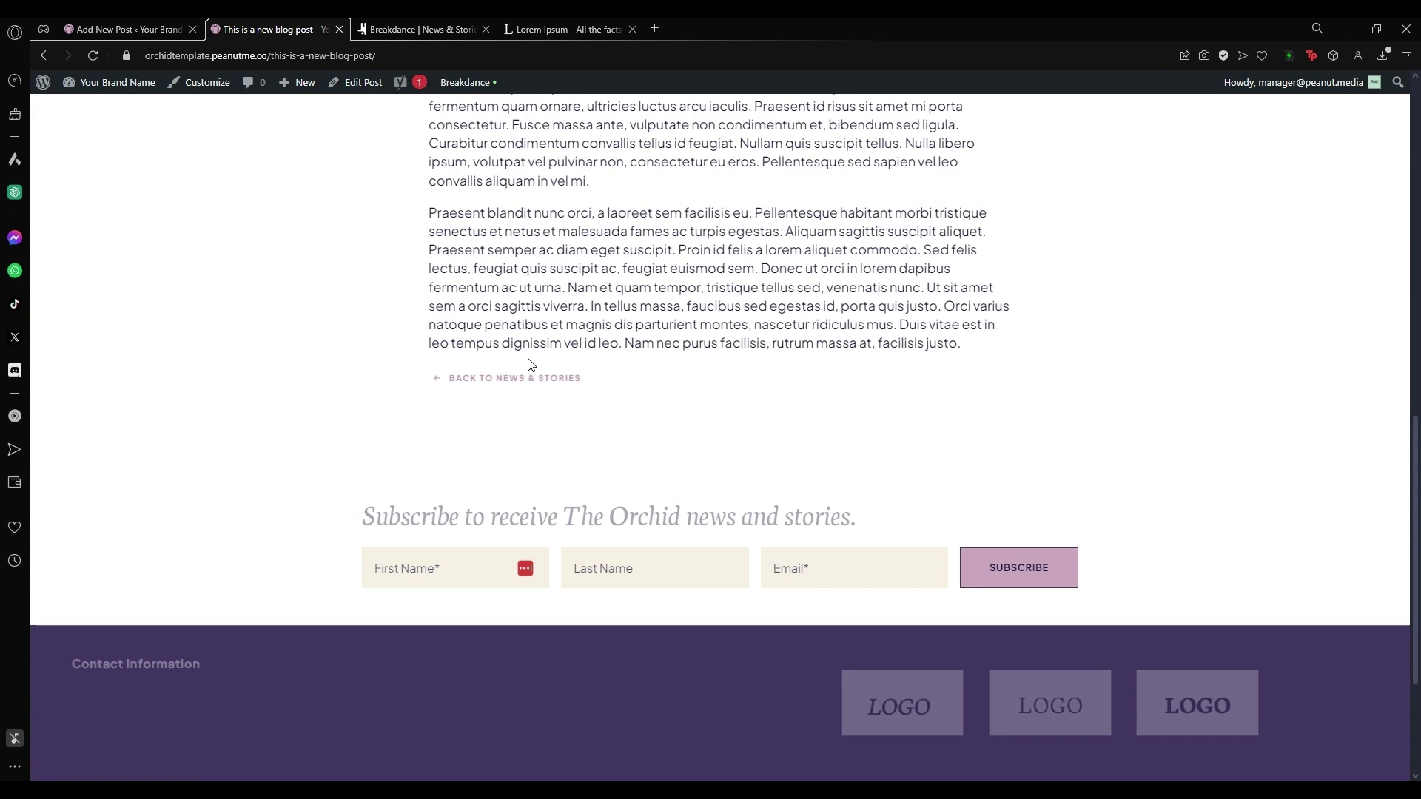
Return from the post to the News & Stories page and view its In the News section
{"action": "left_click", "coordinate": [480, 383]}
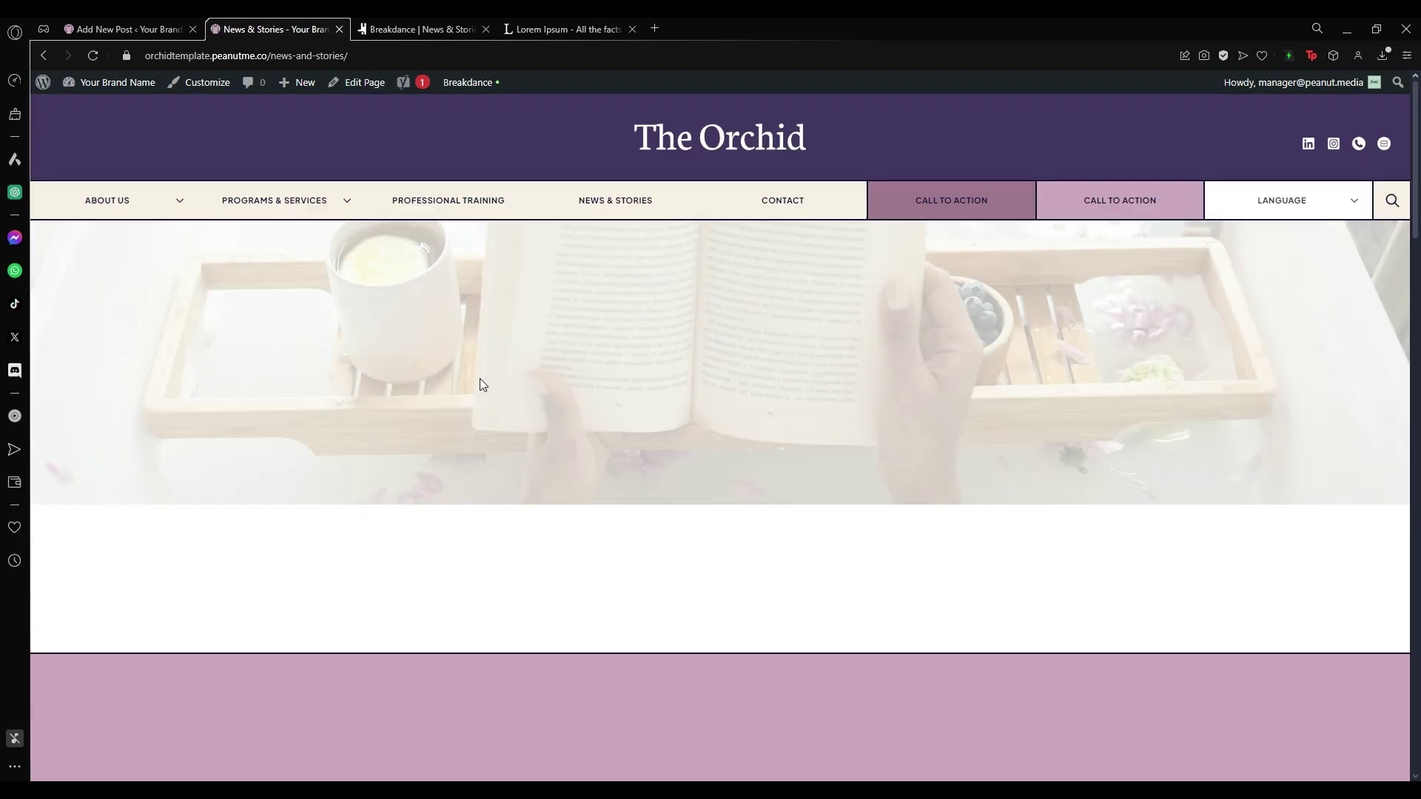
{"action": "scroll", "coordinate": [529, 378], "scroll_direction": "down", "scroll_amount": 8}
{"action": "scroll", "coordinate": [526, 377], "scroll_direction": "down", "scroll_amount": 10}
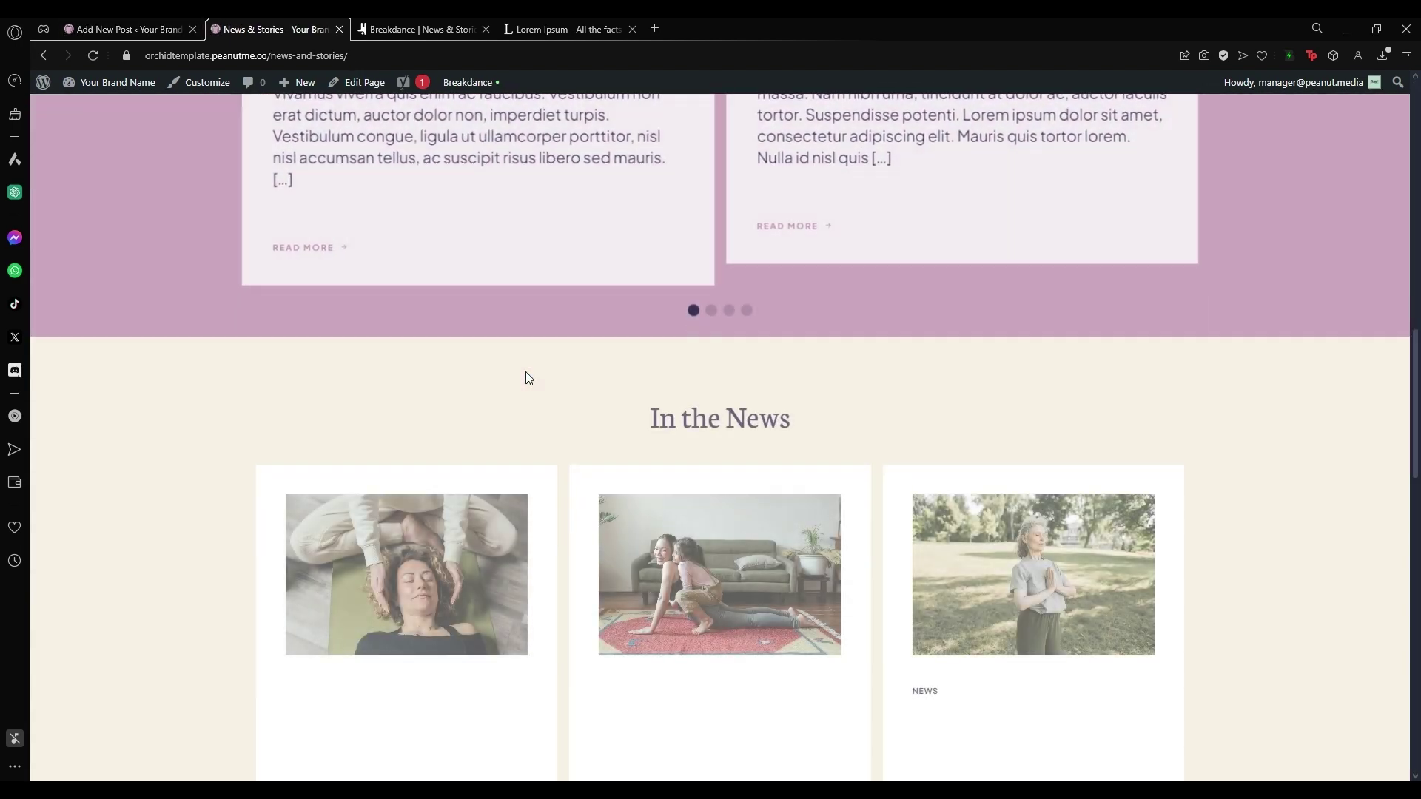
Open the Blog Archive Card global block for editing from the In the News post loop in the News & Stories template
{"action": "left_click", "coordinate": [418, 29]}
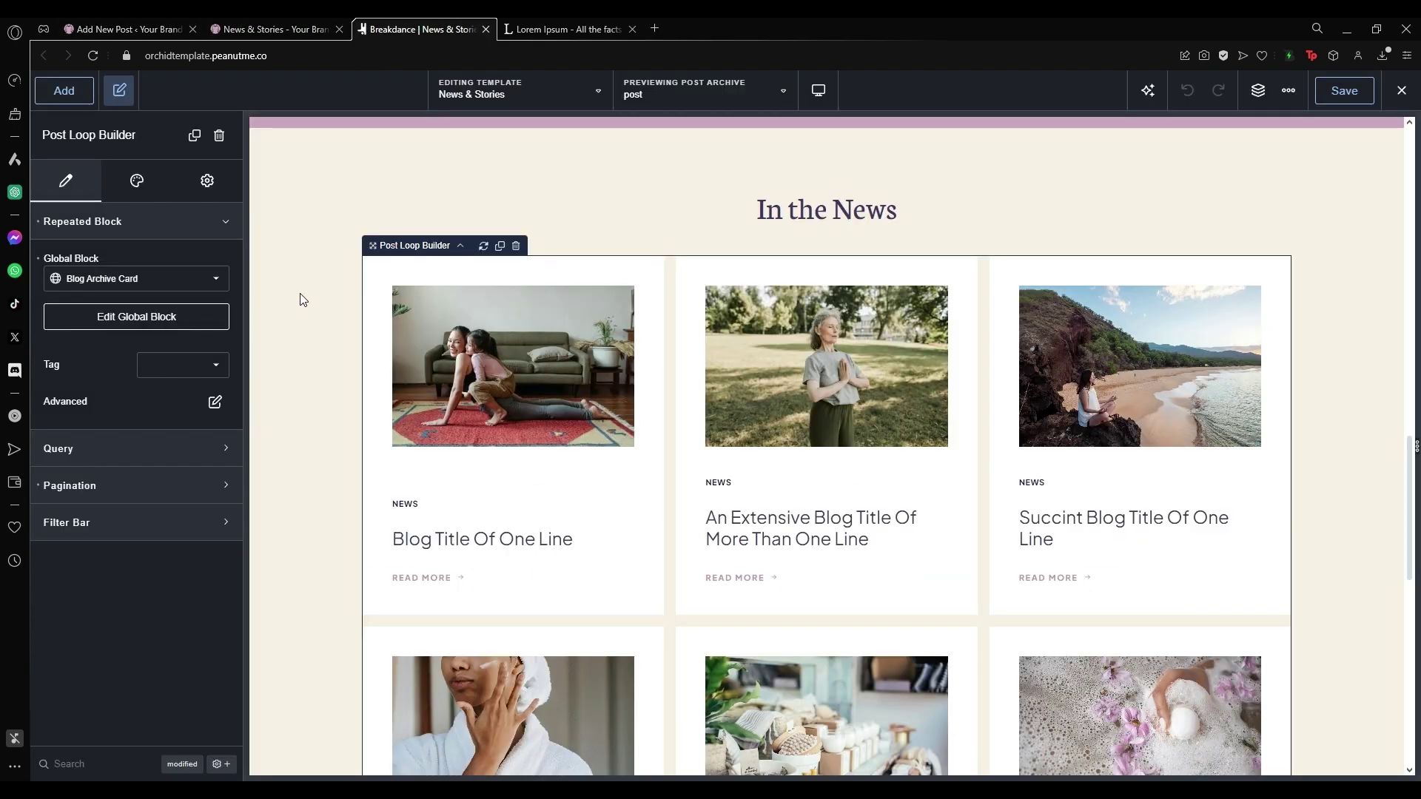
{"action": "left_click", "coordinate": [160, 330]}
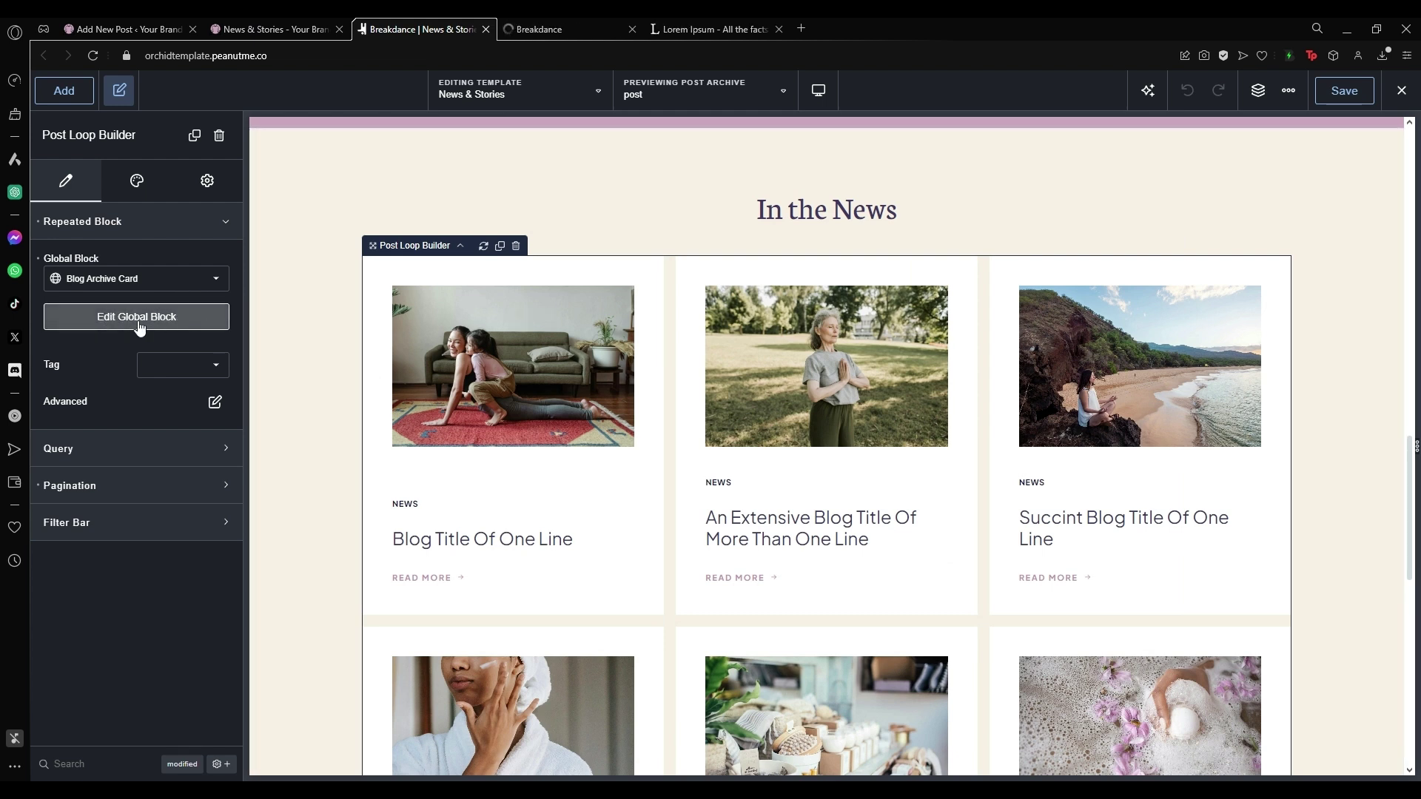
{"action": "left_click", "coordinate": [271, 28]}
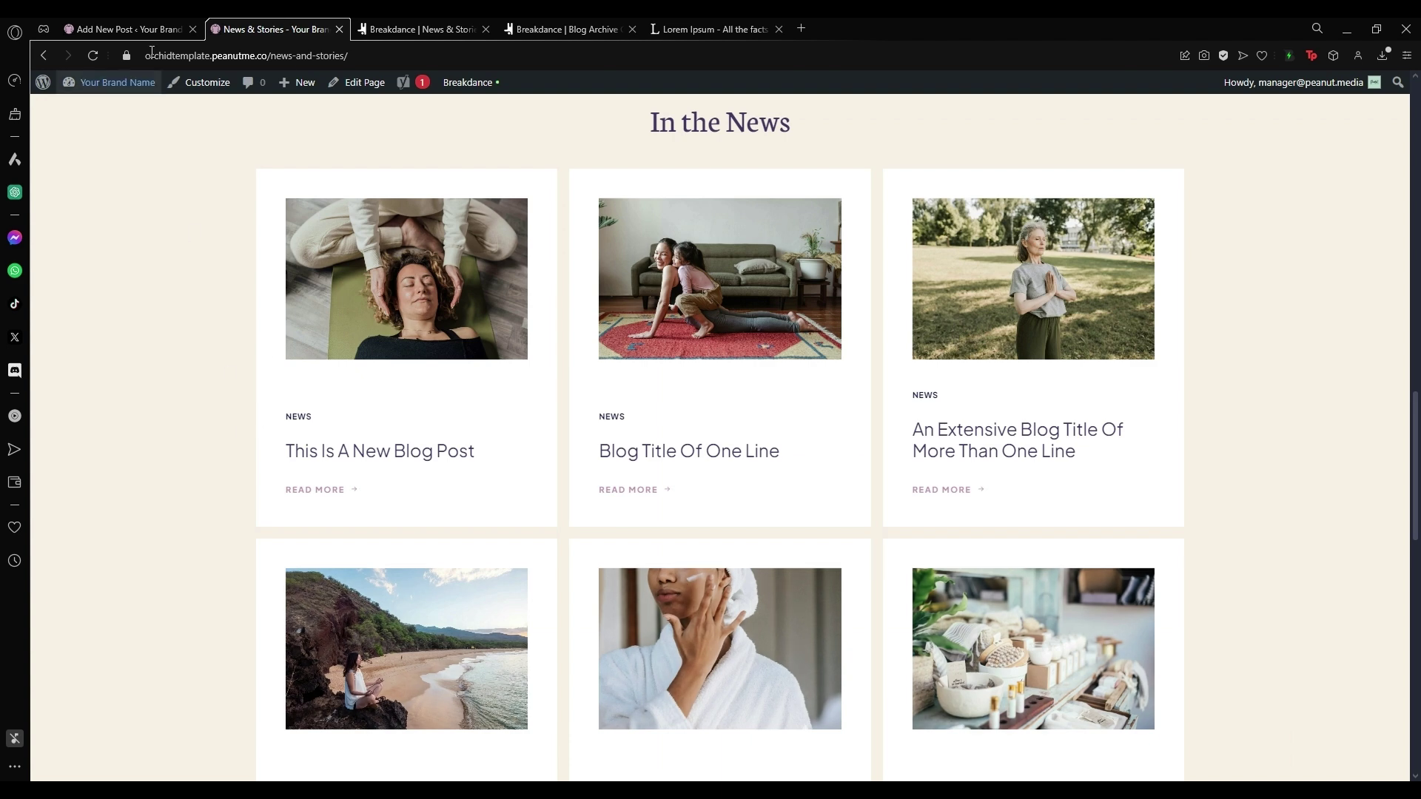
{"action": "left_click", "coordinate": [126, 29]}
{"action": "left_click", "coordinate": [270, 29]}
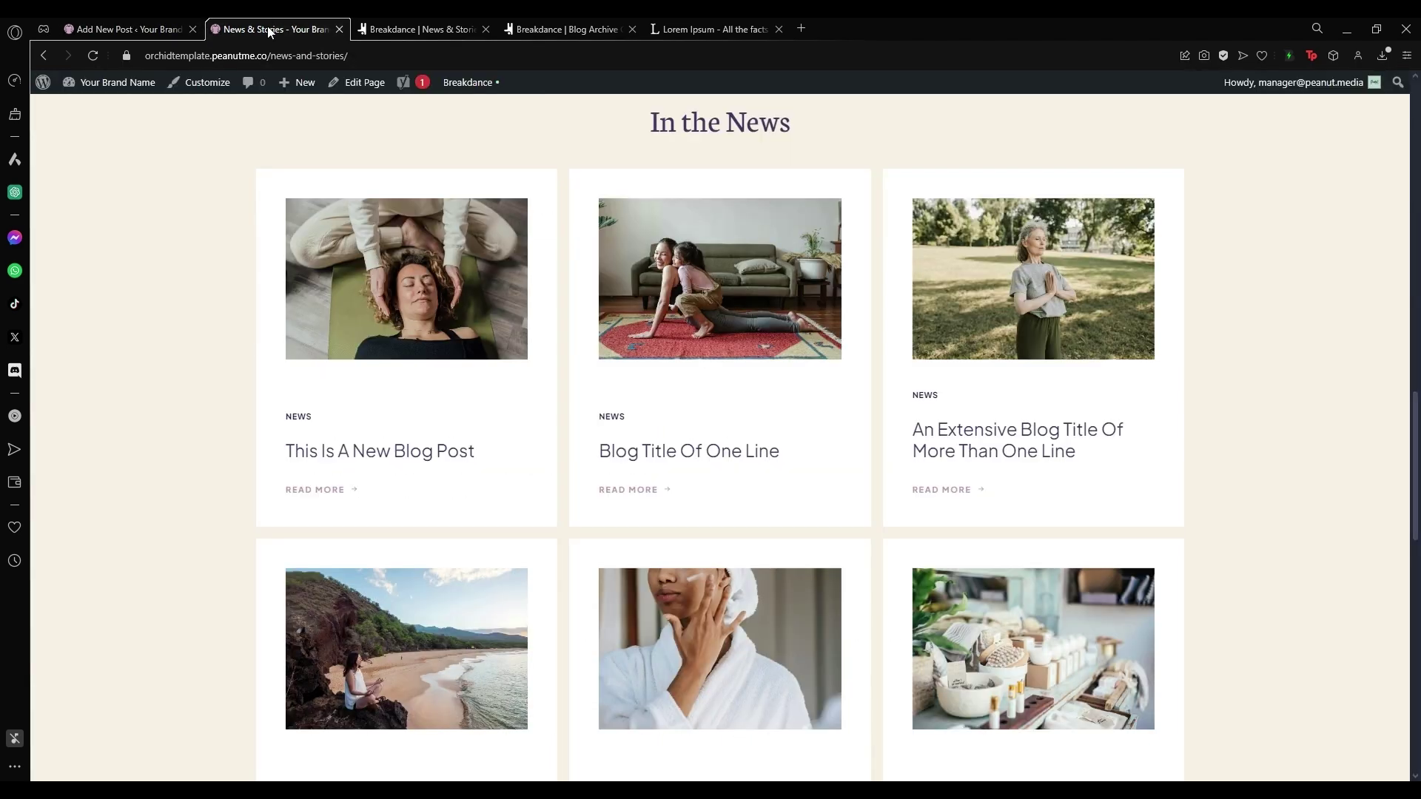
Leave the post editor and open Breakdance's Global Blocks list to locate the Blog Archive Card
{"action": "left_click", "coordinate": [127, 27]}
{"action": "left_click", "coordinate": [54, 93]}
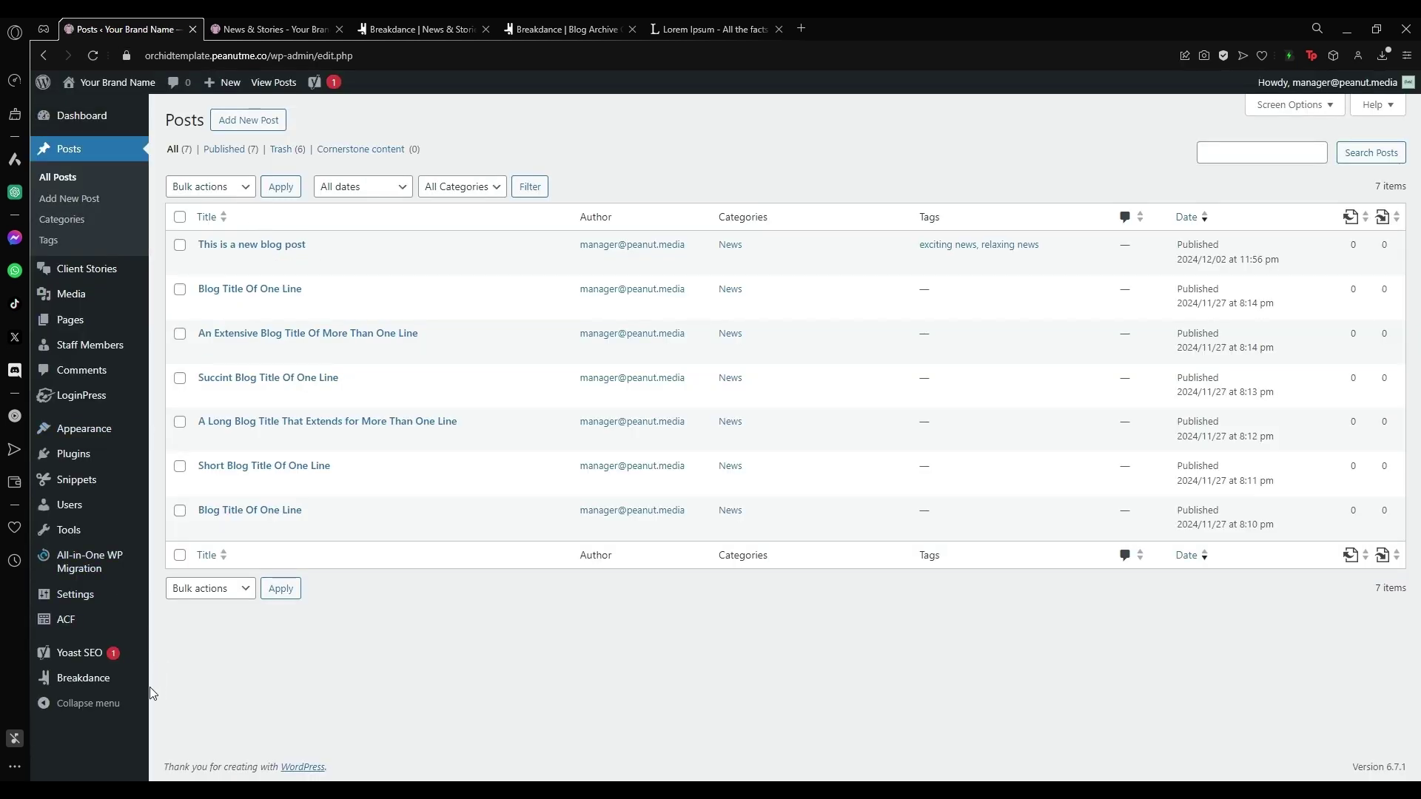
{"action": "mouse_move", "coordinate": [94, 684]}
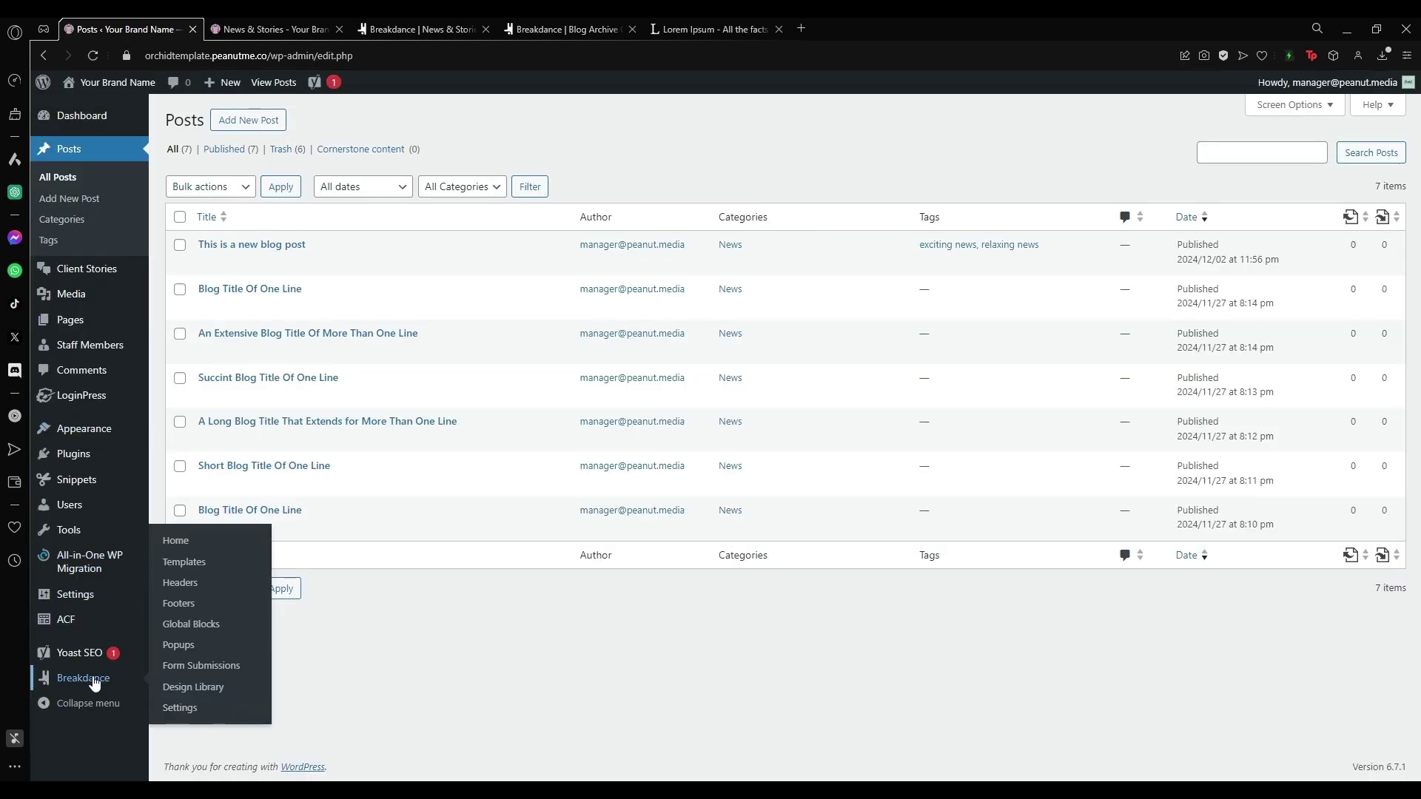
{"action": "left_click", "coordinate": [184, 562]}
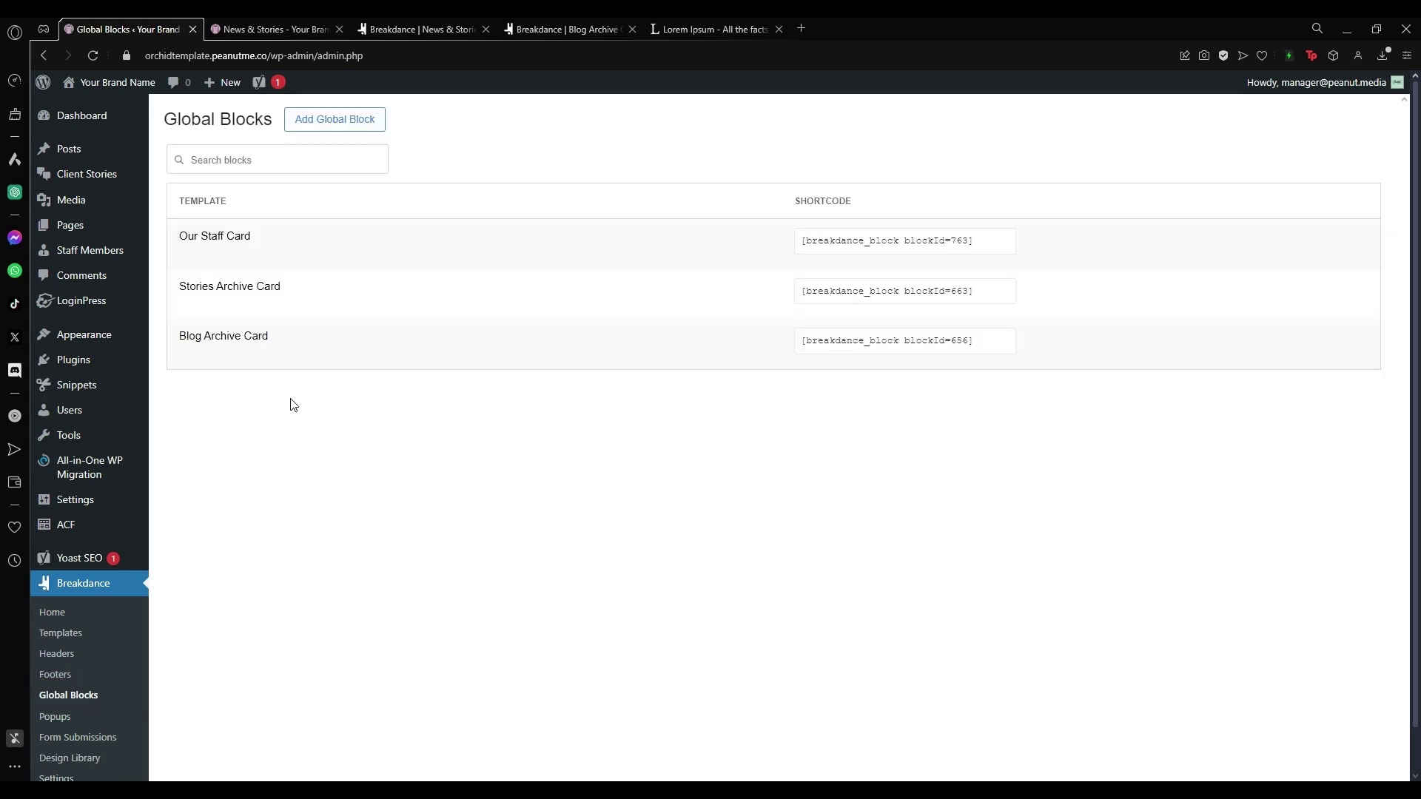
{"action": "mouse_move", "coordinate": [248, 354]}
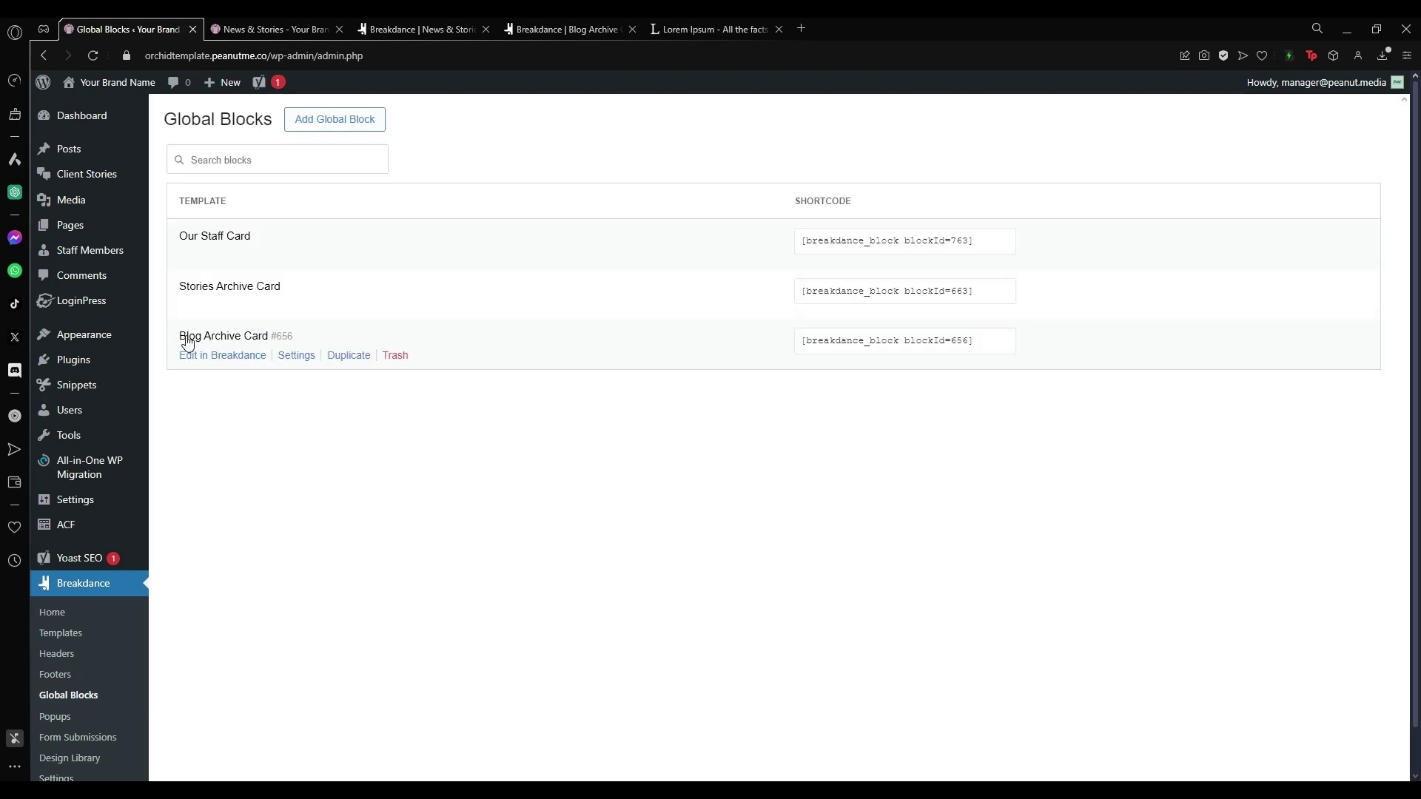
Inspect the dynamic content of the Blog Archive Card's image, category text and heading elements, with the element structure displayed
{"action": "left_click", "coordinate": [585, 24]}
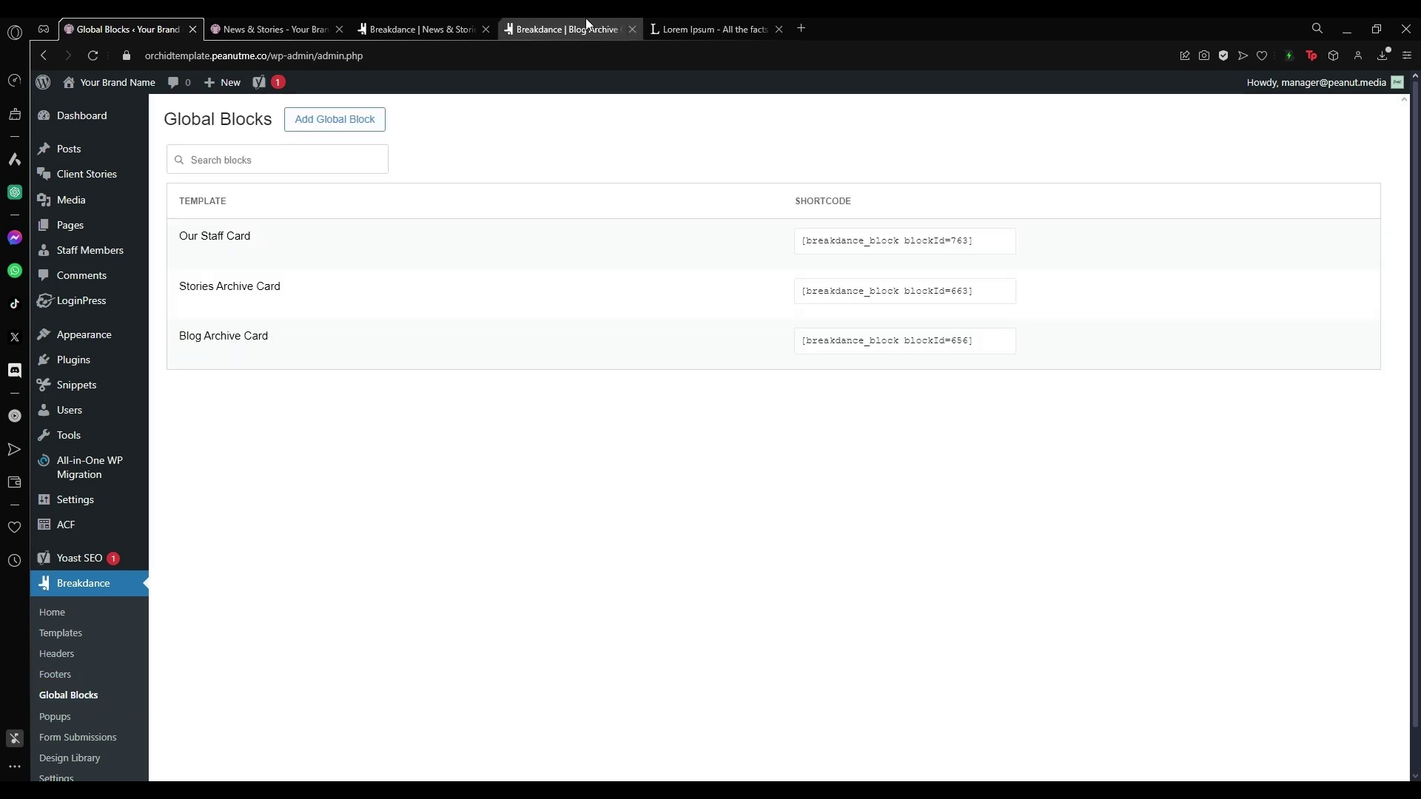
{"action": "scroll", "coordinate": [673, 382], "scroll_direction": "down", "scroll_amount": 5}
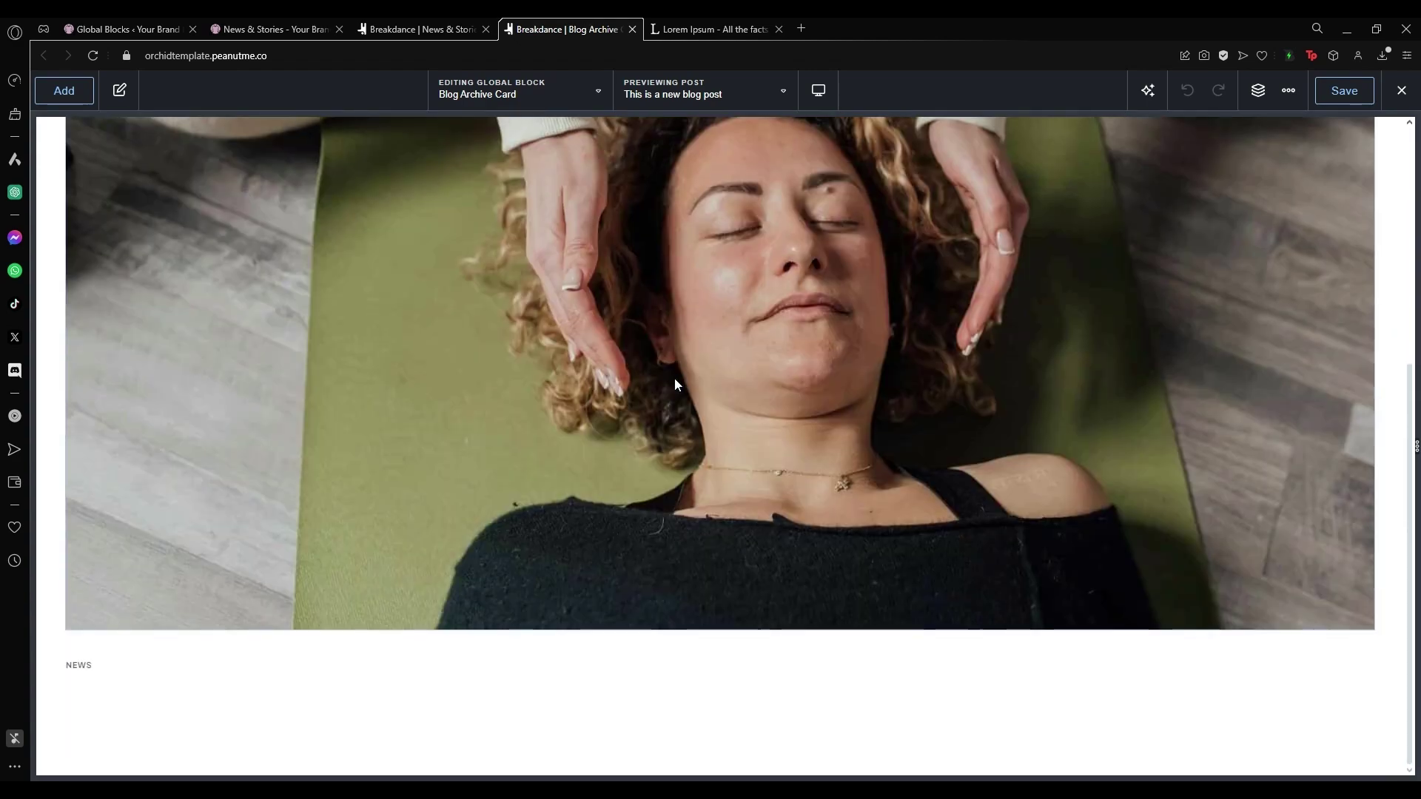
{"action": "left_click", "coordinate": [716, 368]}
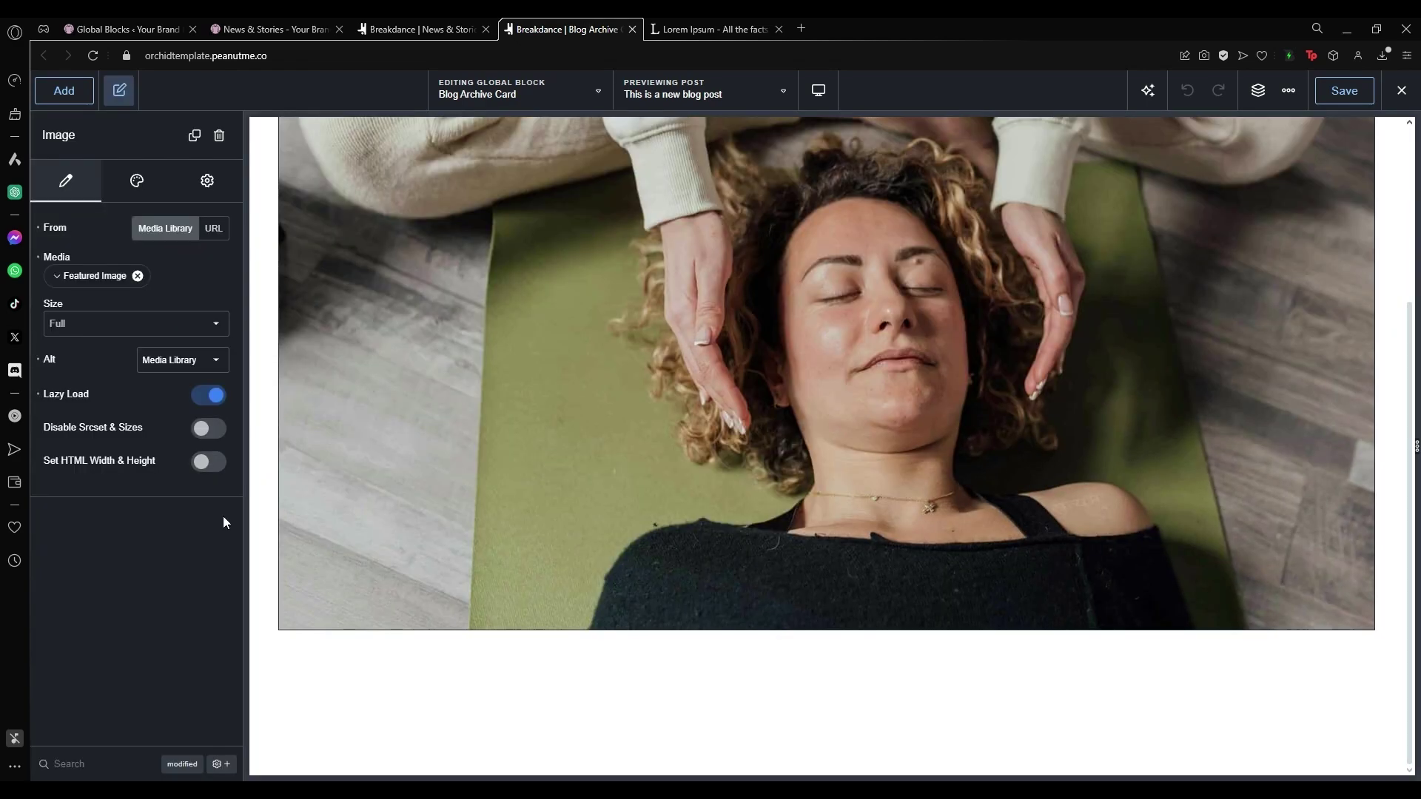
{"action": "left_click", "coordinate": [1255, 93]}
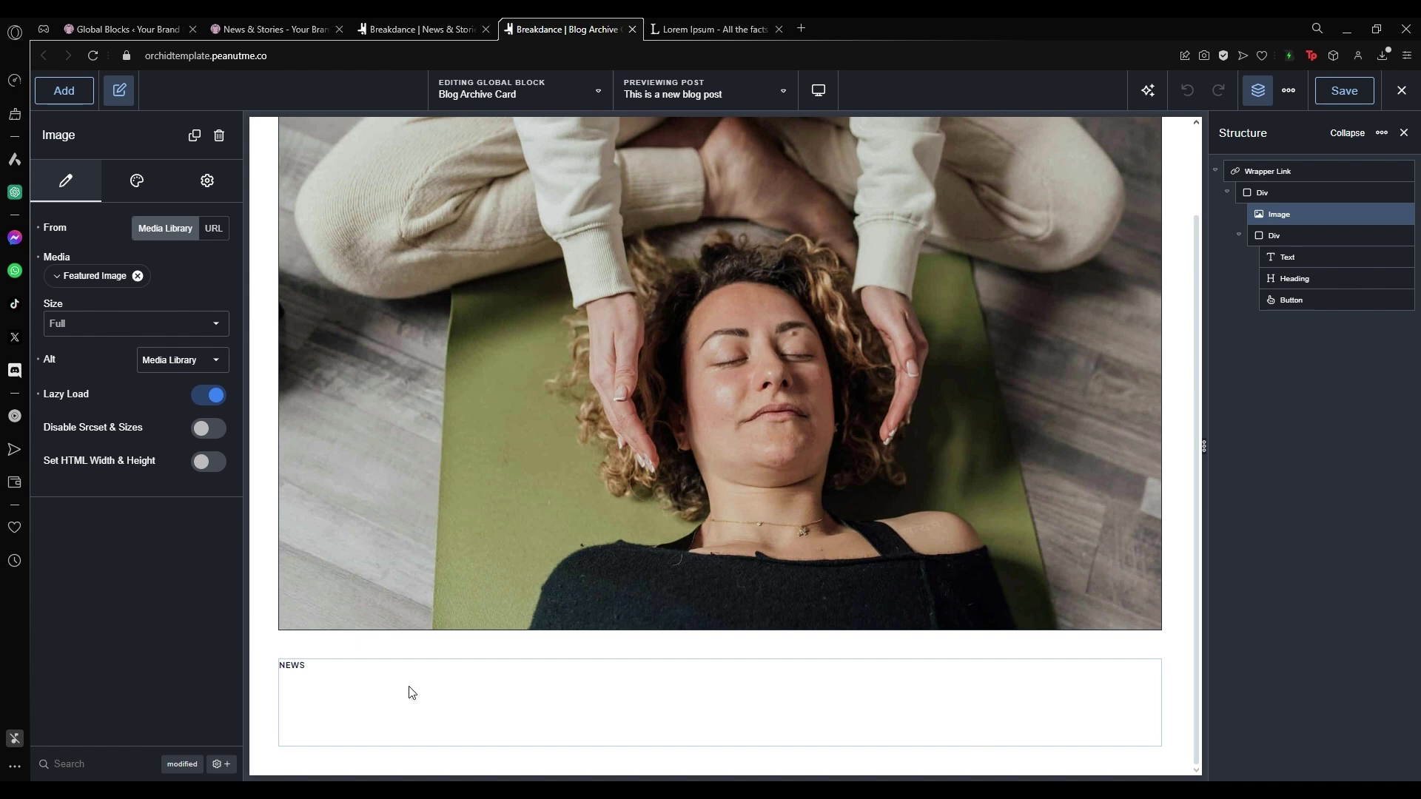
{"action": "left_click", "coordinate": [412, 693]}
{"action": "left_click", "coordinate": [293, 669]}
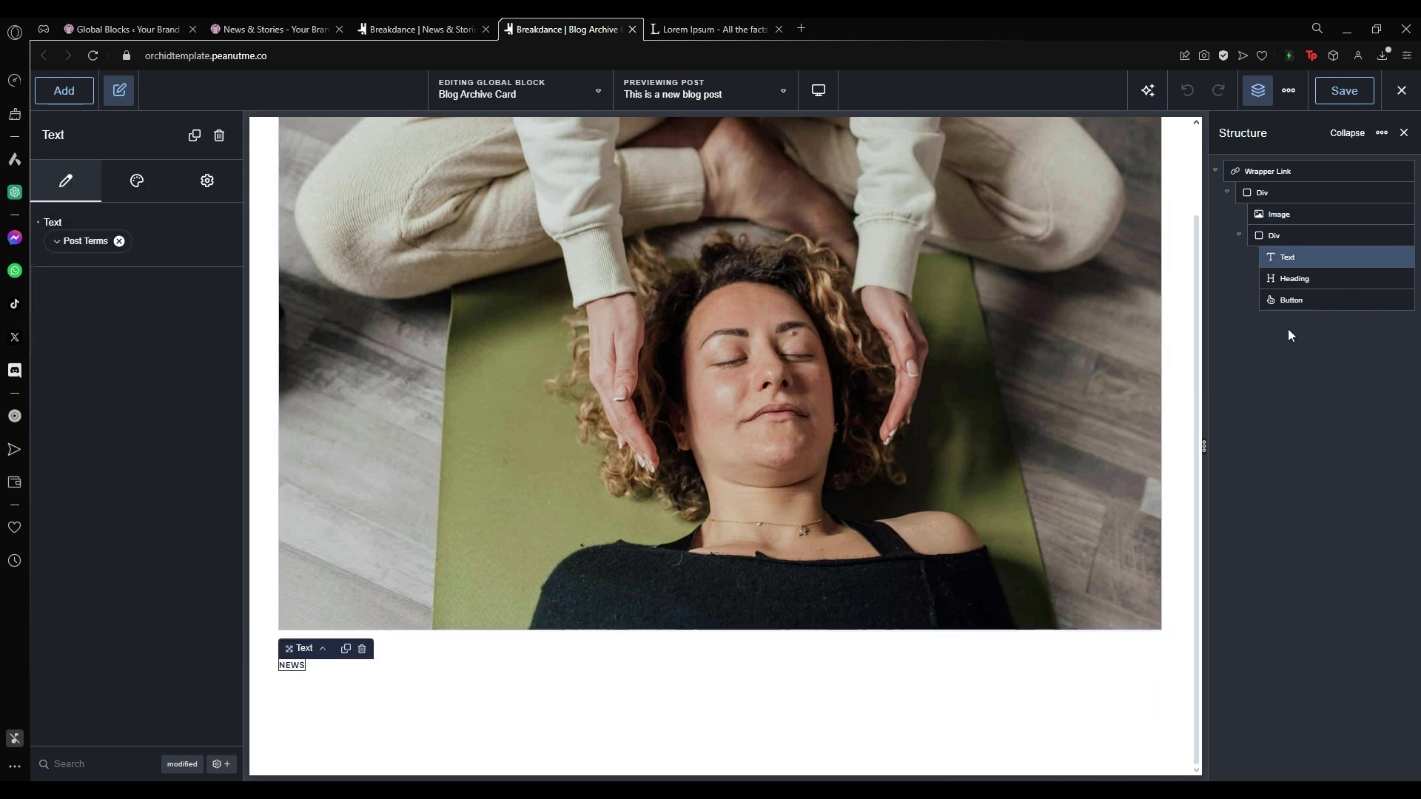
{"action": "left_click", "coordinate": [1307, 278]}
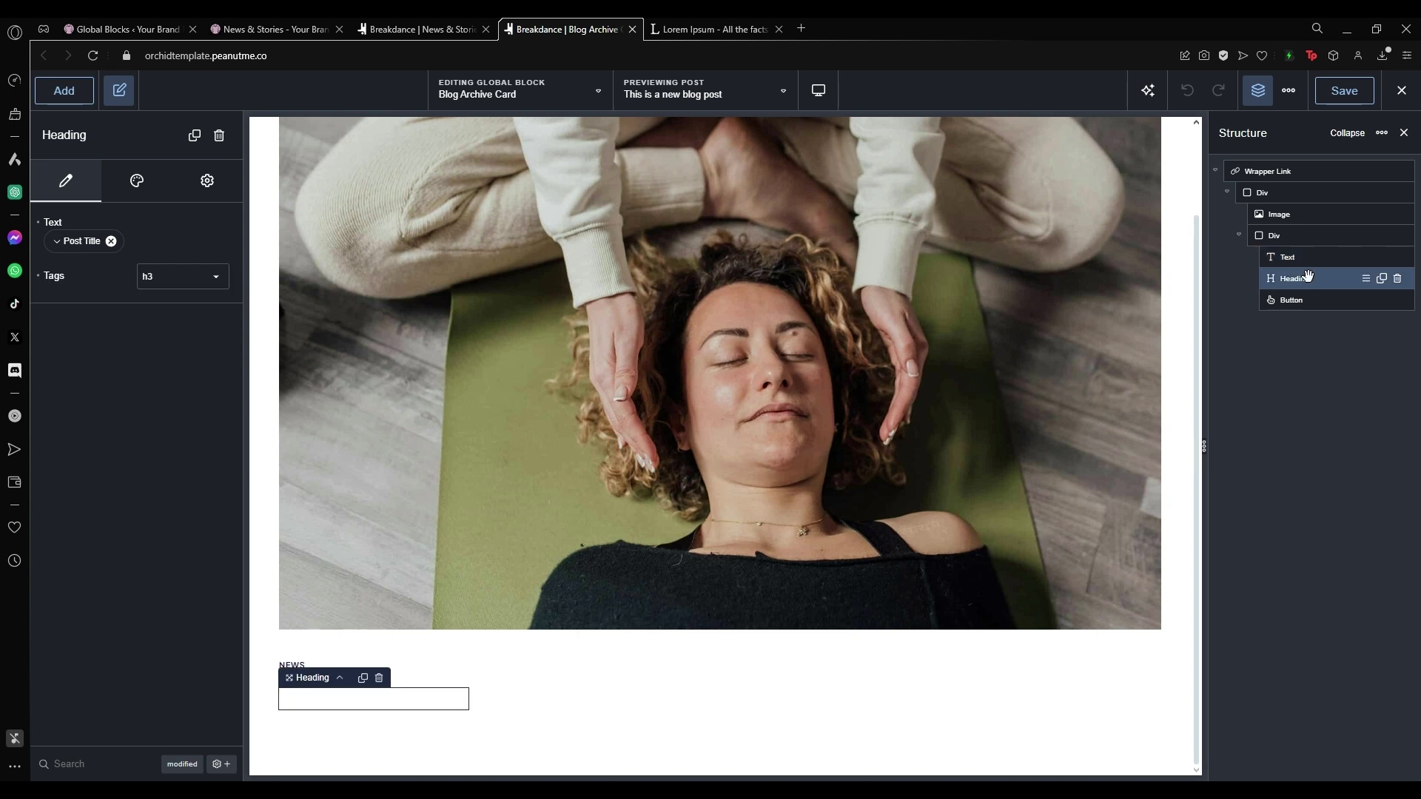
Examine the entrance animation settings of the Blog Archive Card's heading
{"action": "left_click", "coordinate": [208, 182]}
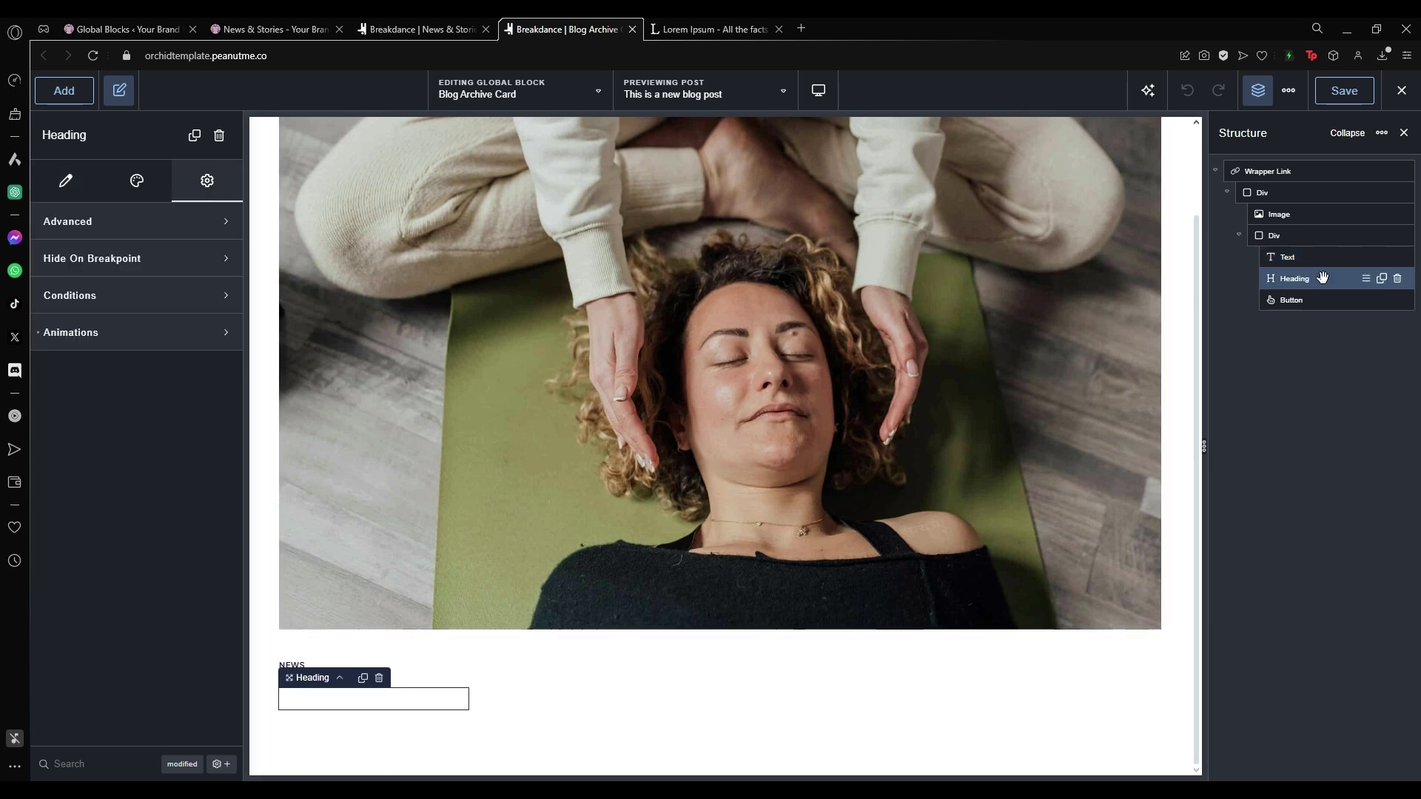
{"action": "left_click", "coordinate": [105, 338]}
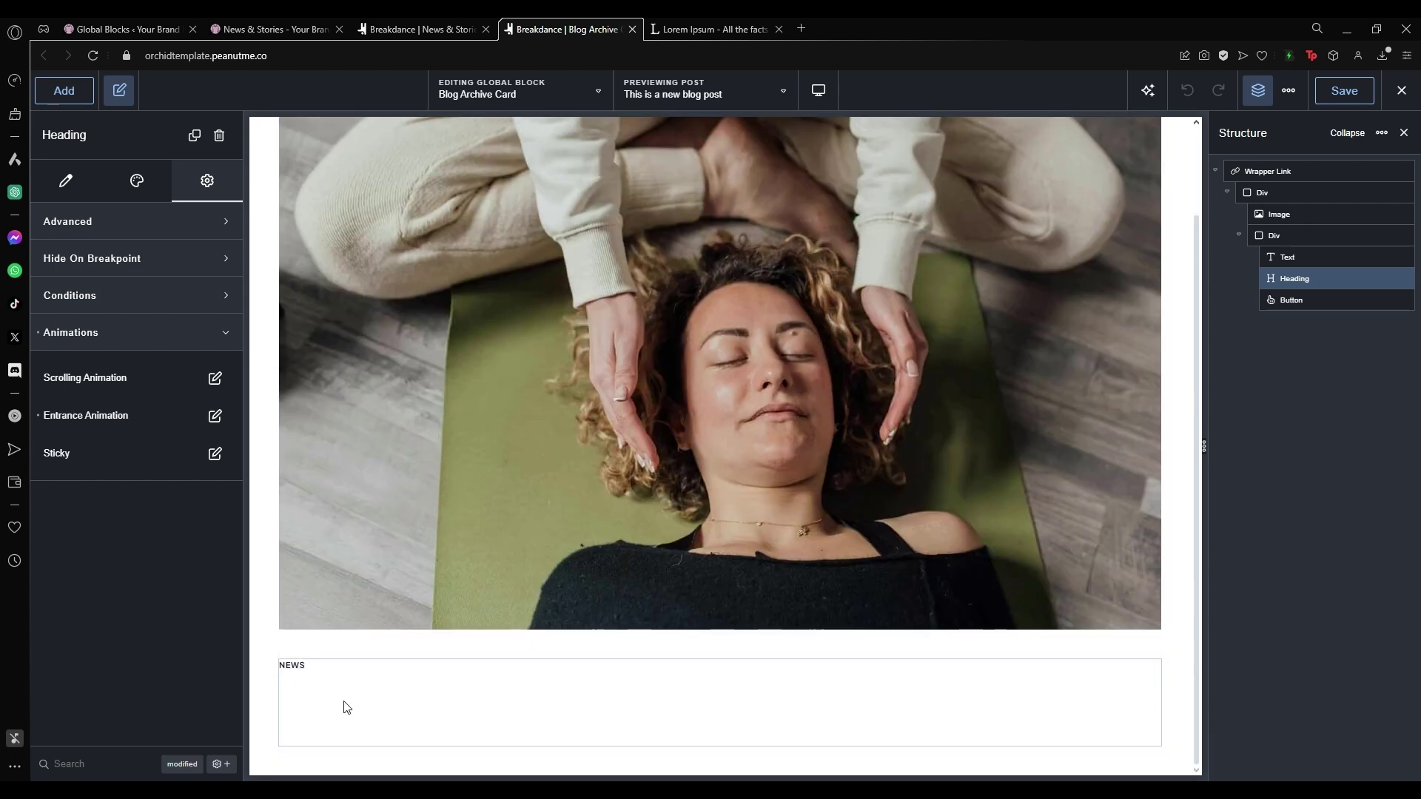
{"action": "left_click", "coordinate": [214, 416]}
{"action": "left_click", "coordinate": [232, 444]}
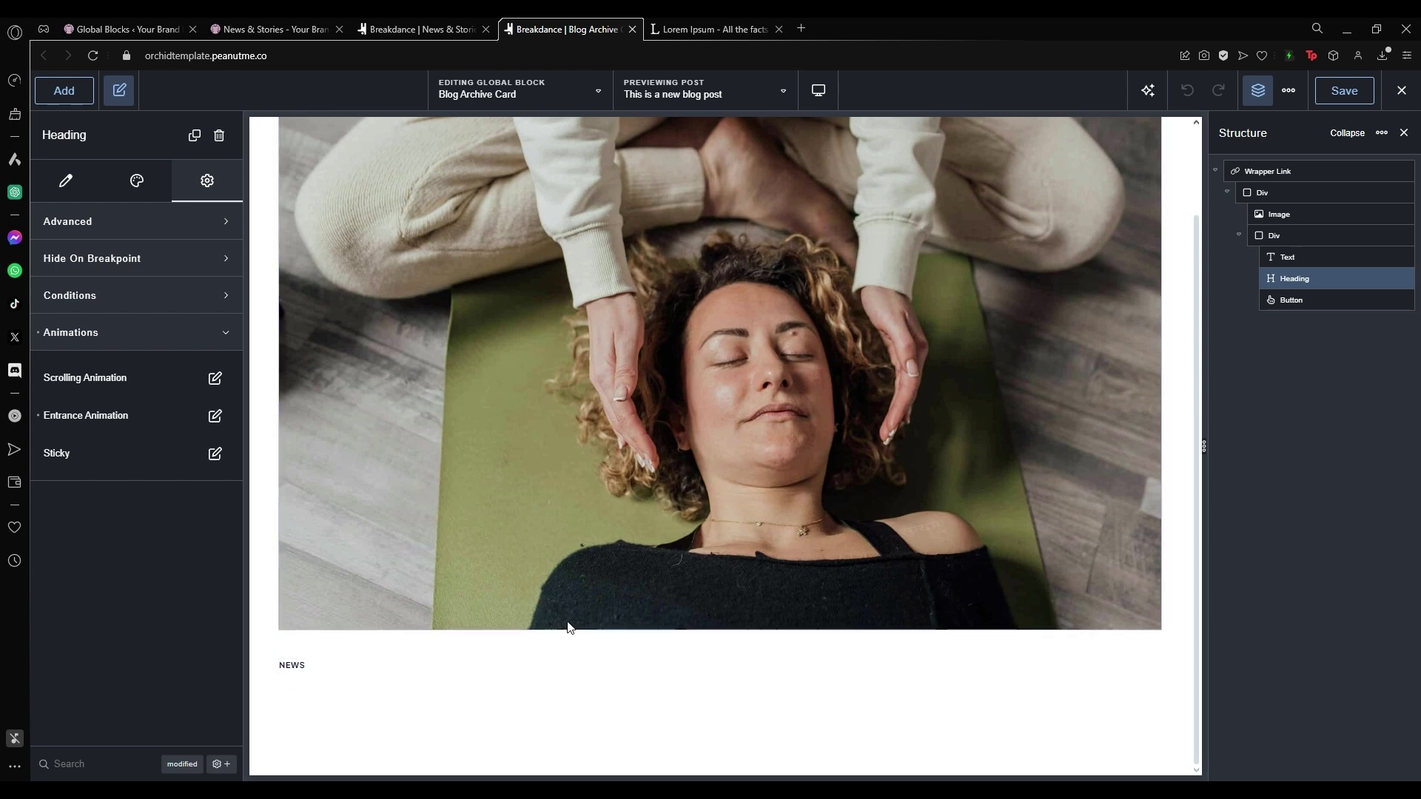
{"action": "left_click", "coordinate": [422, 721]}
Review the In the News cards in the News & Stories template, and reload the live page to compare them
{"action": "left_click", "coordinate": [415, 29]}
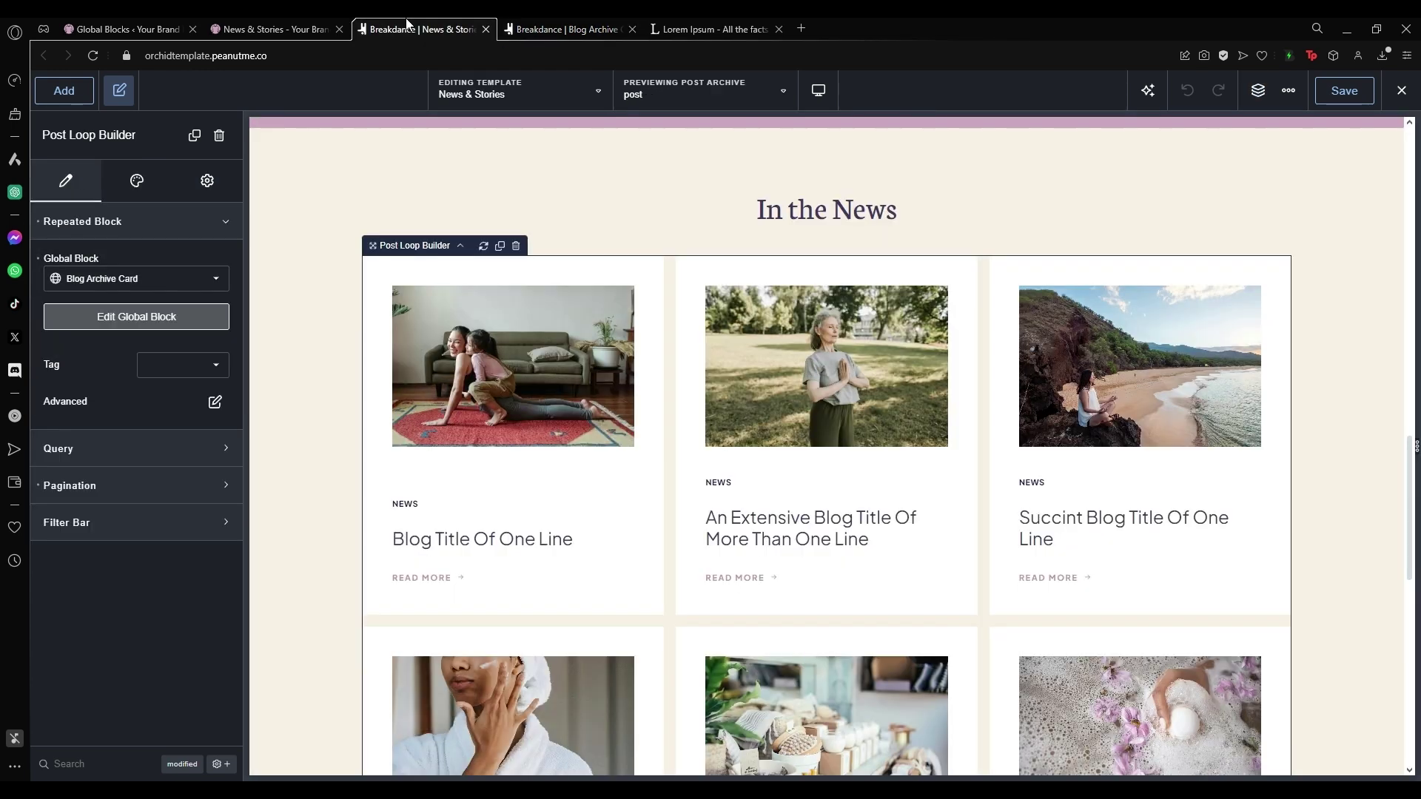
{"action": "scroll", "coordinate": [558, 466], "scroll_direction": "down", "scroll_amount": 2}
{"action": "left_click", "coordinate": [270, 29]}
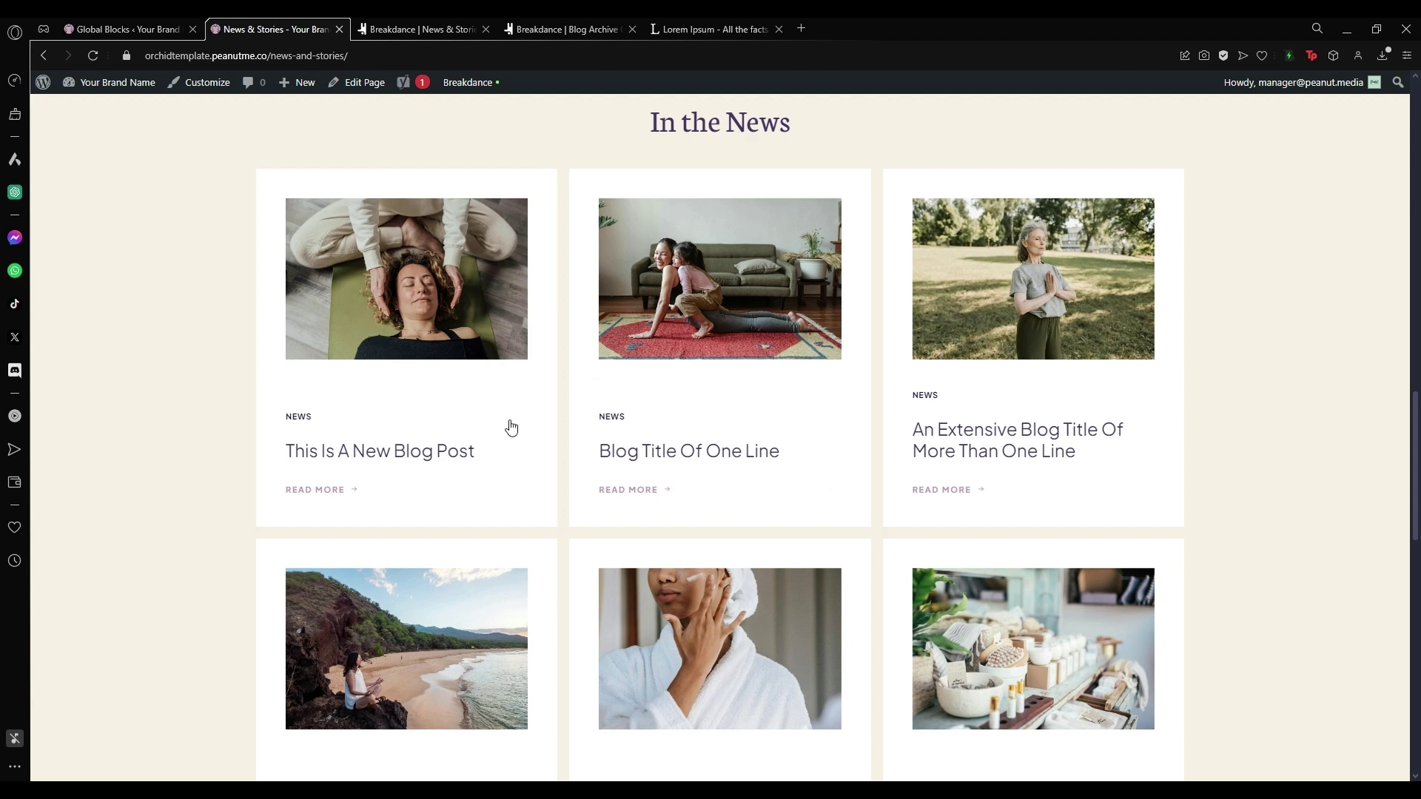
{"action": "key", "text": "F5"}
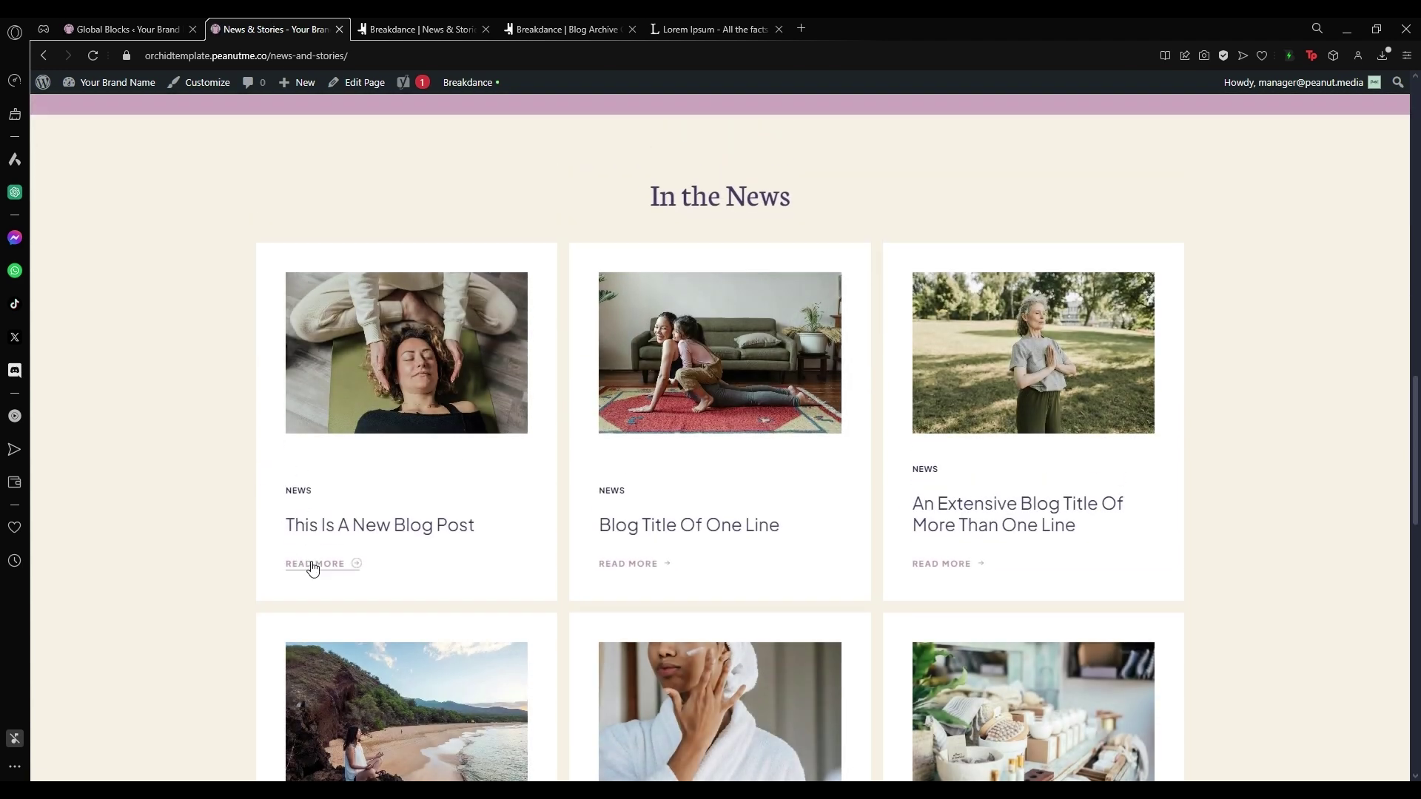
Set the Blog Archive Card heading's typography color to the Text swatch (#14143D), save the block, and check the live News & Stories page
{"action": "left_click", "coordinate": [574, 22]}
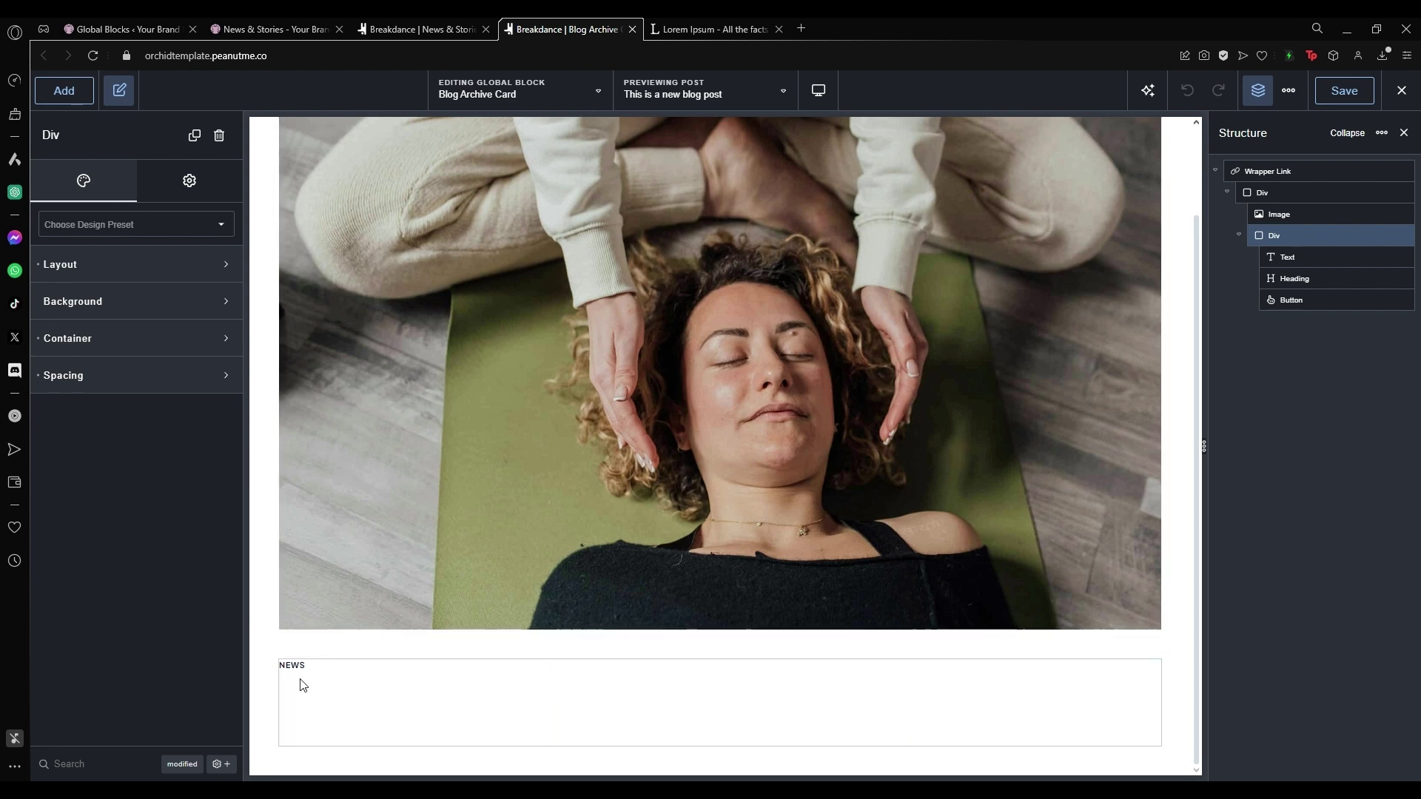
{"action": "left_click", "coordinate": [1294, 278]}
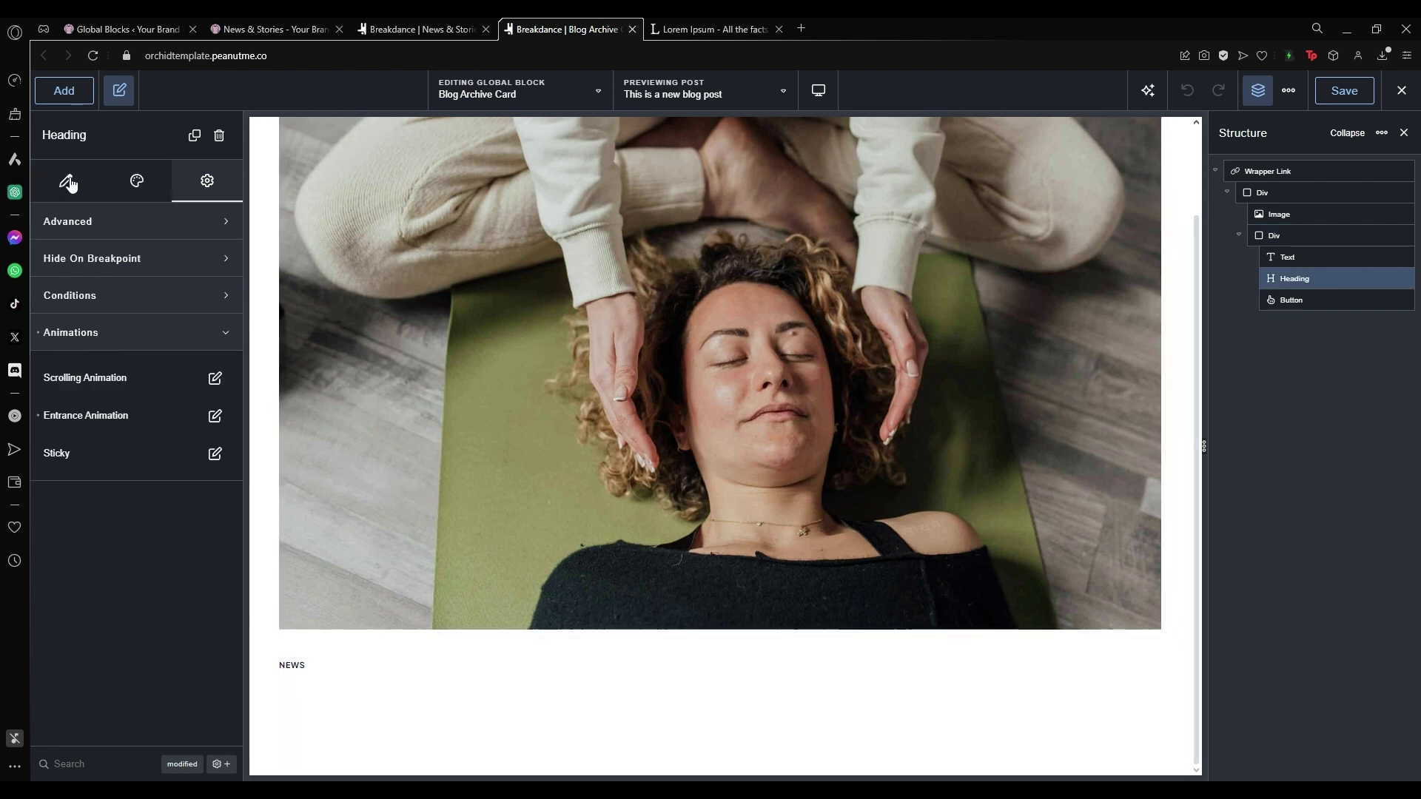
{"action": "left_click", "coordinate": [138, 181]}
{"action": "left_click", "coordinate": [126, 268]}
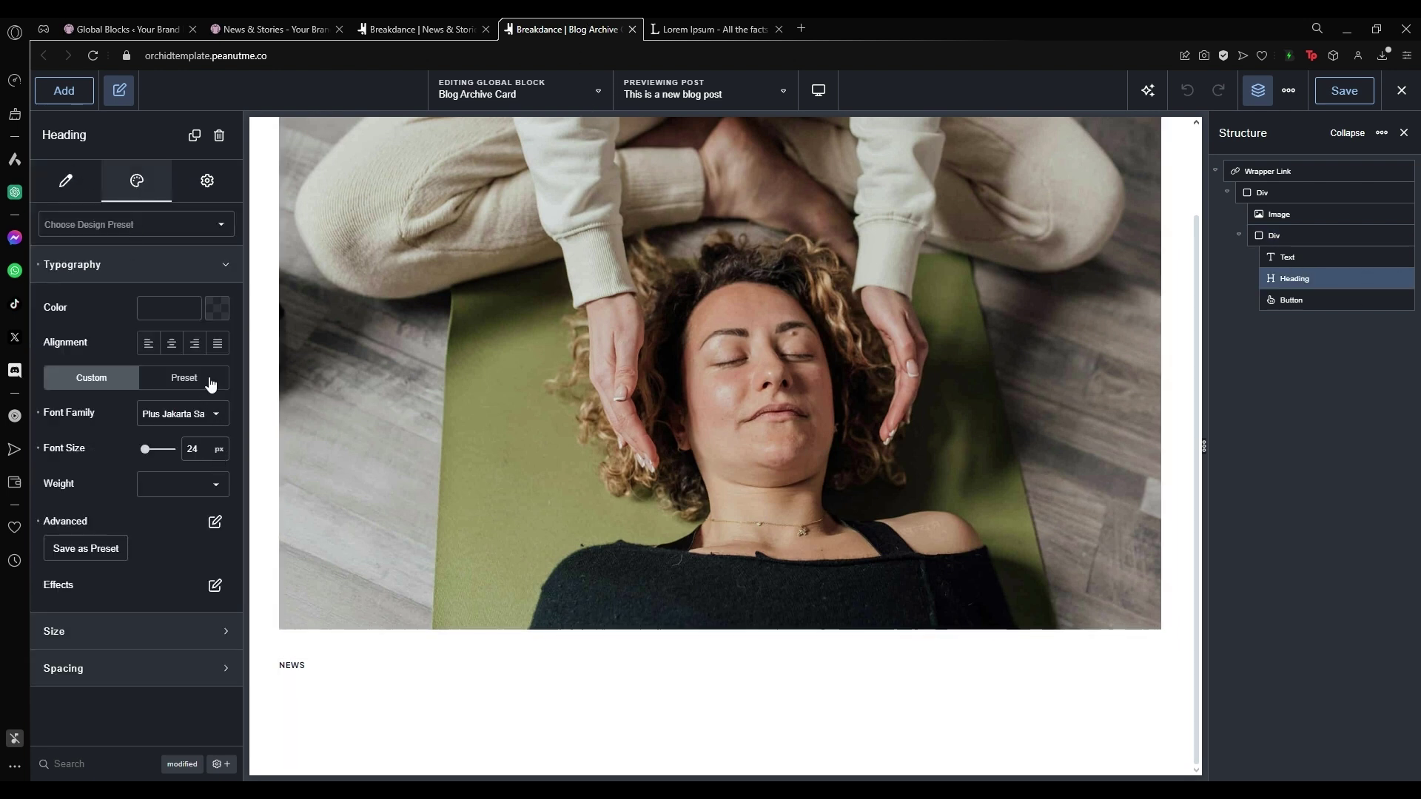
{"action": "left_click", "coordinate": [217, 309]}
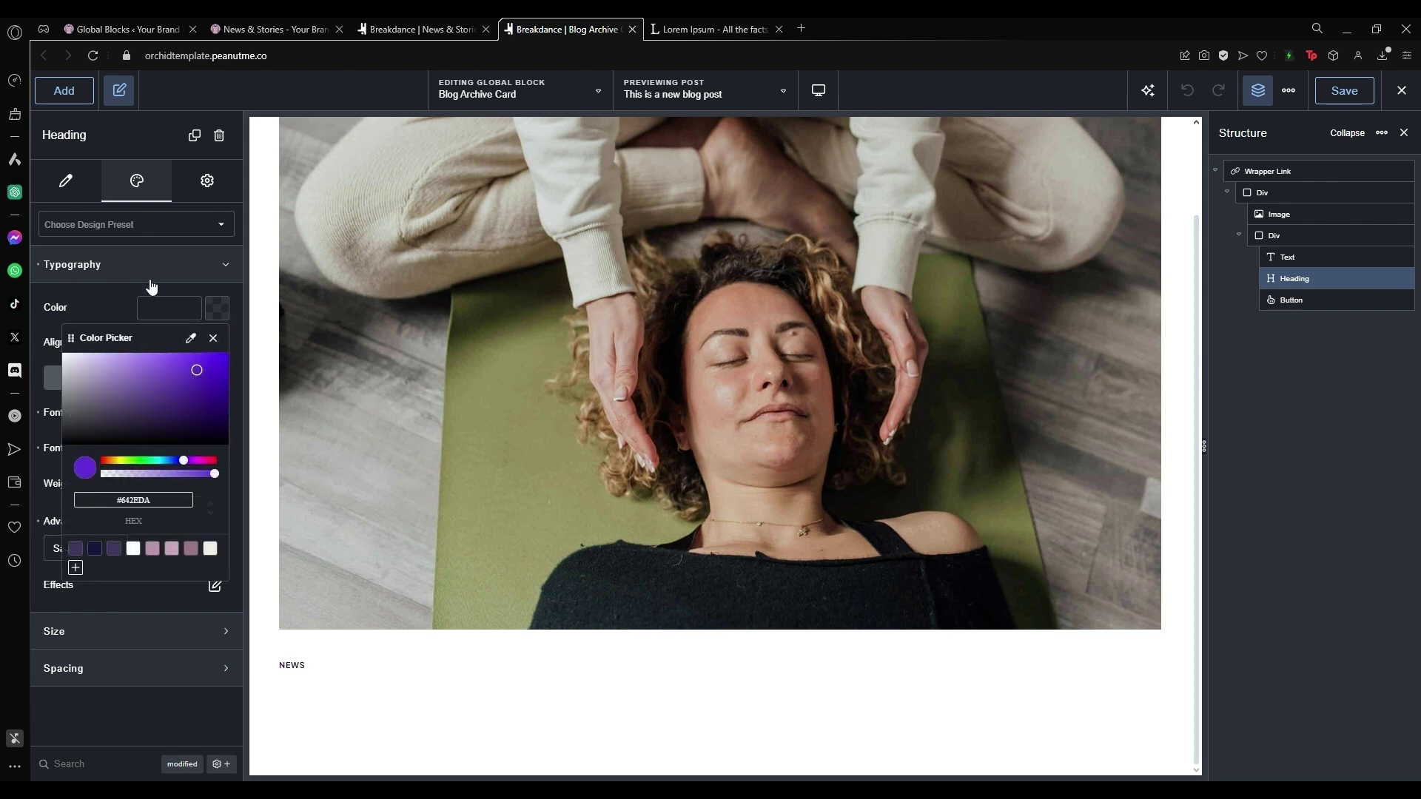
{"action": "left_click", "coordinate": [95, 548]}
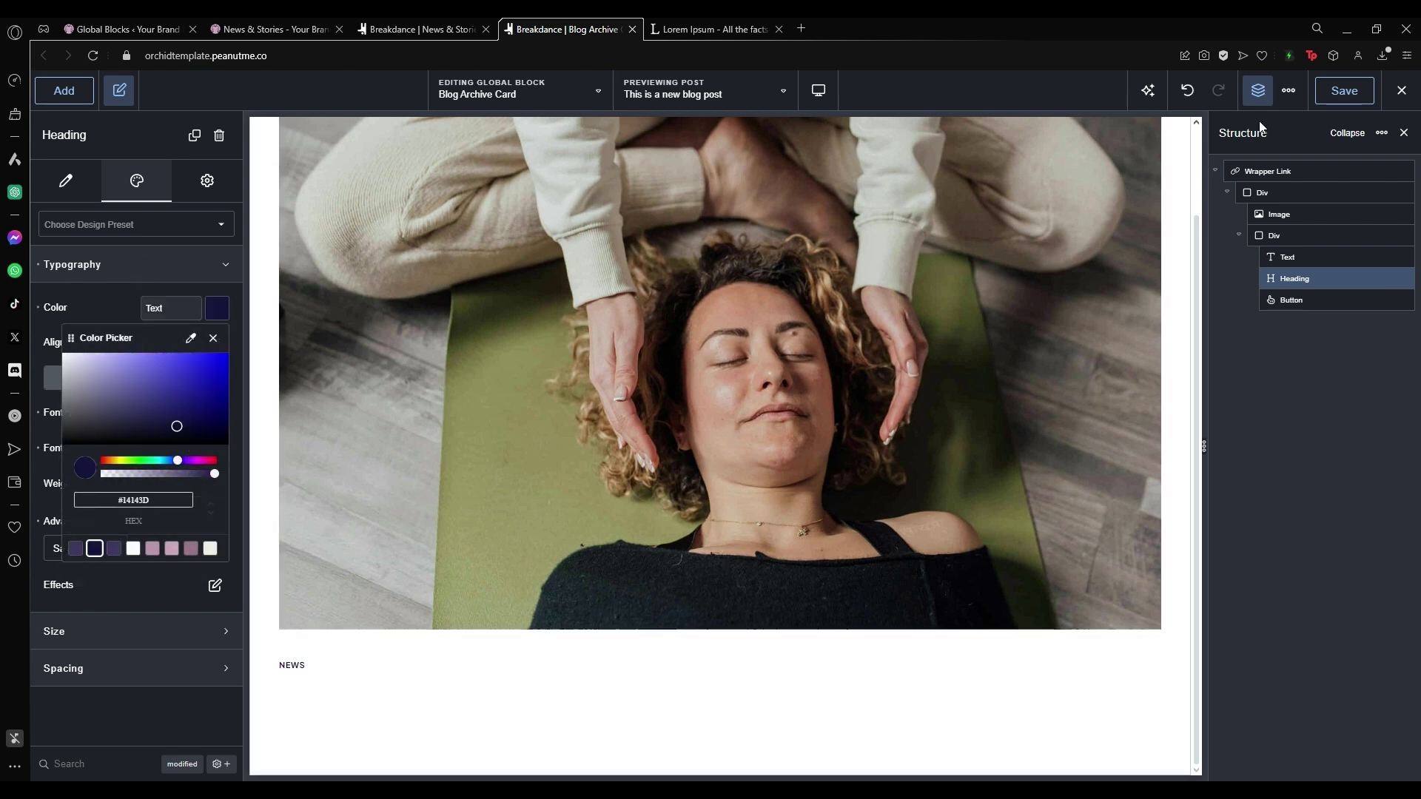
{"action": "left_click", "coordinate": [1369, 89]}
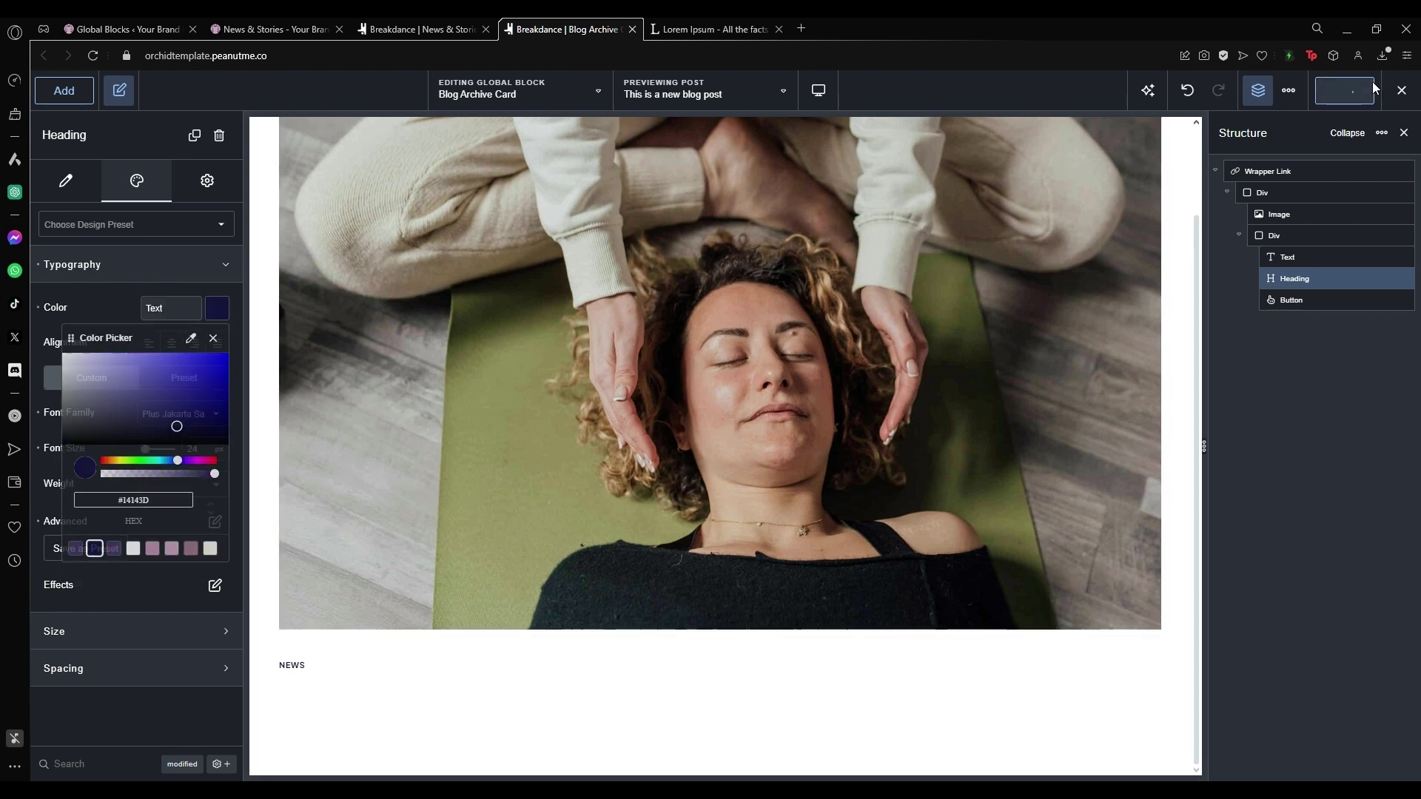
{"action": "left_click", "coordinate": [244, 24]}
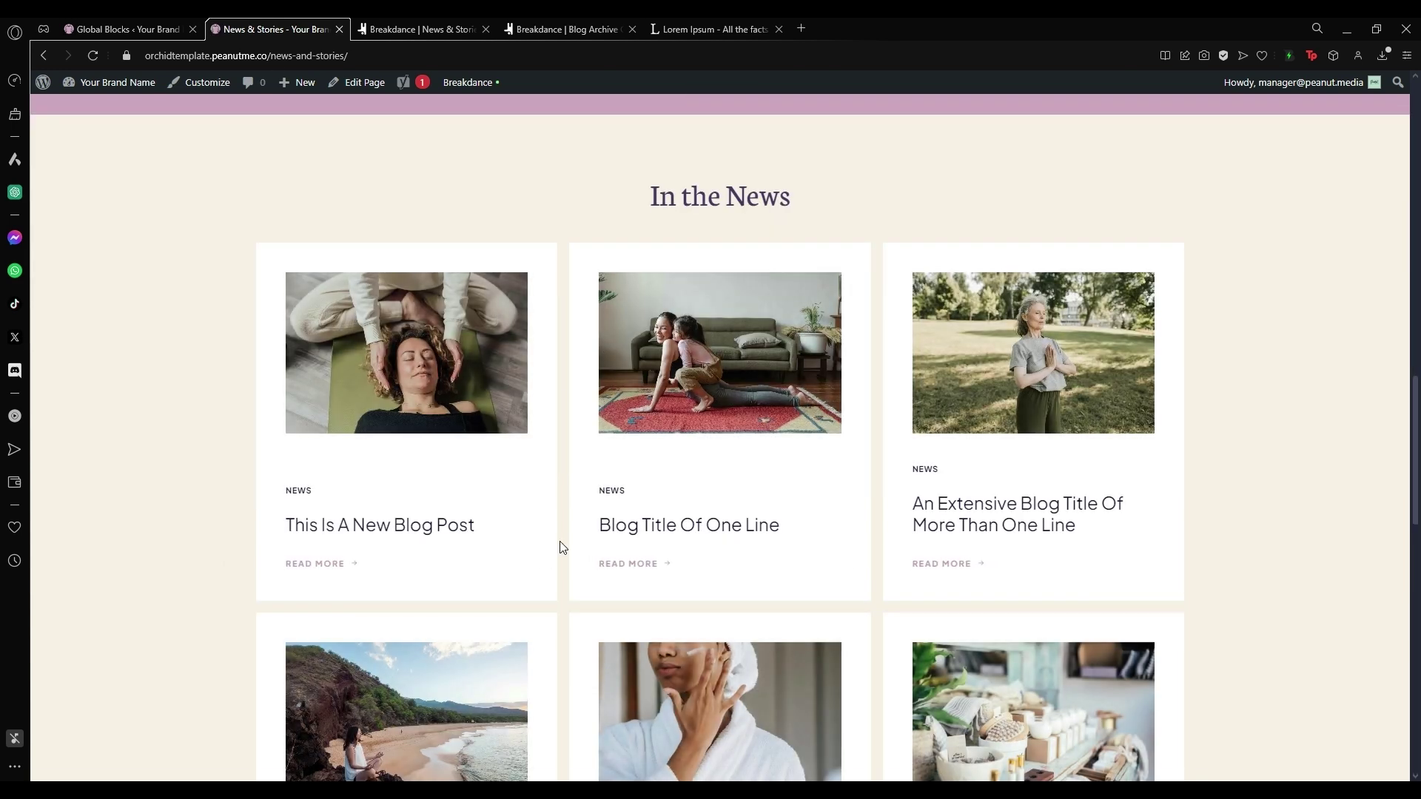
Change the Blog Archive Card heading's color to the pink Color #2 swatch, save the block, and check the live In the News section
{"action": "left_click", "coordinate": [432, 25]}
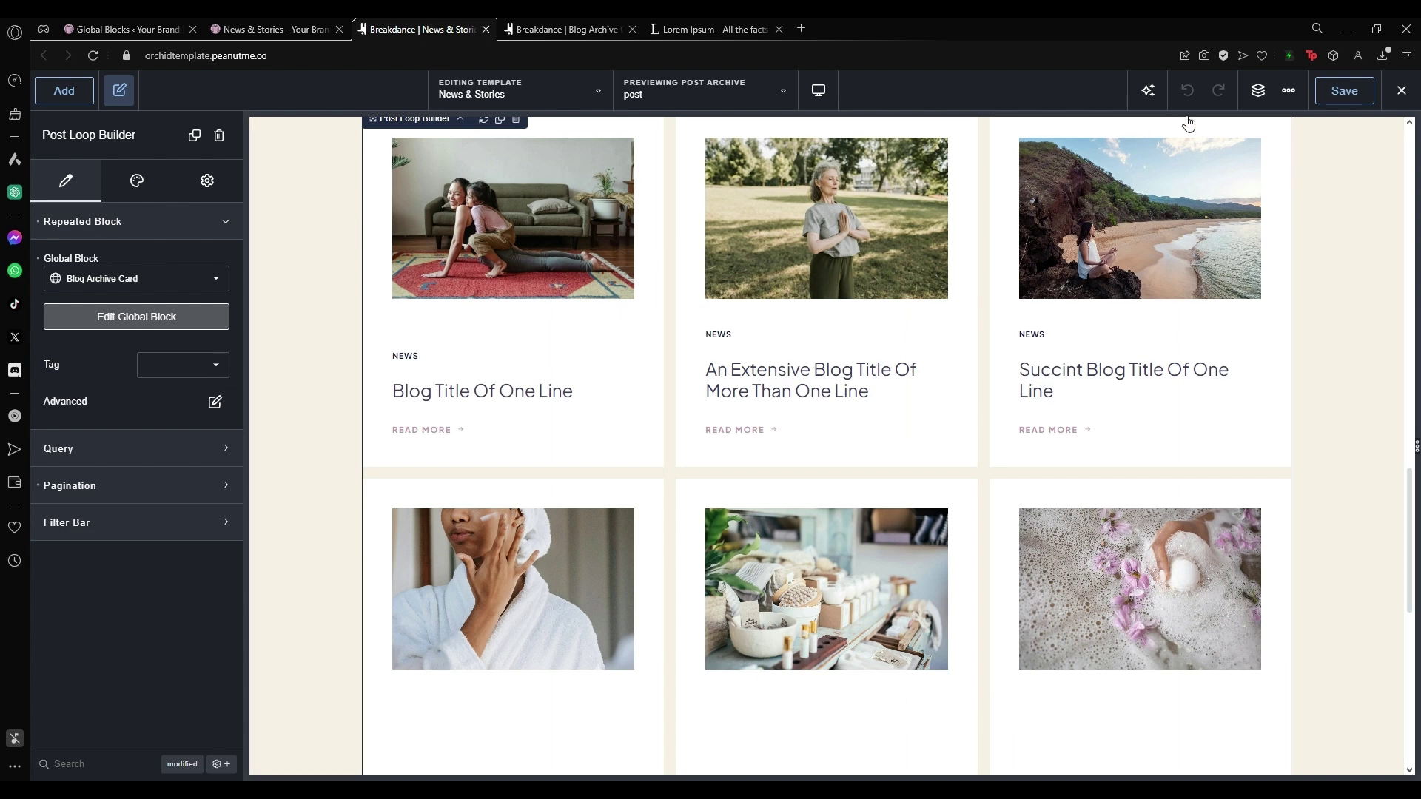
{"action": "left_click", "coordinate": [549, 24]}
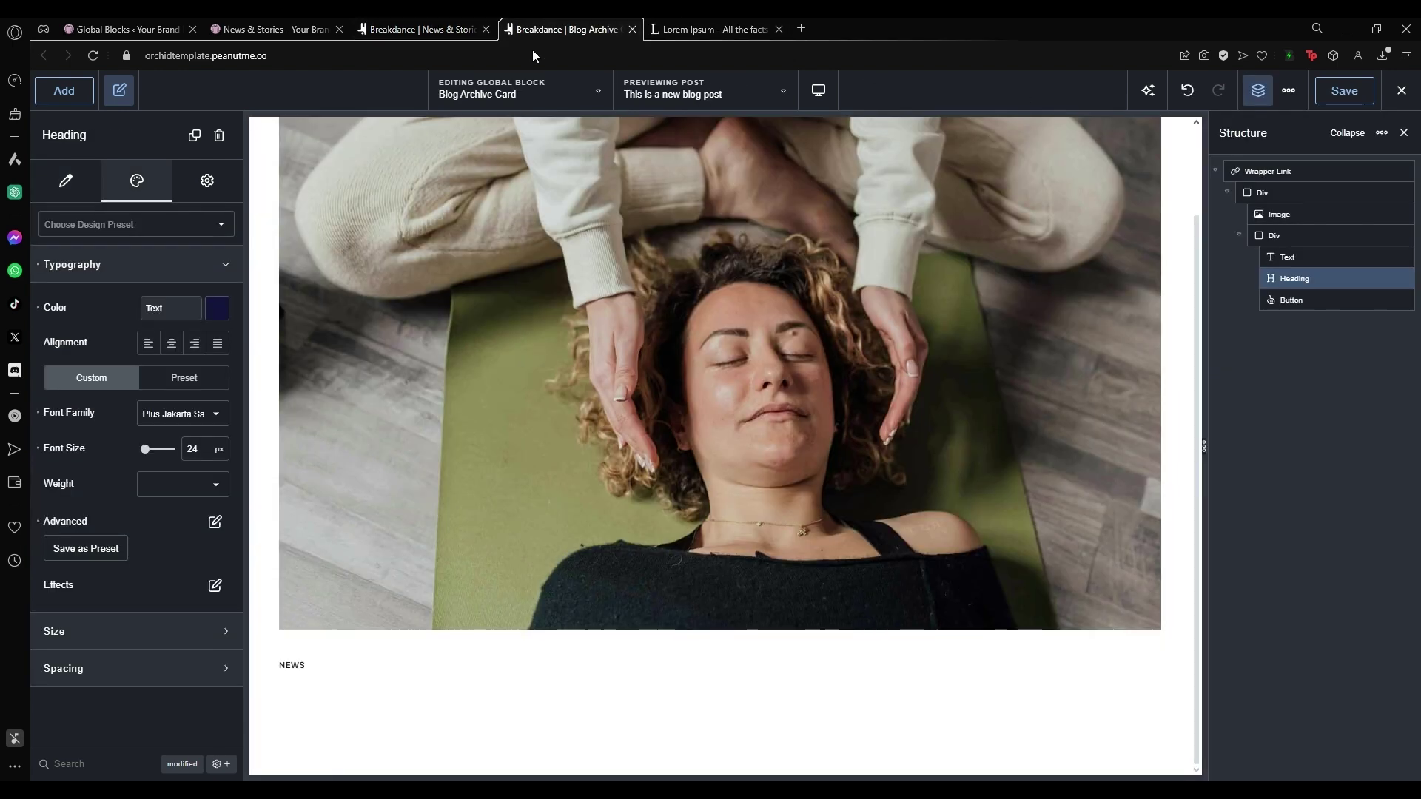
{"action": "left_click", "coordinate": [215, 309]}
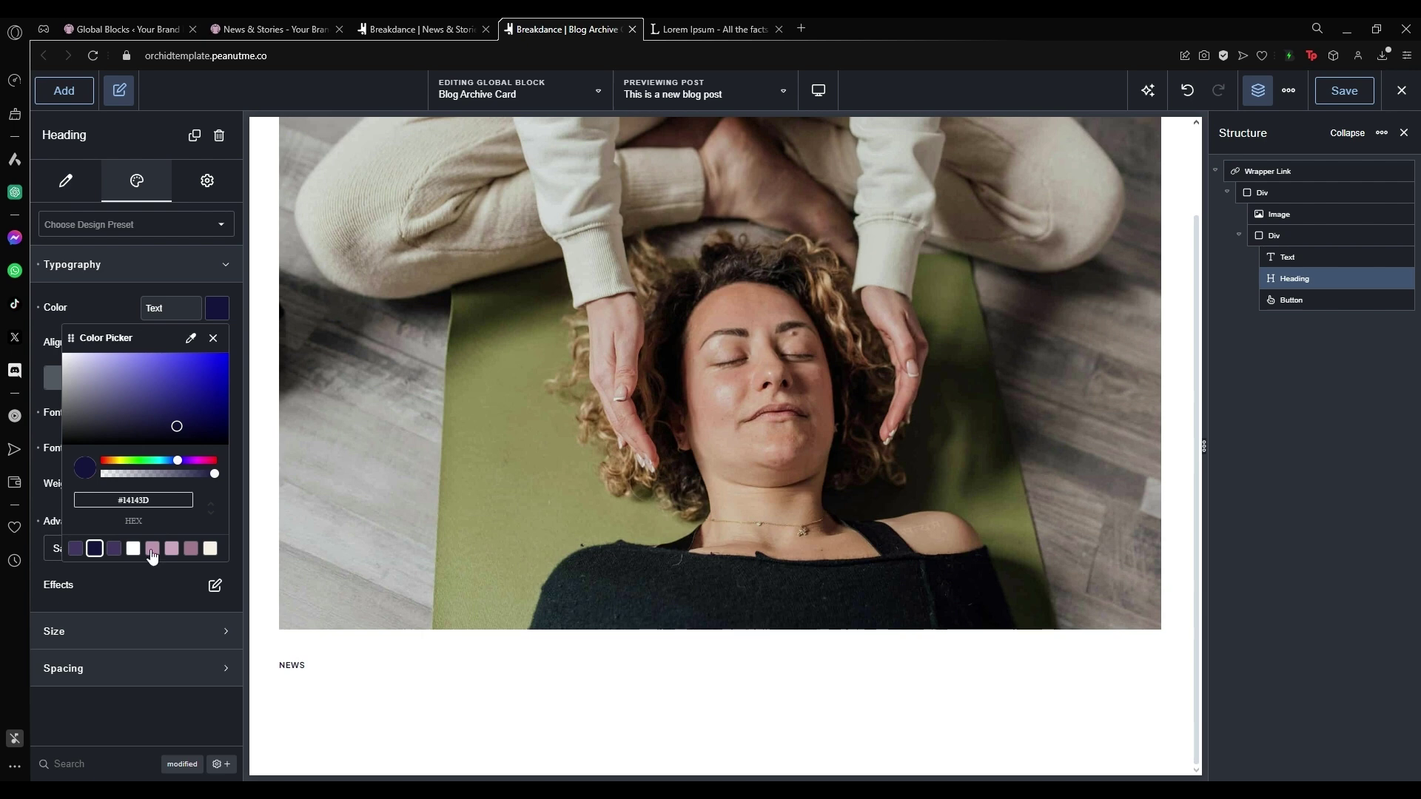
{"action": "left_click", "coordinate": [170, 548]}
{"action": "left_click", "coordinate": [1345, 90]}
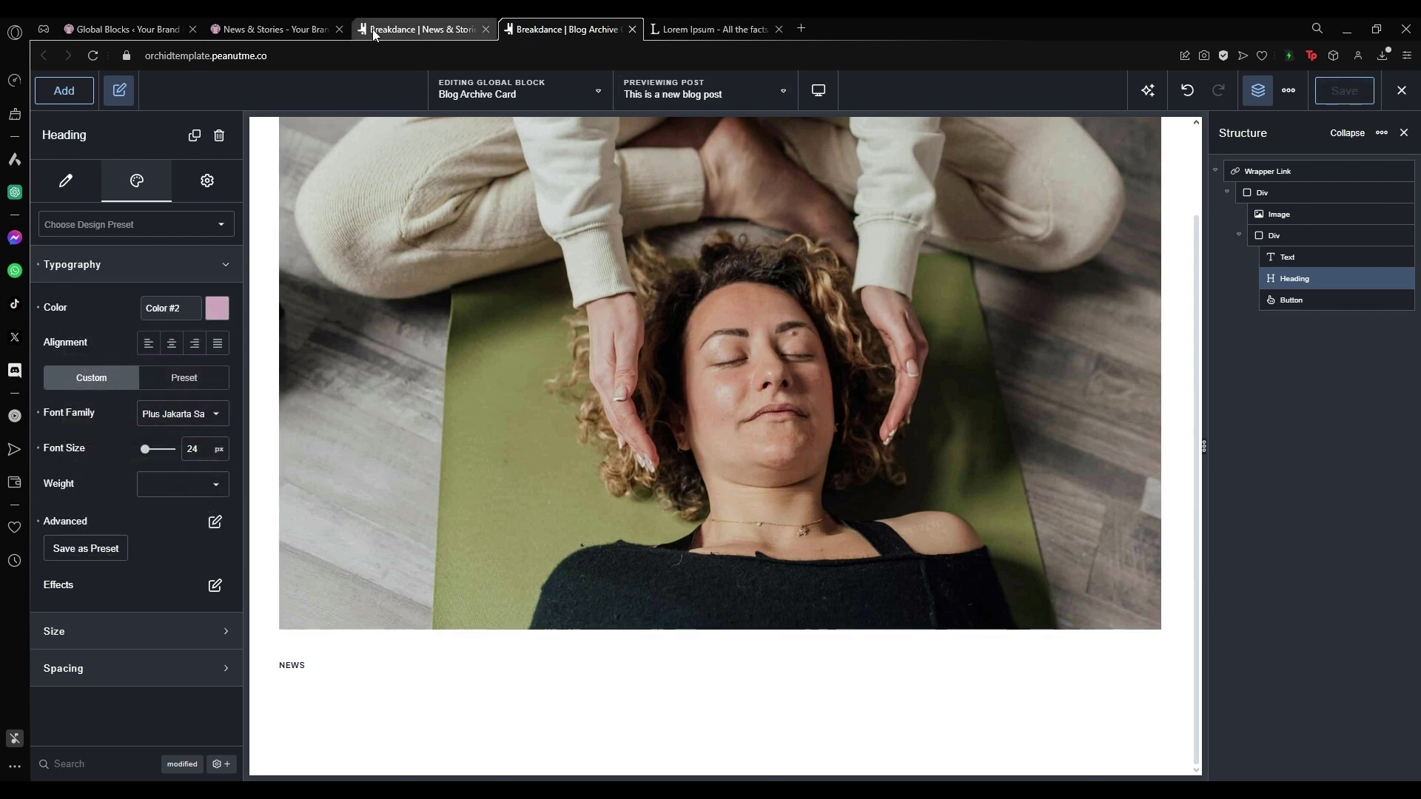
{"action": "left_click", "coordinate": [280, 28]}
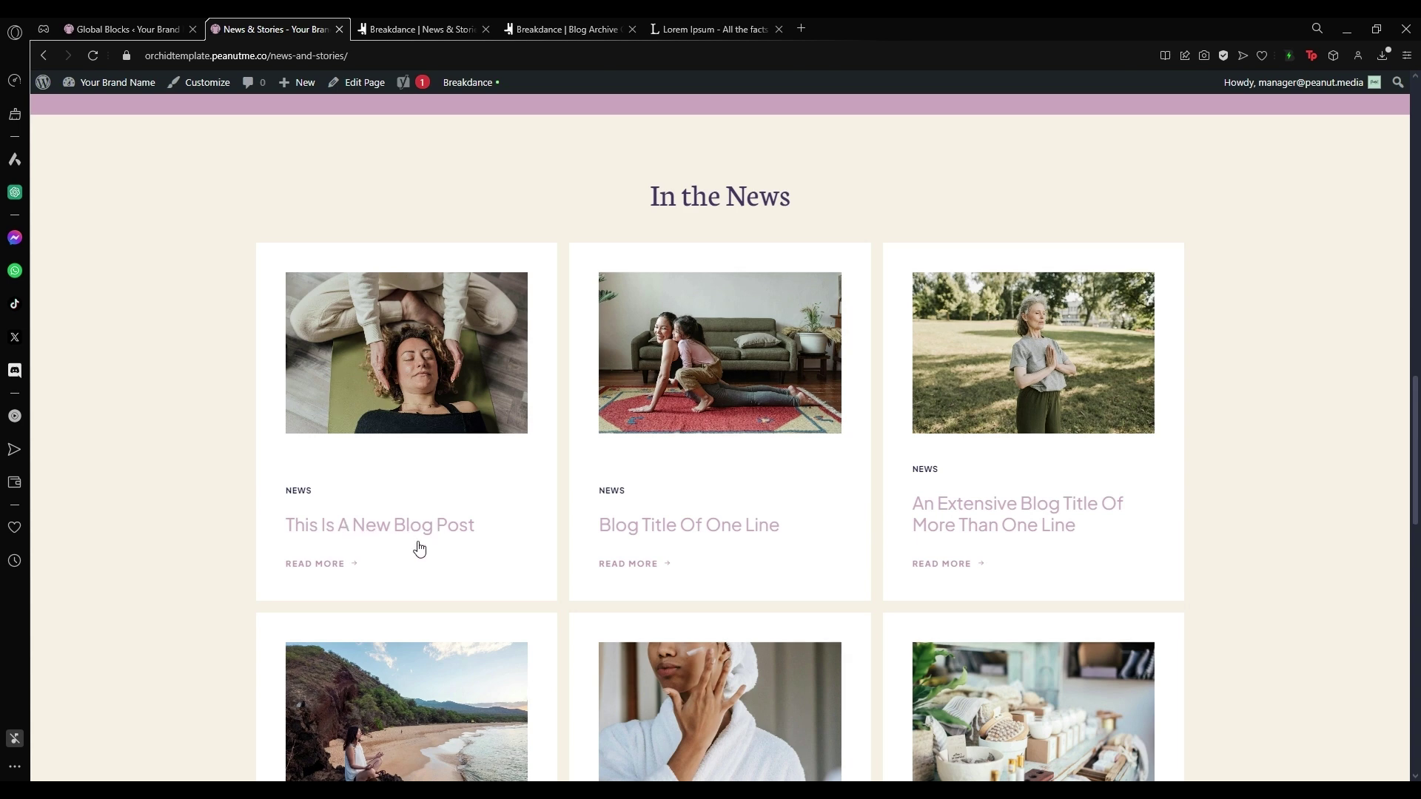
Clear the custom color from the Blog Archive Card's heading and close that block's editor
{"action": "left_click", "coordinate": [614, 29]}
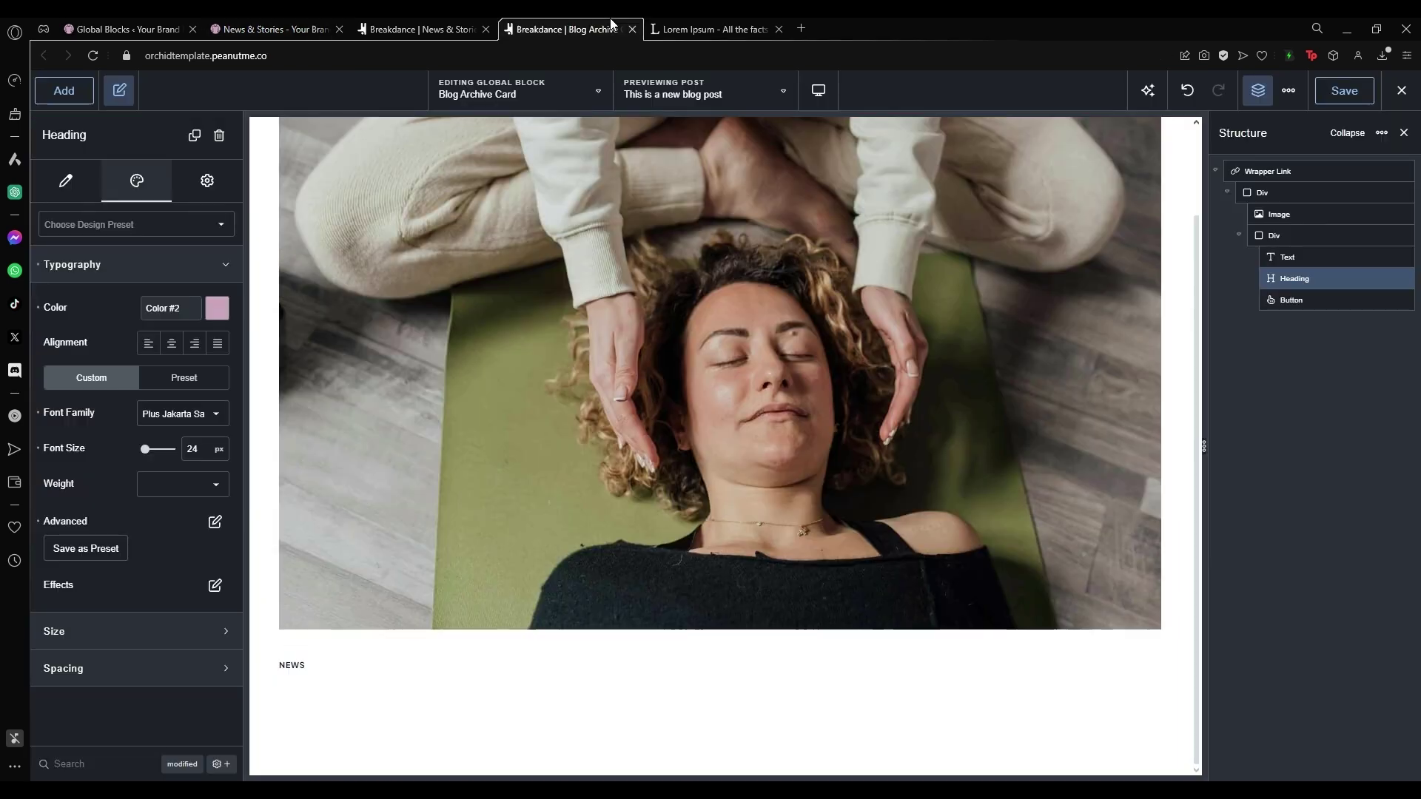
{"action": "left_click", "coordinate": [38, 307]}
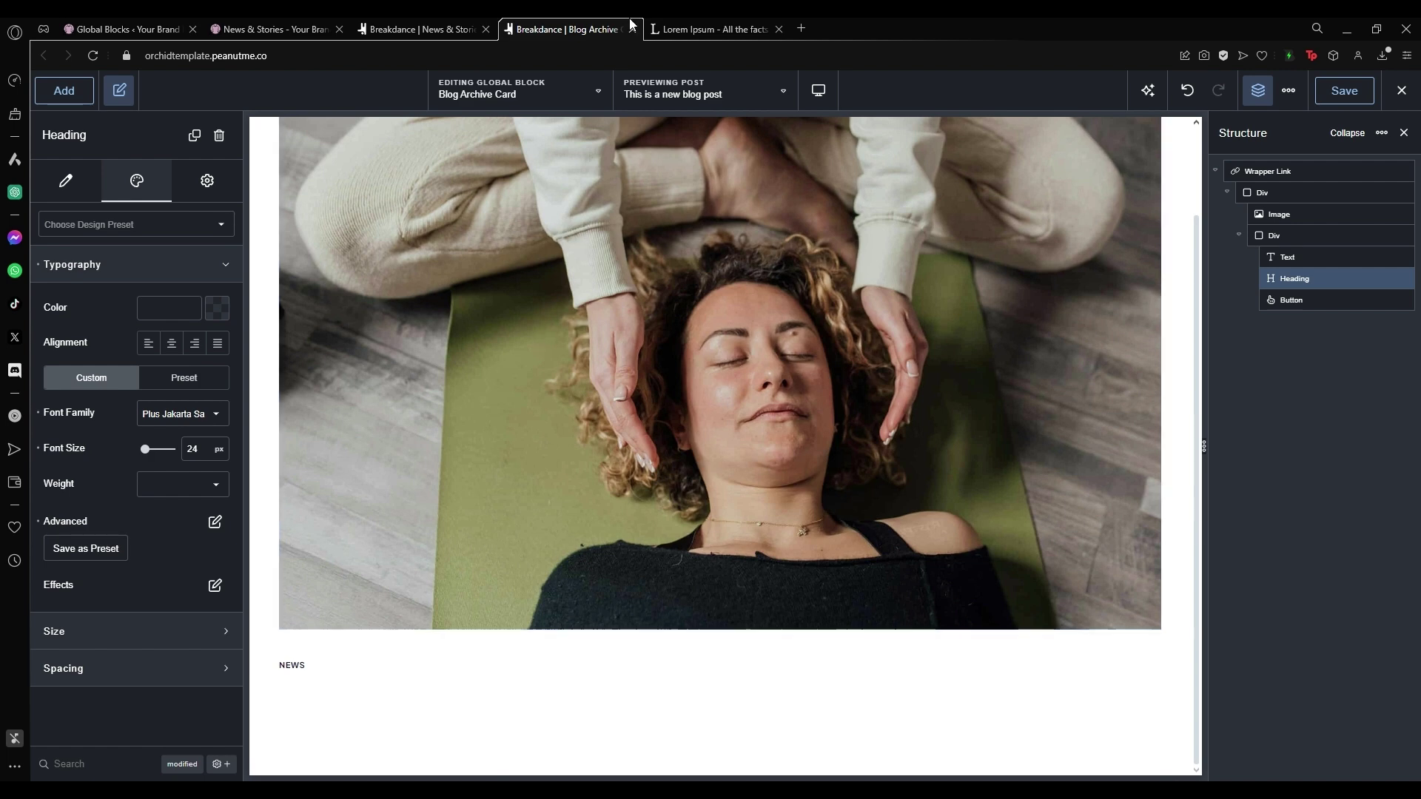
{"action": "left_click", "coordinate": [631, 30]}
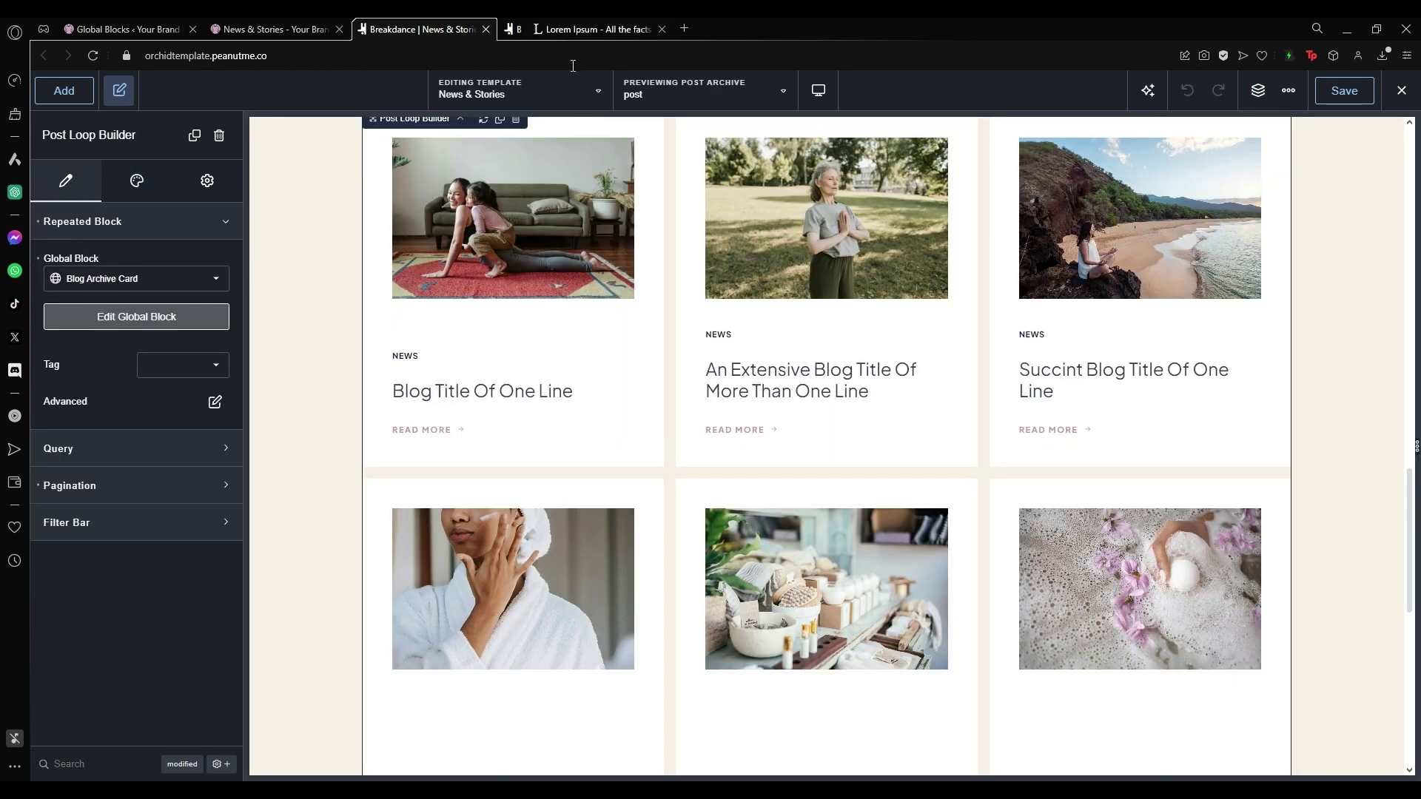
Look over the live News & Stories page from its header and hero image through Client Stories to In the News
{"action": "left_click", "coordinate": [270, 30]}
{"action": "scroll", "coordinate": [279, 195], "scroll_direction": "up", "scroll_amount": 15}
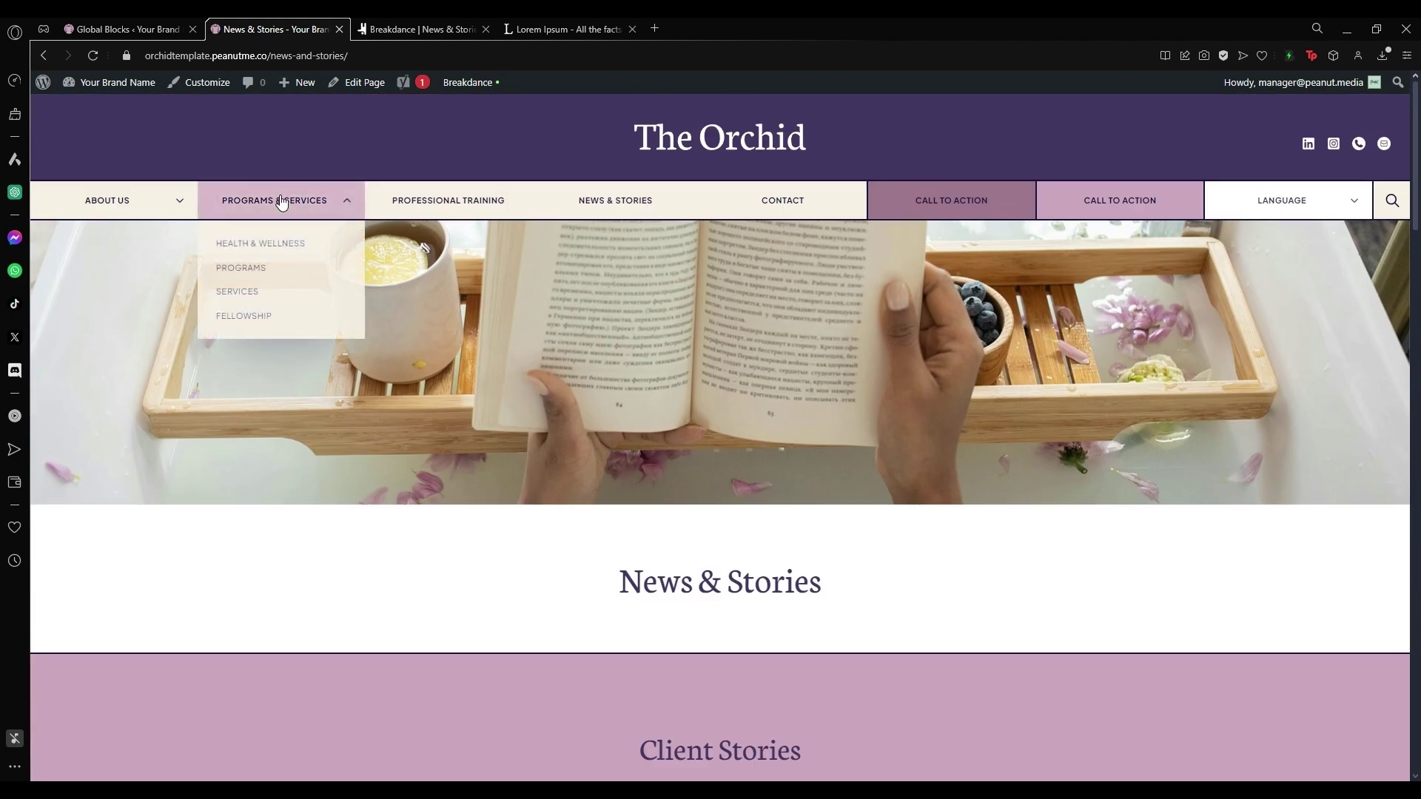
{"action": "scroll", "coordinate": [281, 201], "scroll_direction": "down", "scroll_amount": 15}
{"action": "scroll", "coordinate": [281, 201], "scroll_direction": "up", "scroll_amount": 15}
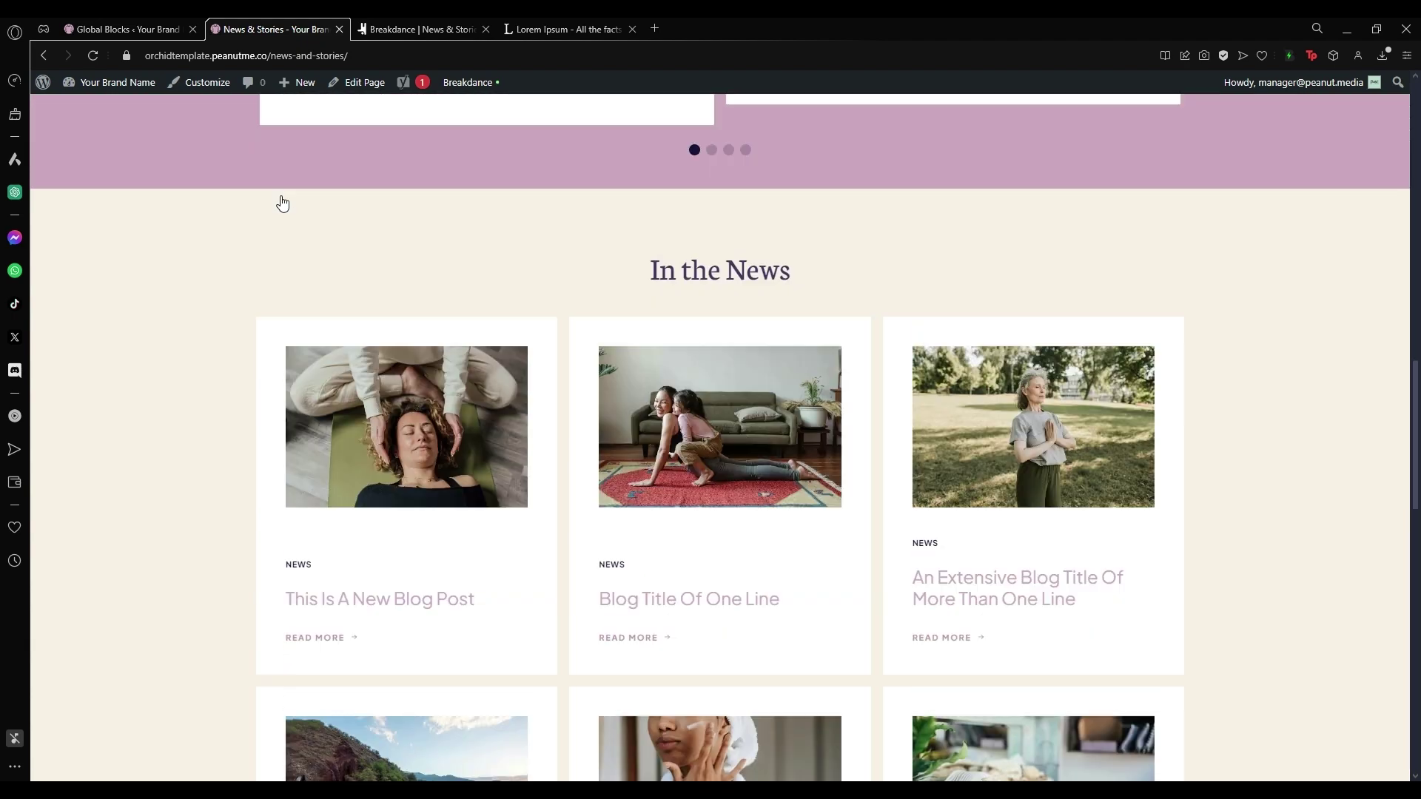
{"action": "scroll", "coordinate": [281, 201], "scroll_direction": "up", "scroll_amount": 5}
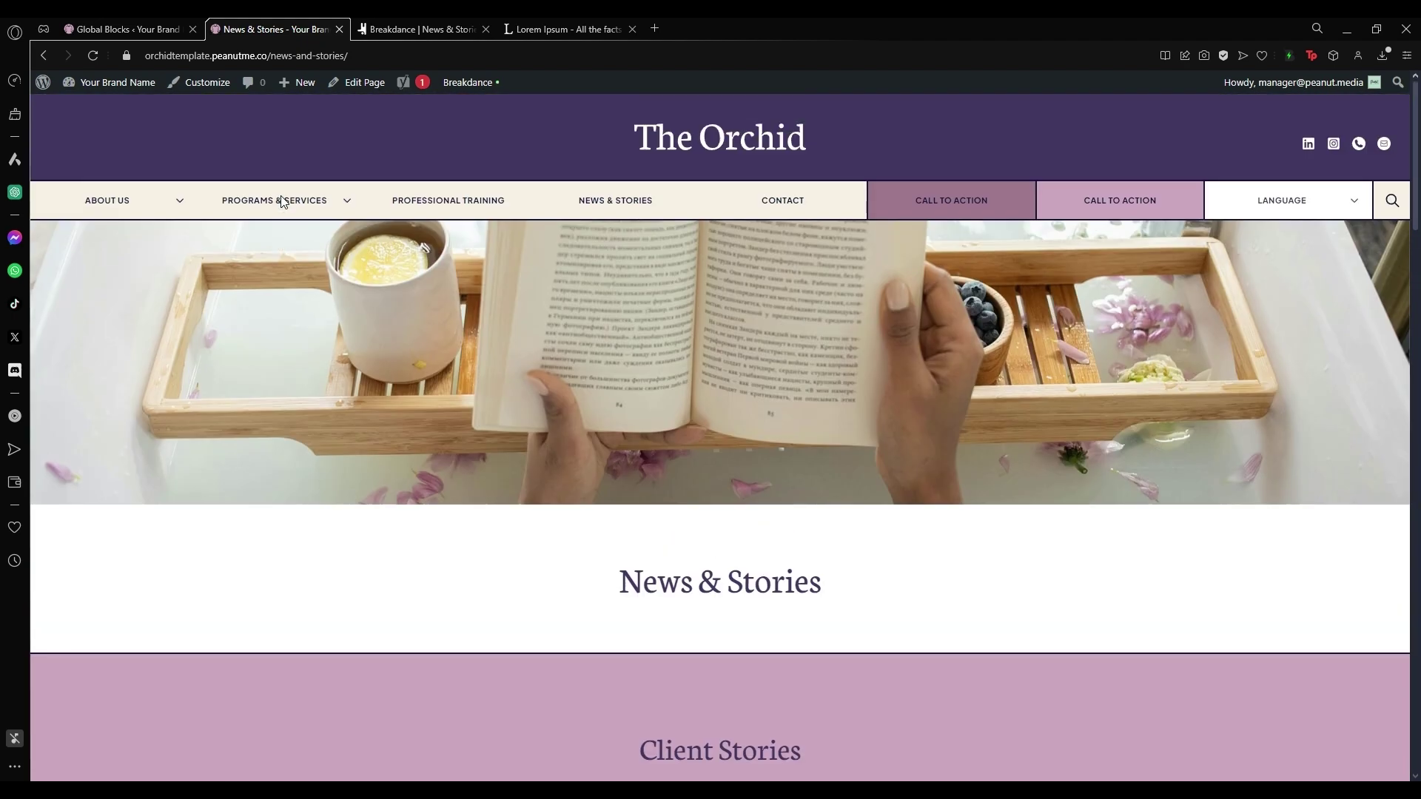
{"action": "mouse_move", "coordinate": [282, 202]}
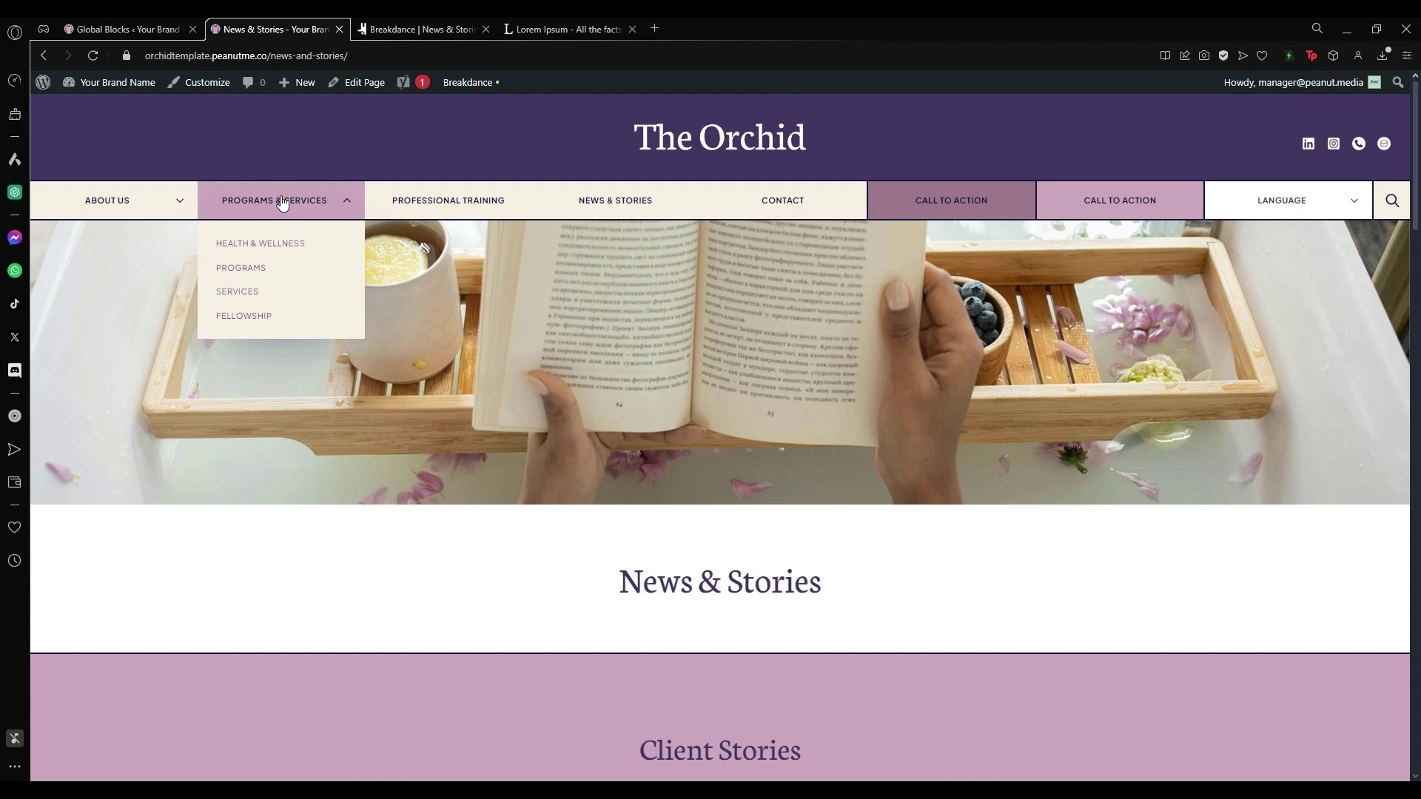
{"action": "scroll", "coordinate": [501, 407], "scroll_direction": "down", "scroll_amount": 5}
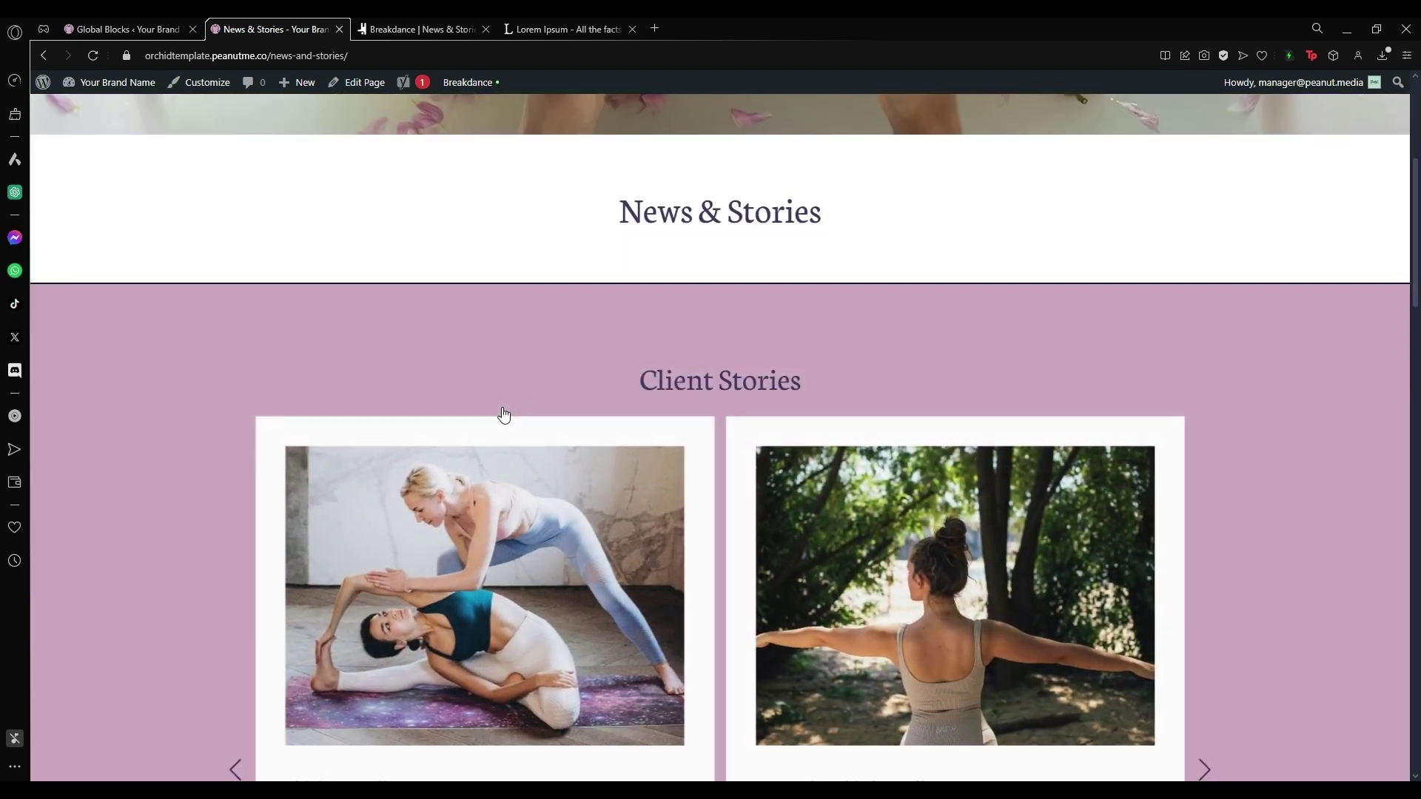